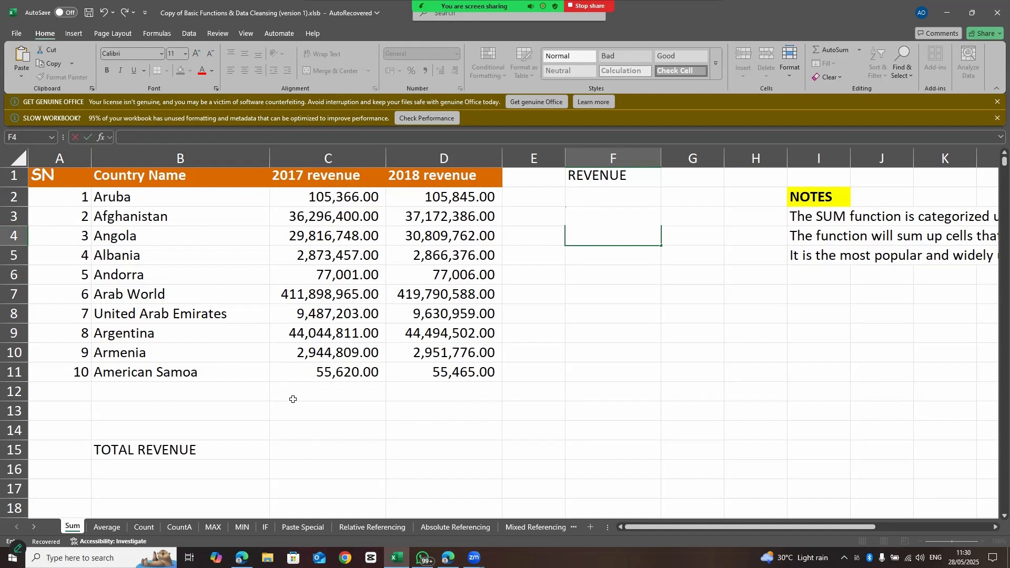
left_click(298, 414)
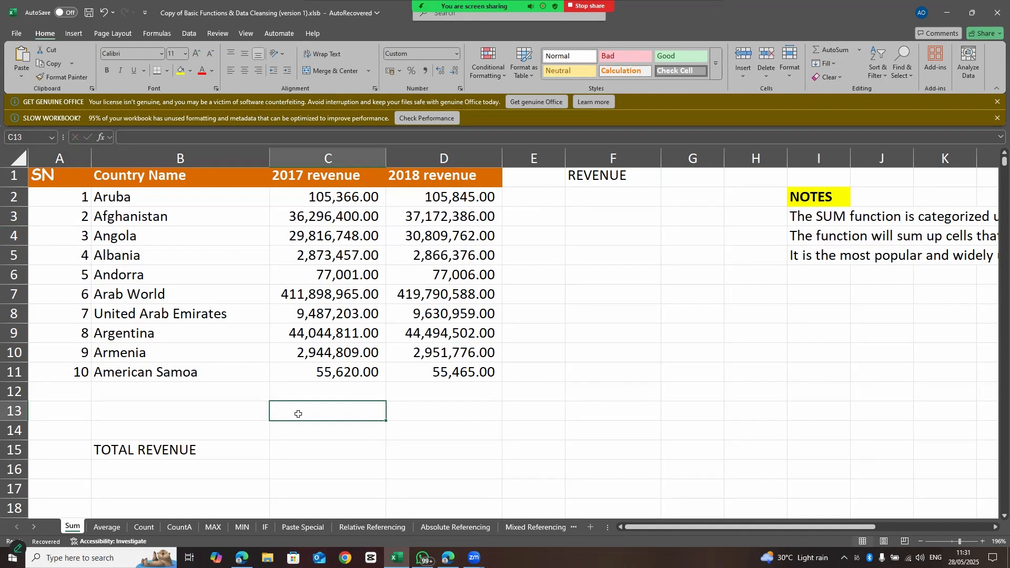
type("=")
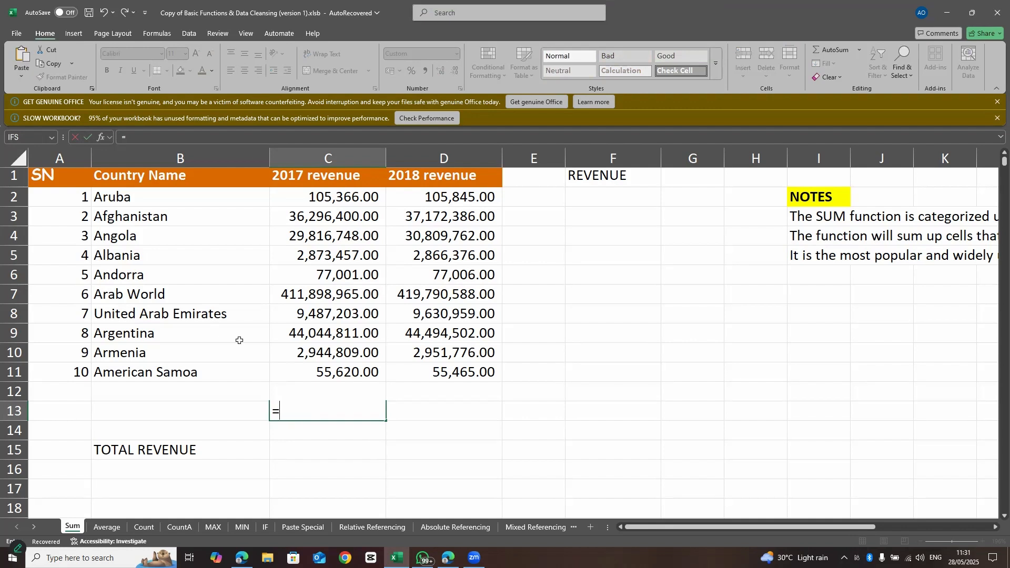
left_click(52, 137)
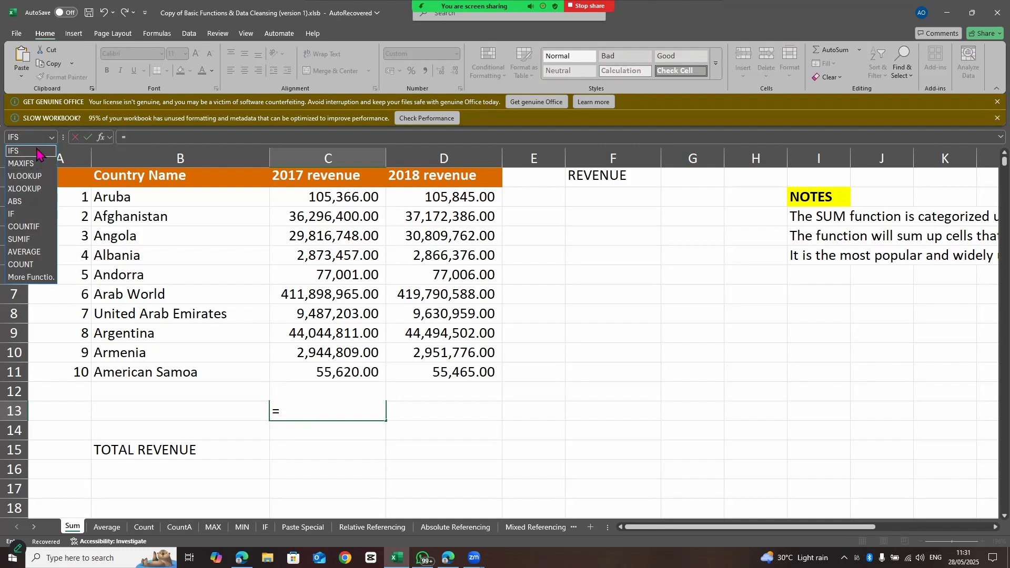
left_click(54, 138)
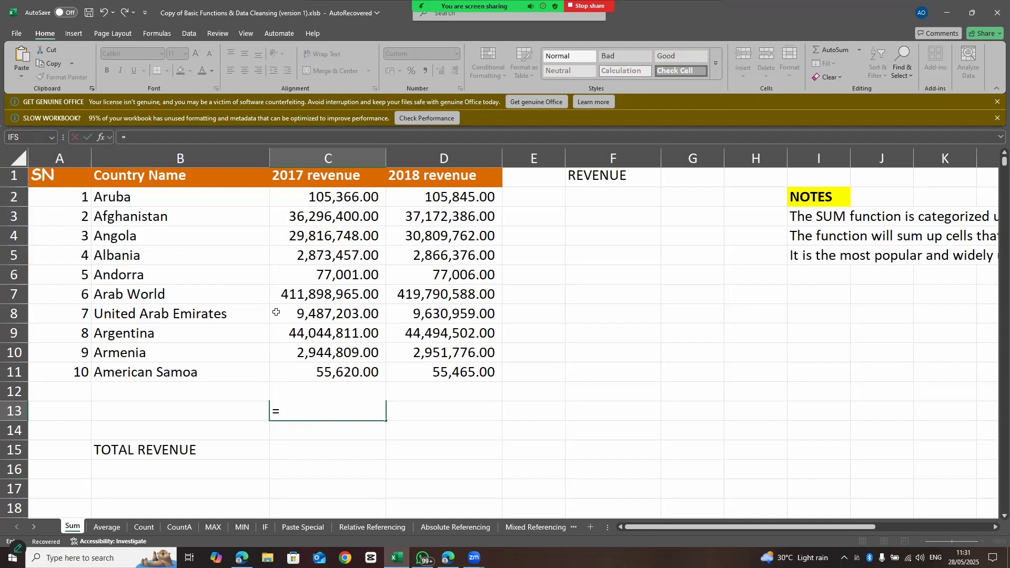
key("BackSpace")
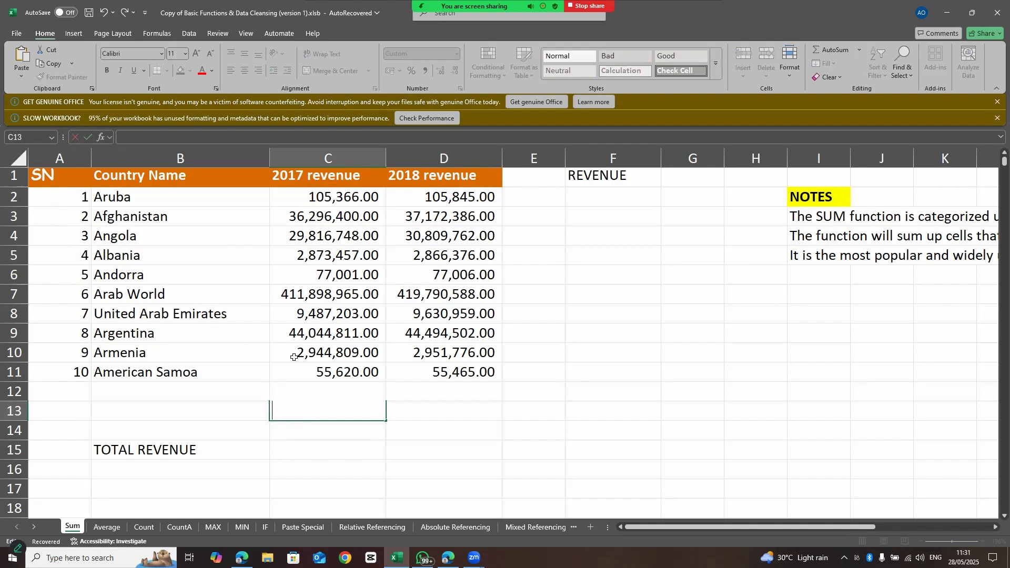
Step: Search the function library for "sum" and insert SUM into C13 with the range C2:C12
type("=")
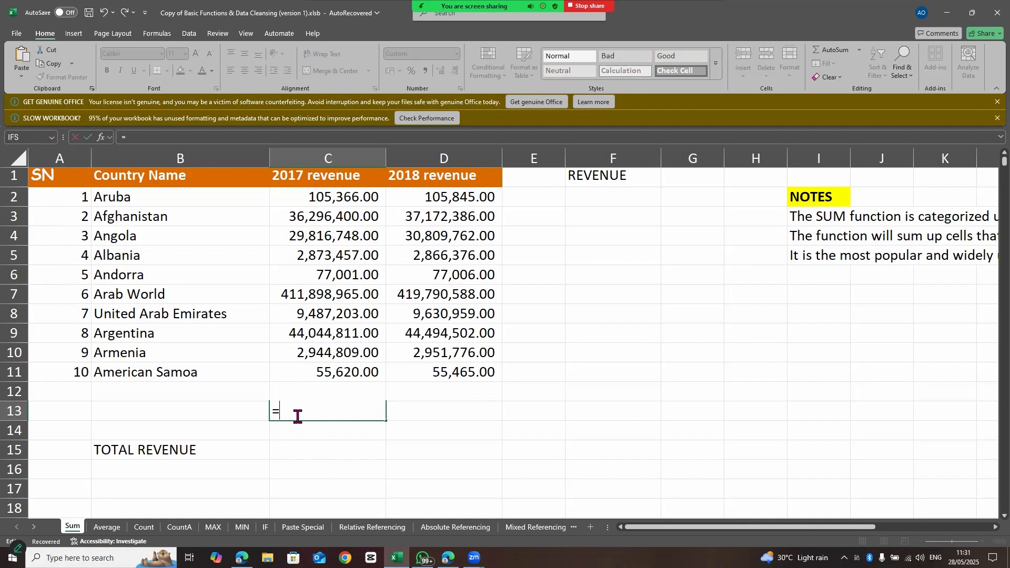
left_click(52, 139)
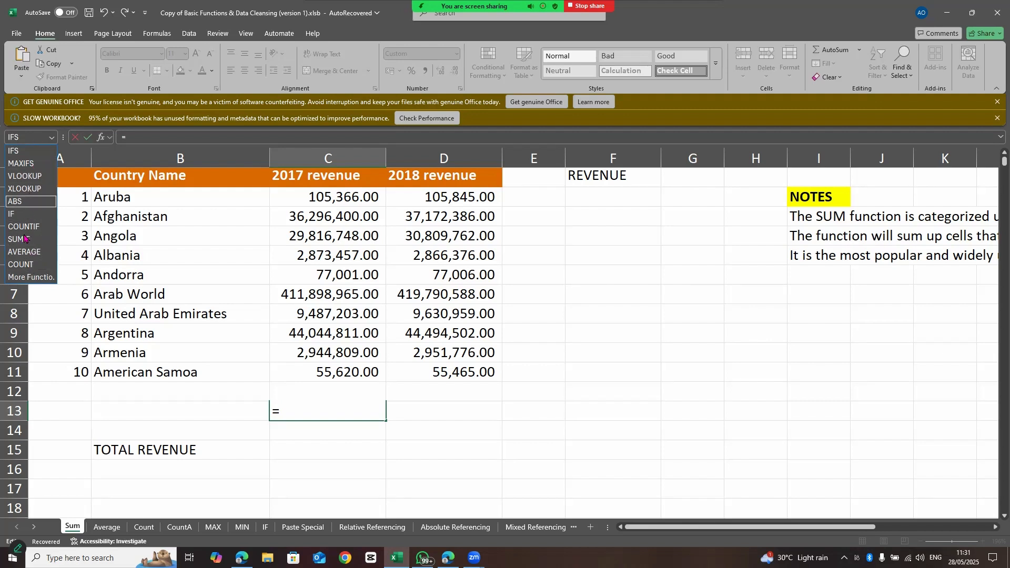
left_click(22, 281)
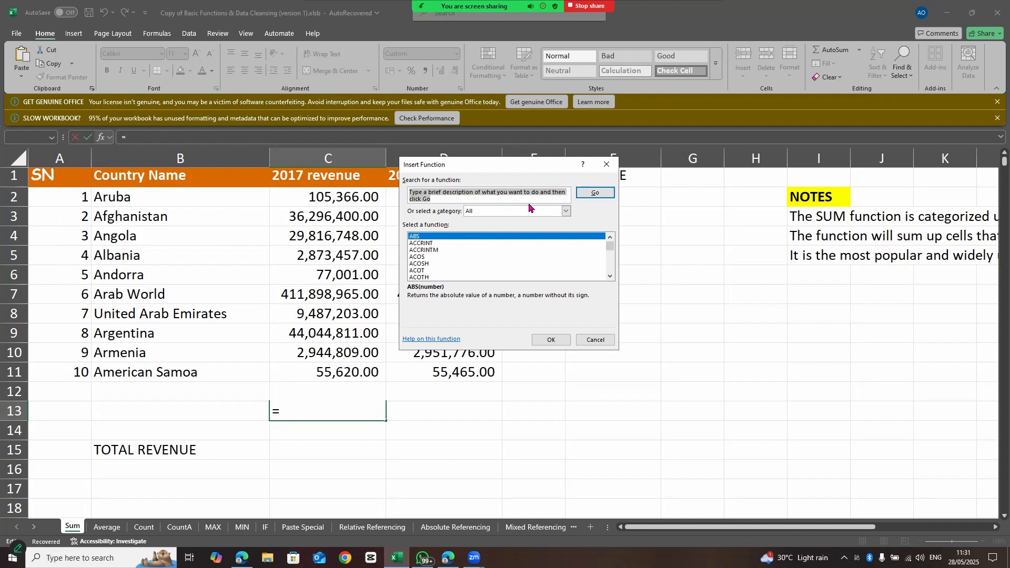
left_click(446, 197)
type("sum")
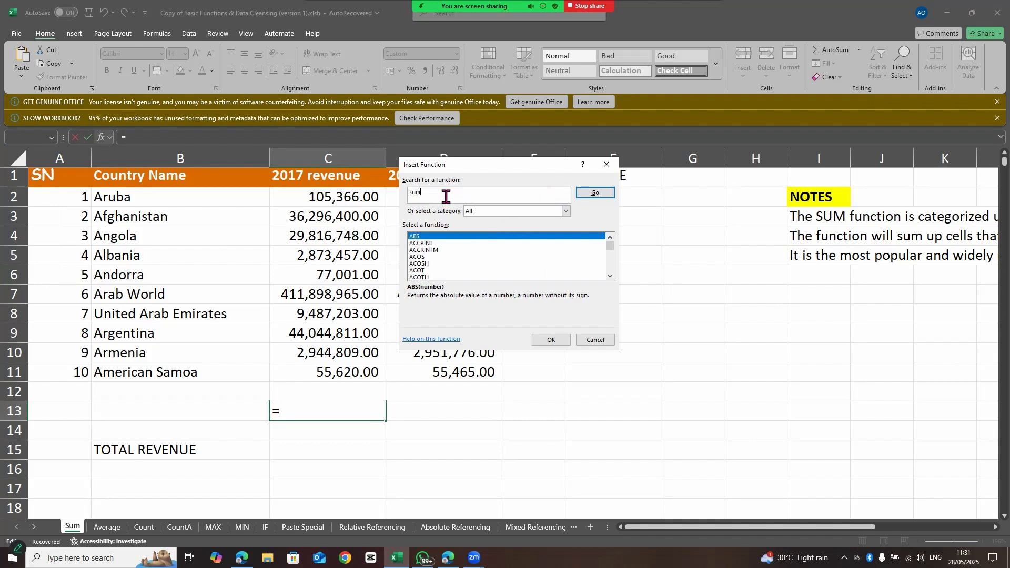
left_click(589, 194)
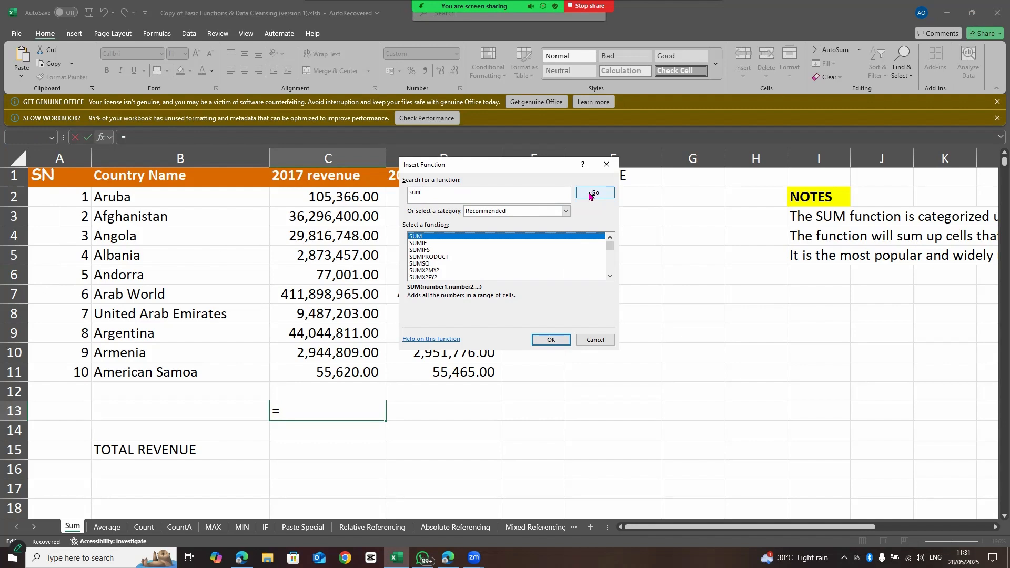
double_click(434, 238)
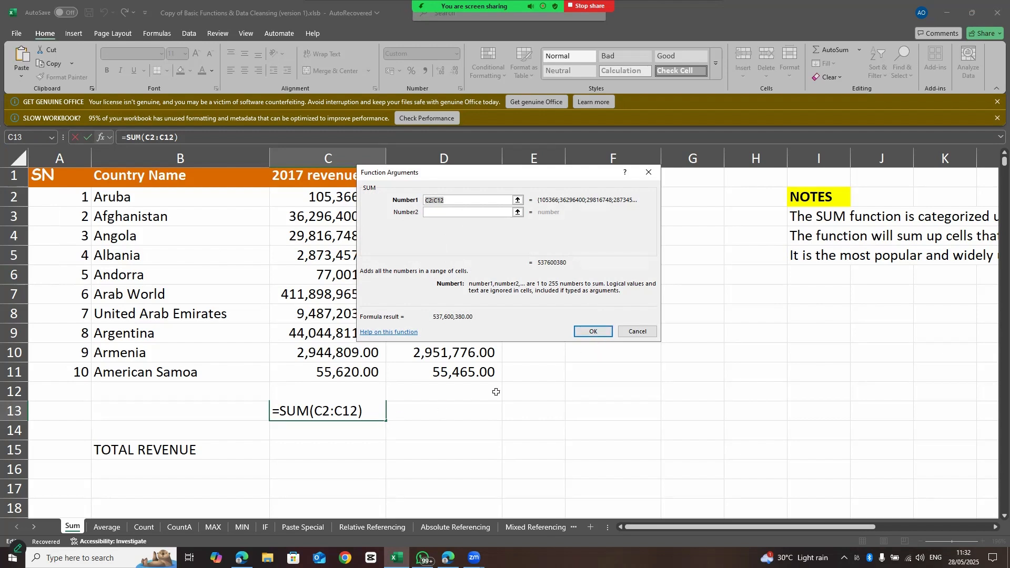
left_click(593, 332)
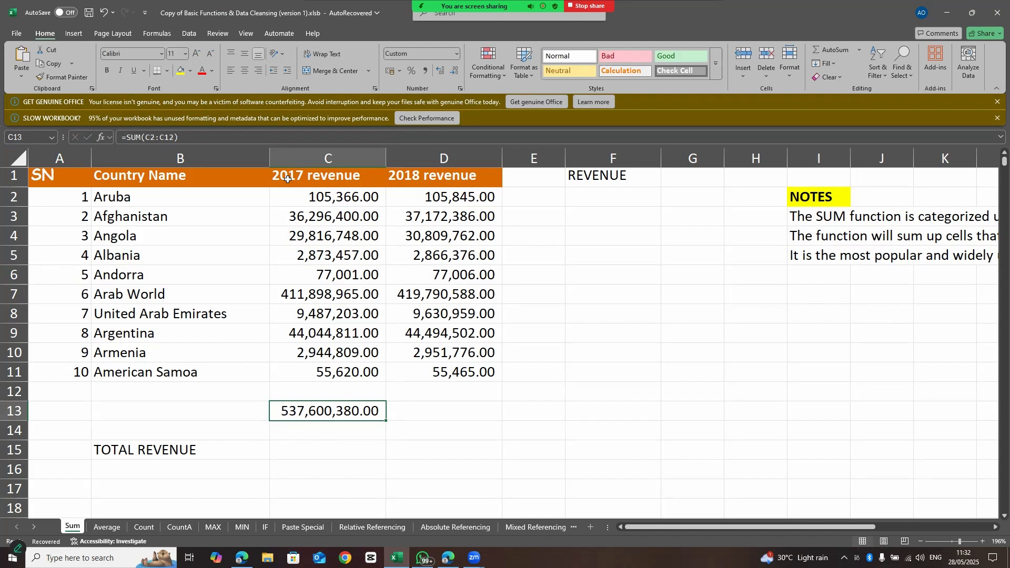
Step: Replace the formula in C13 with =SUM(C2:C11) to total the 2017 revenue
double_click(362, 410)
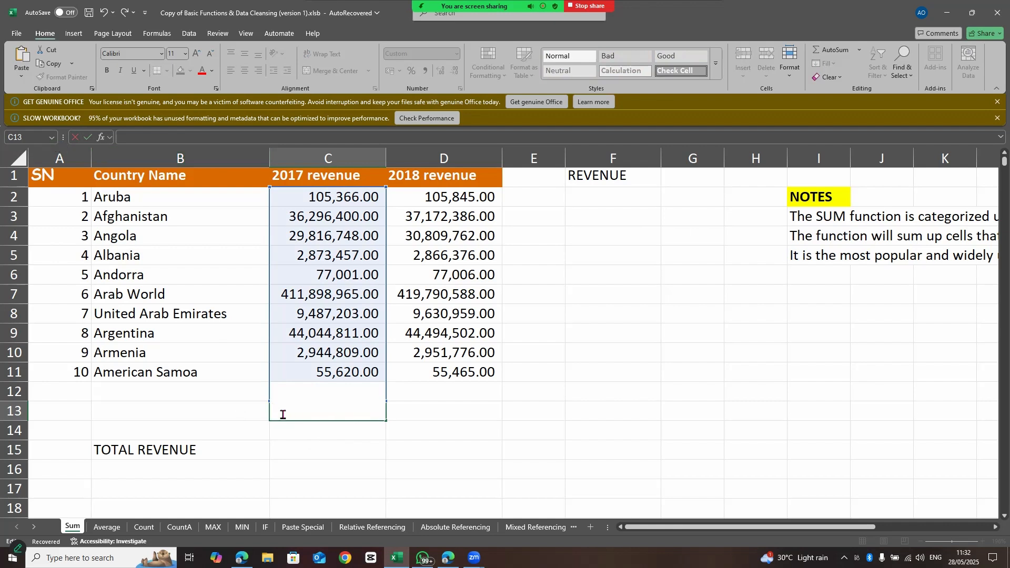
type("=")
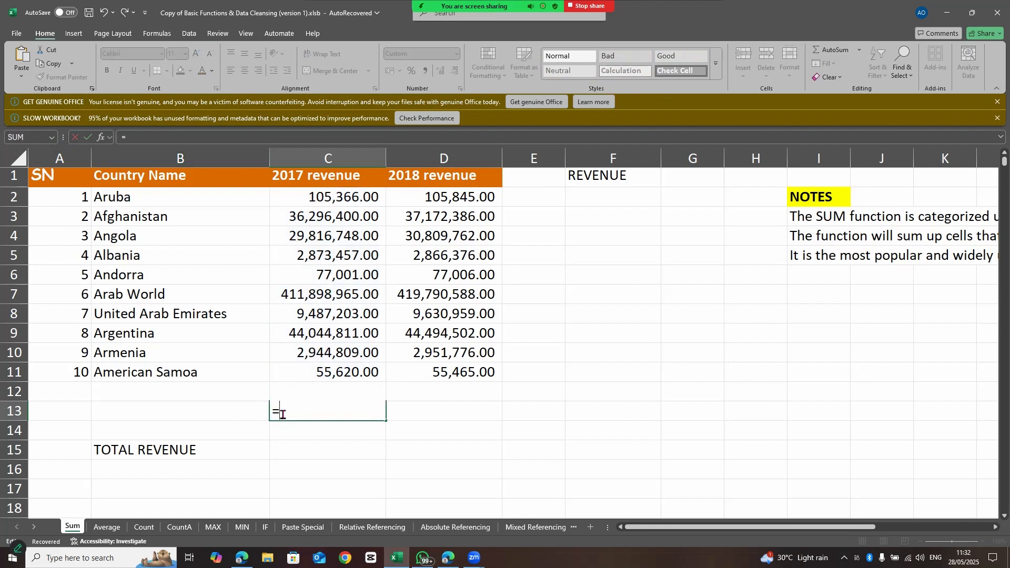
type("sum")
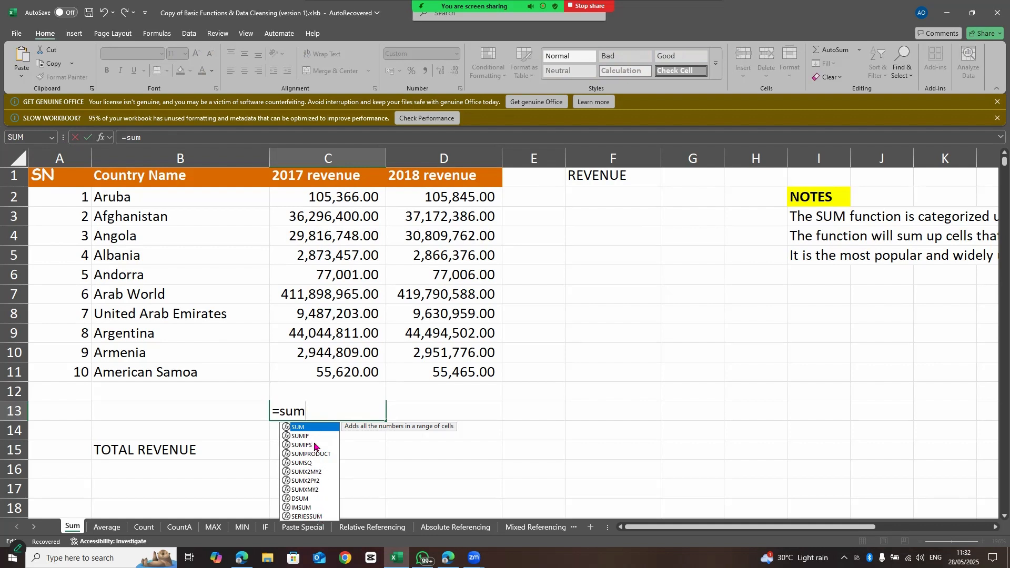
double_click(313, 427)
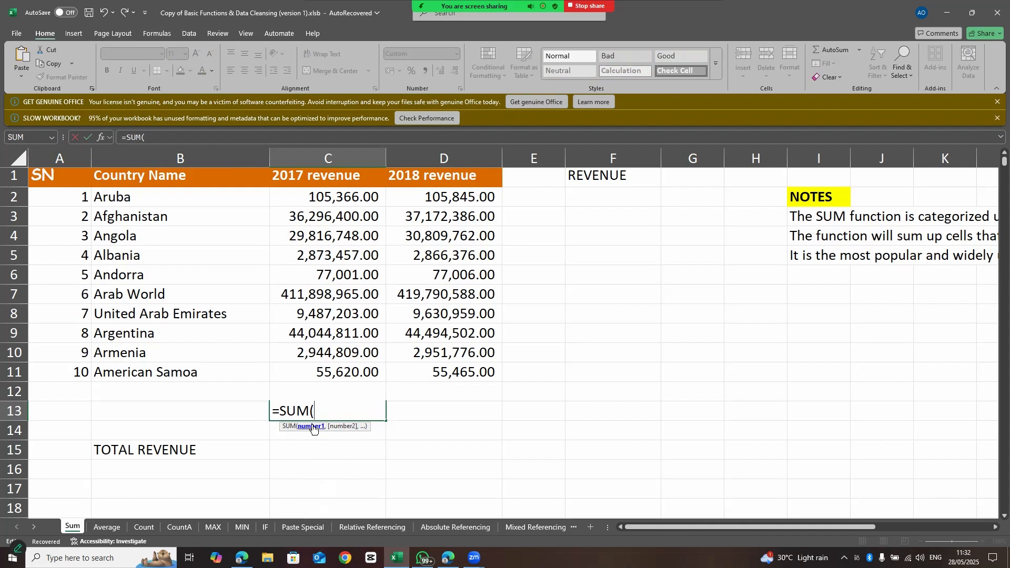
left_click(319, 197)
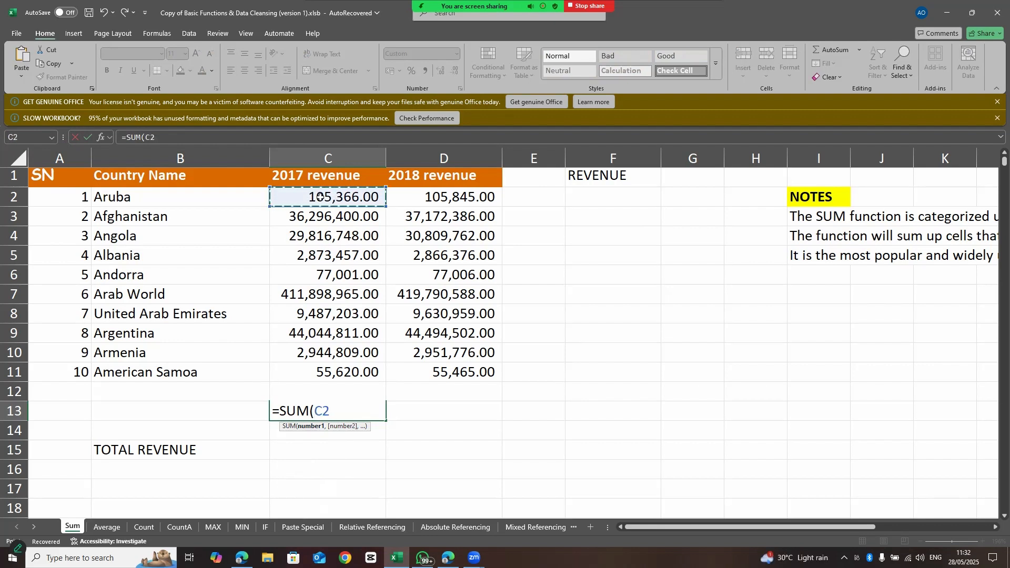
left_click_drag(320, 196, 313, 368)
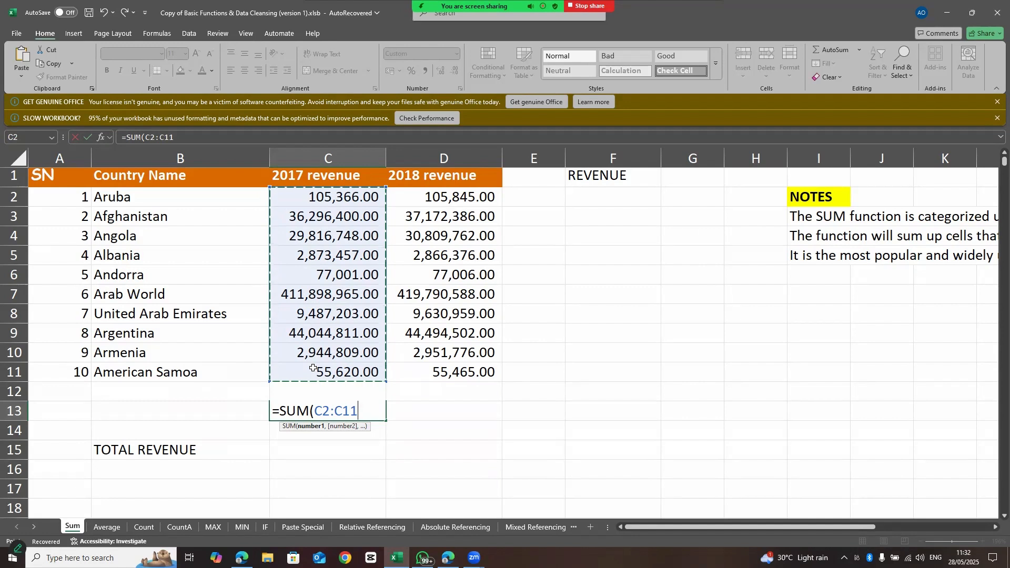
type(")")
key("Return")
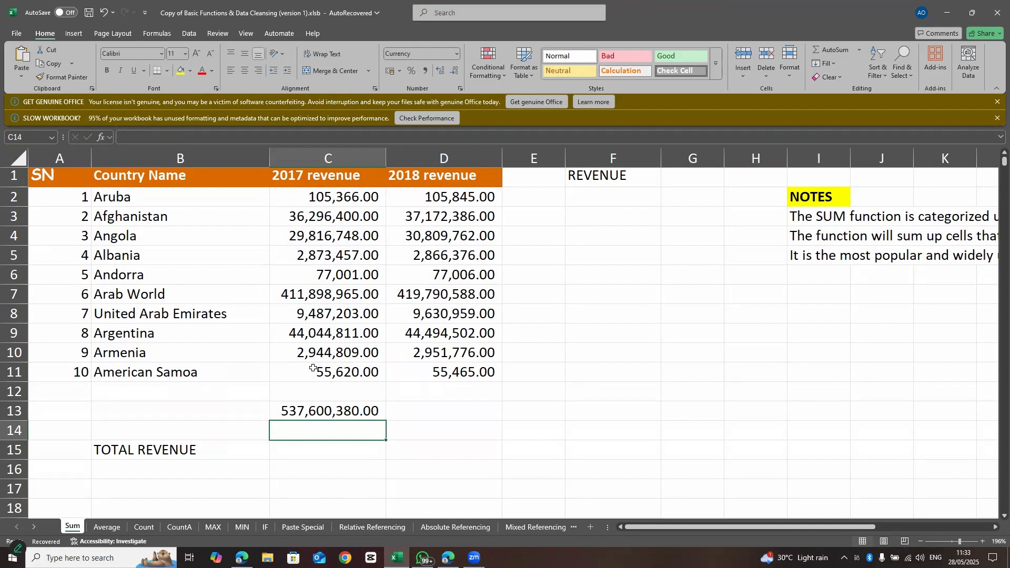
Step: Undo the total entered in C13 and try starting a SUM formula in C14
key("ctrl+z")
key("Down")
type("=")
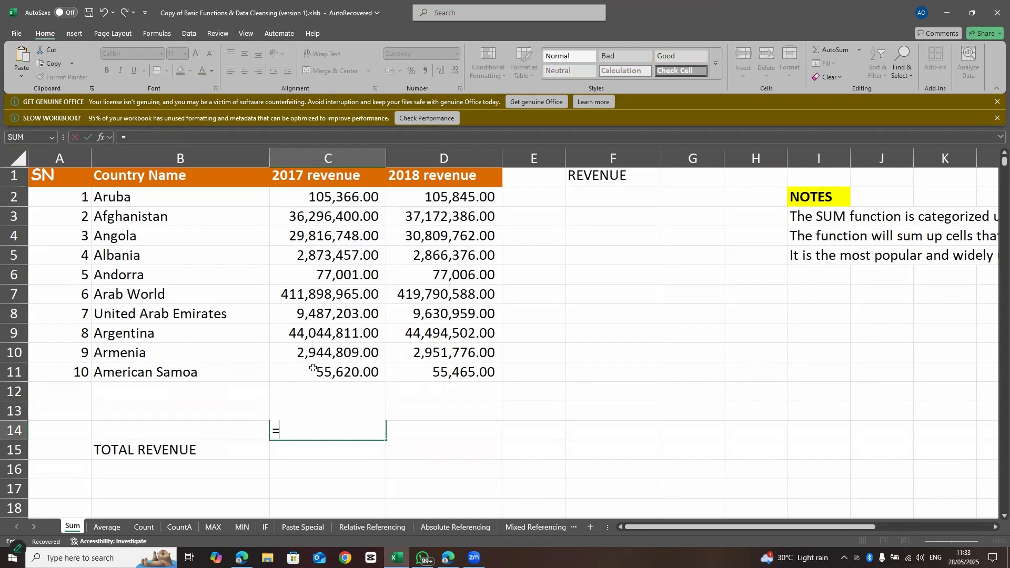
type("sum")
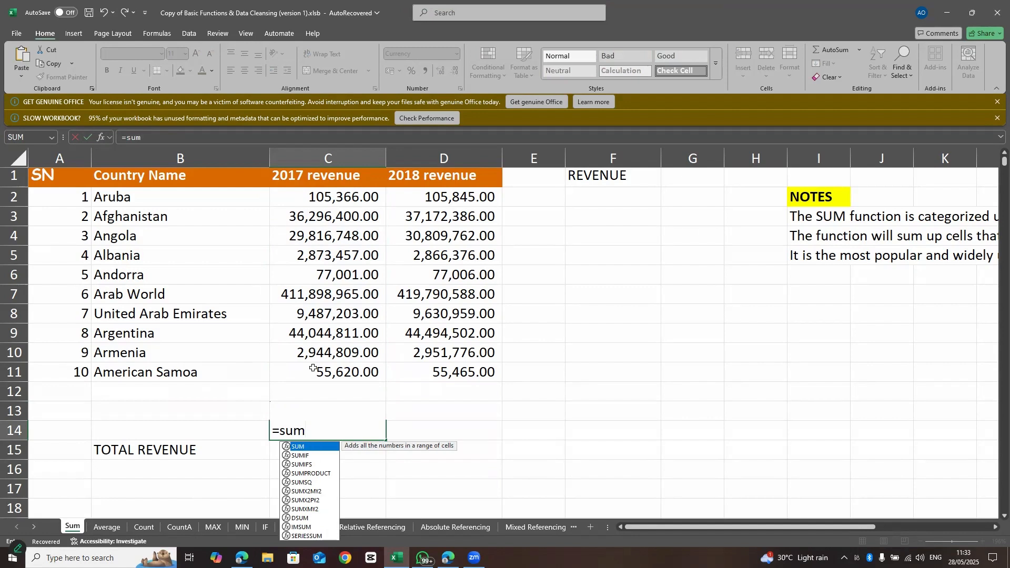
double_click(307, 447)
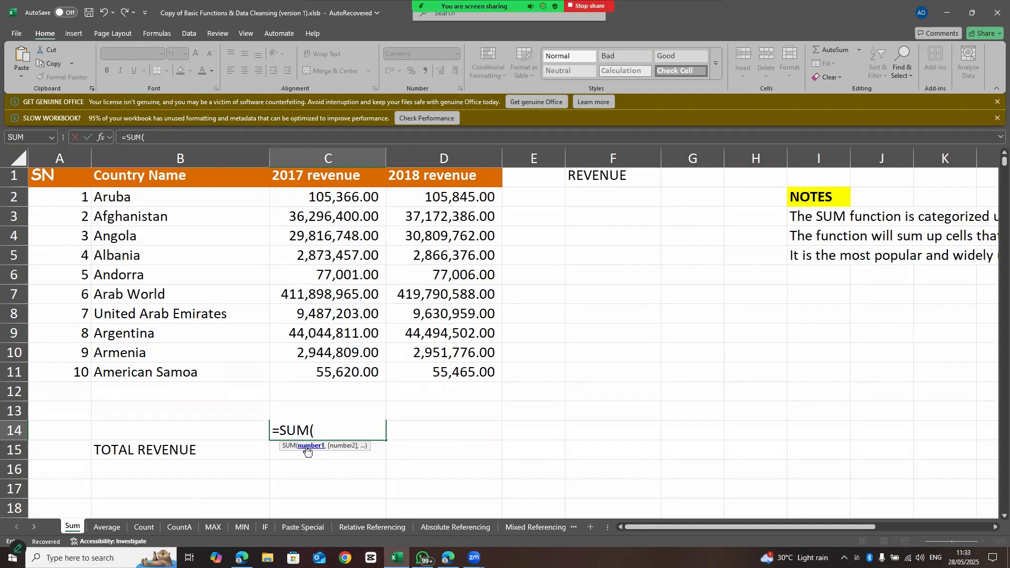
key("BackSpace")
key("BackSpace")
key("BackSpace")
key("BackSpace")
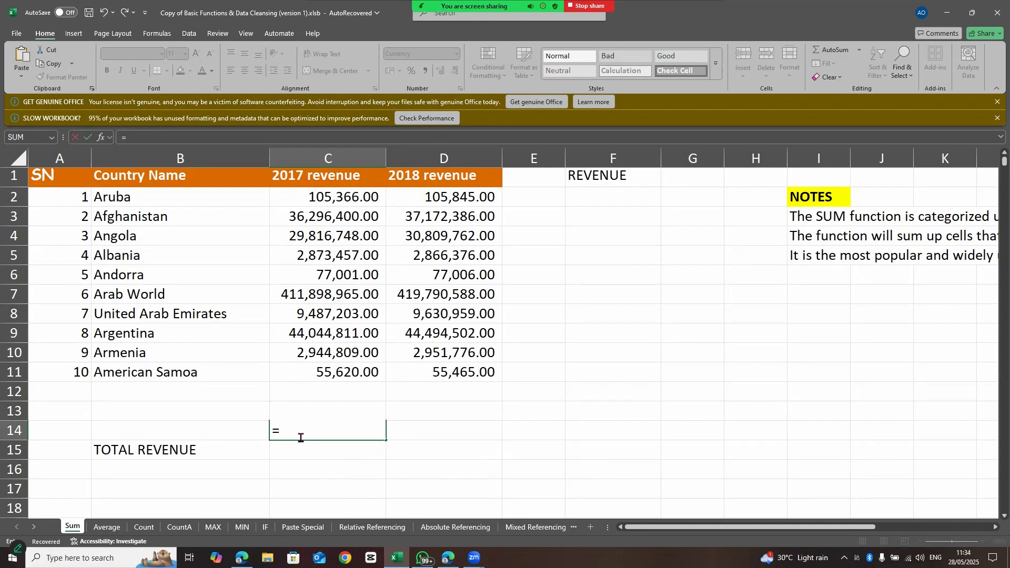
Step: Enter =SUM(c2:c11) in C14, writing the cell range of the 2017 revenue out manually
type("sum")
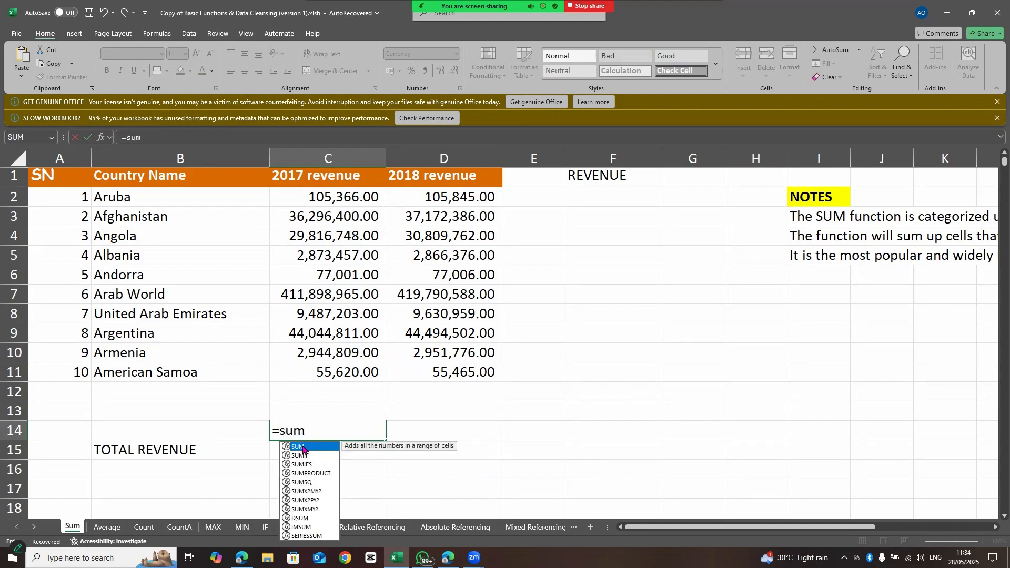
double_click(303, 448)
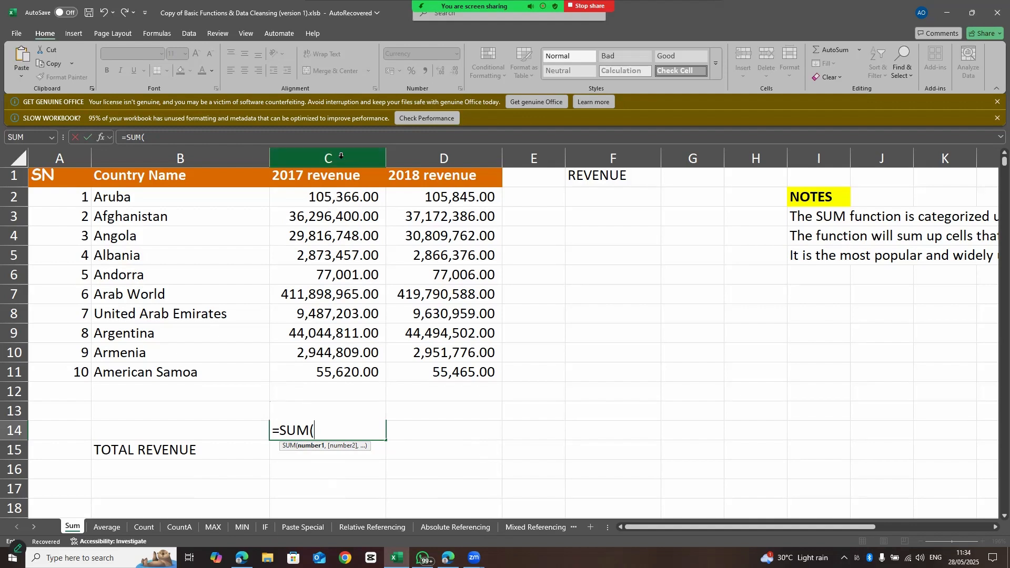
type("c")
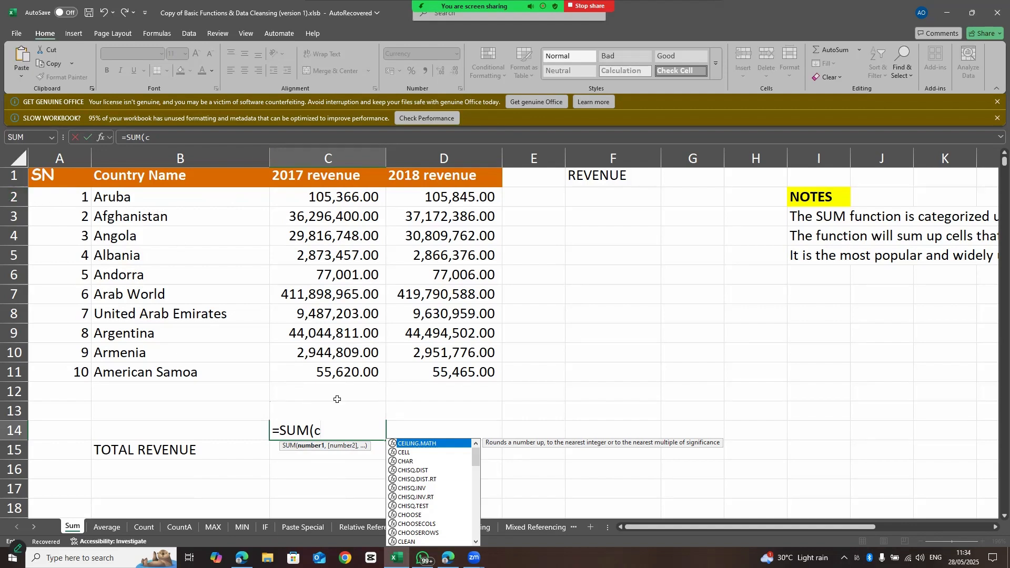
type("2")
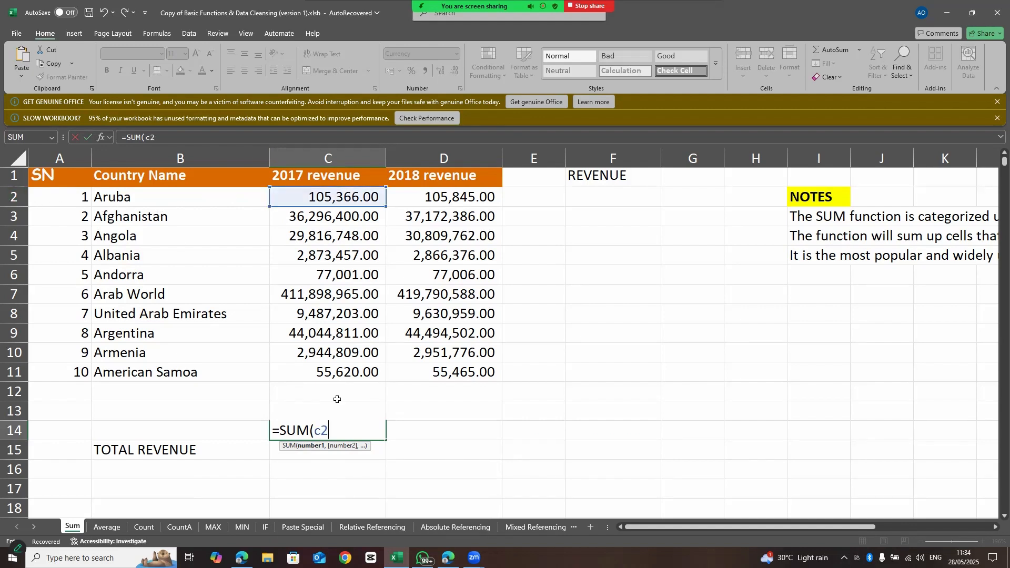
type(":")
type("c11")
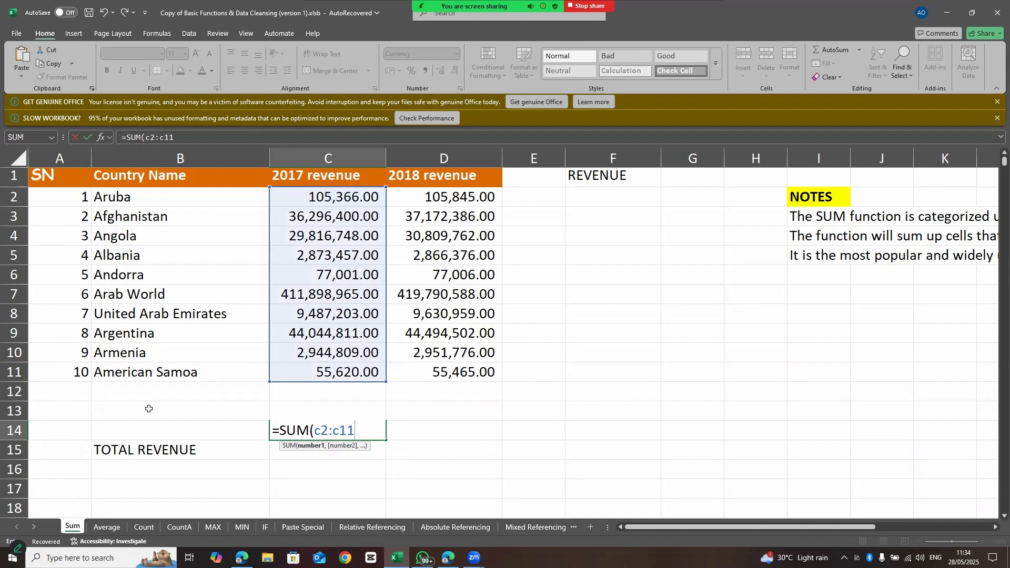
type(")")
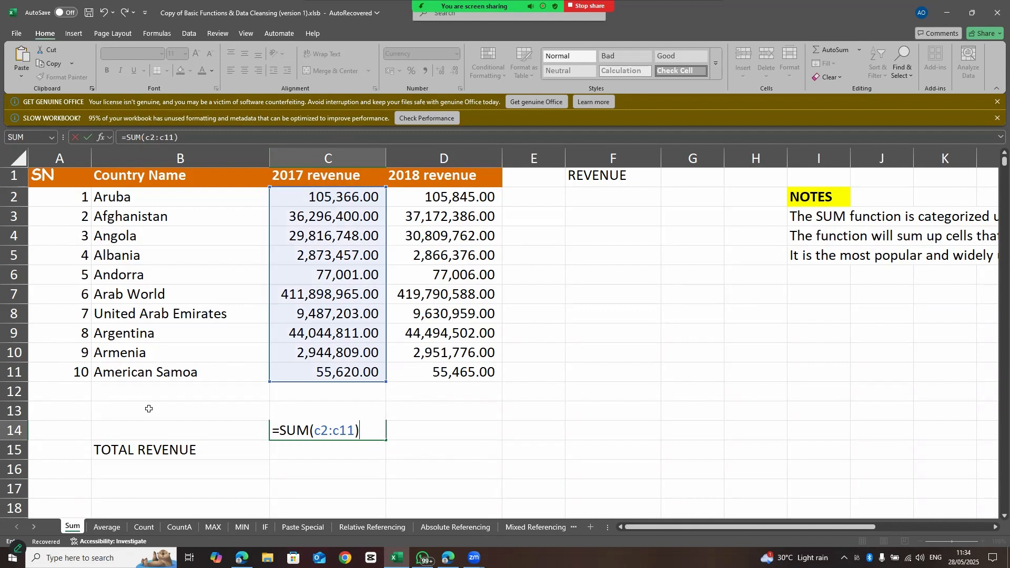
key("Return")
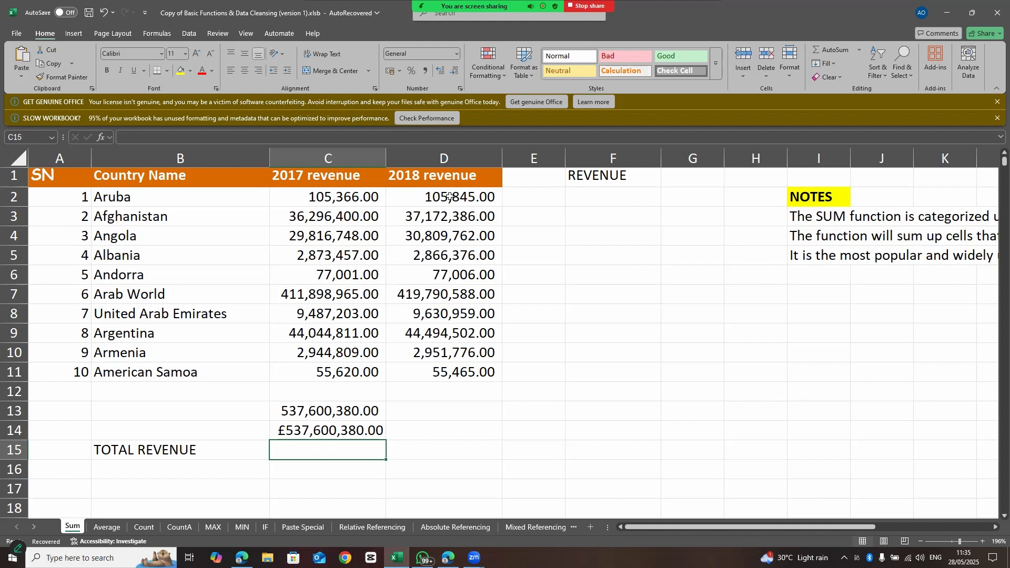
Step: Enter =SUM(D2:D11) in D13 to total the 2018 revenue, picking the cell range directly on the sheet
left_click(441, 410)
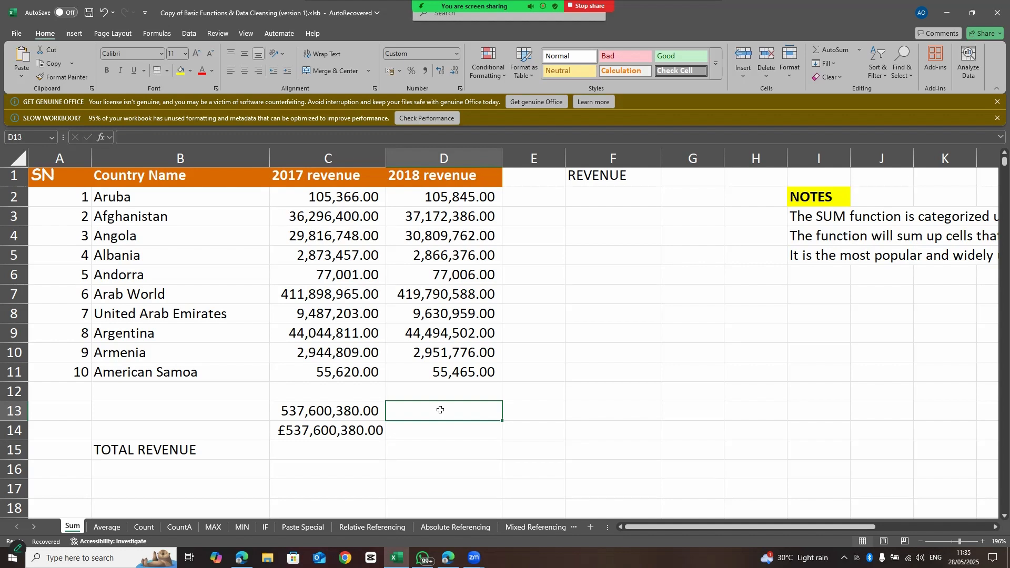
type("=")
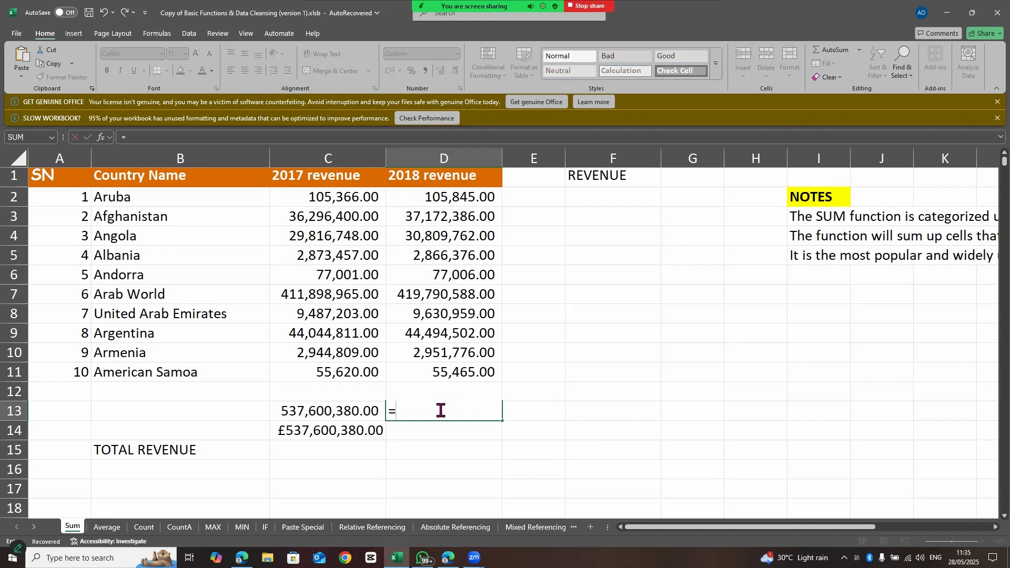
type("sum")
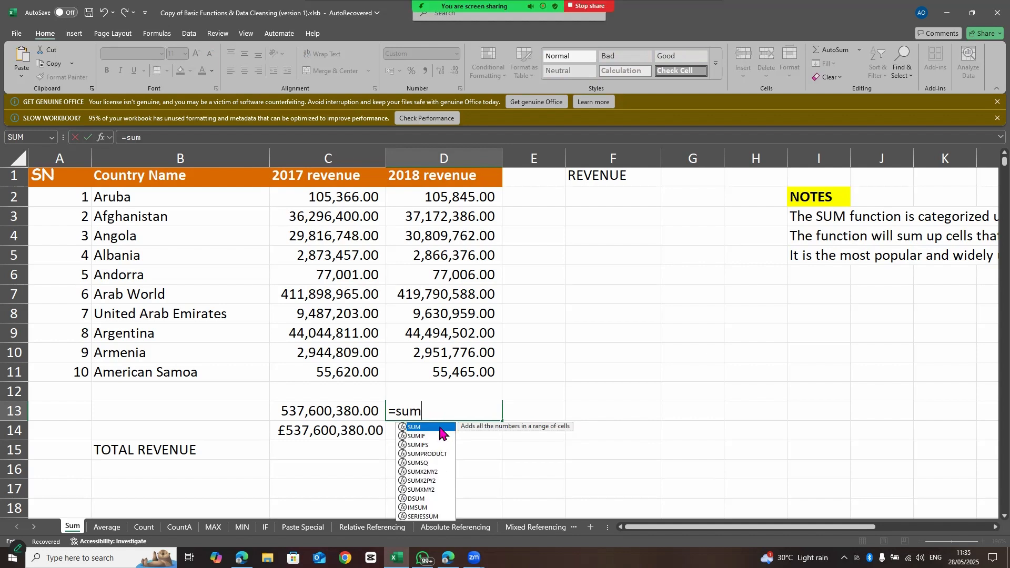
double_click(440, 429)
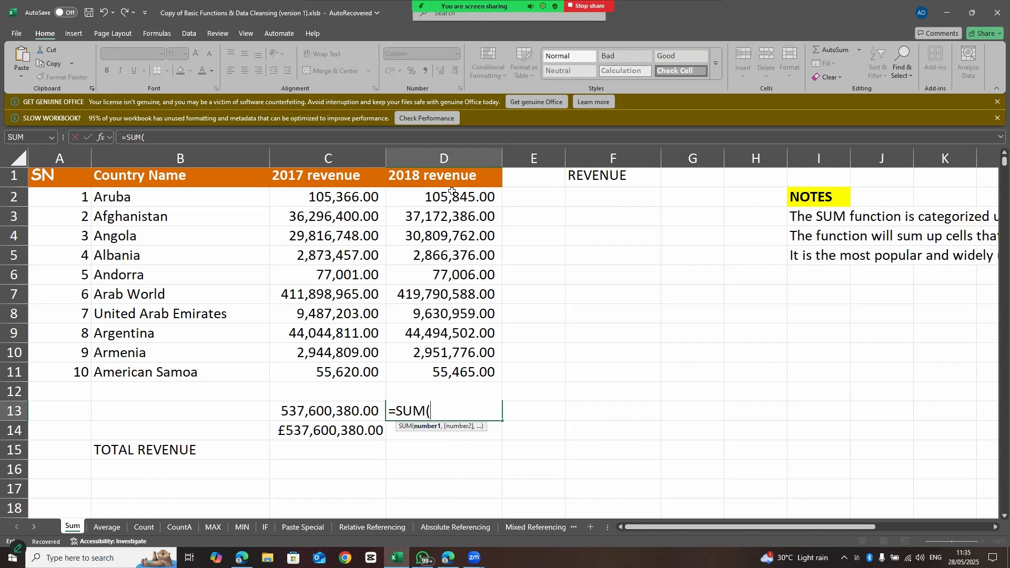
left_click_drag(451, 200, 449, 373)
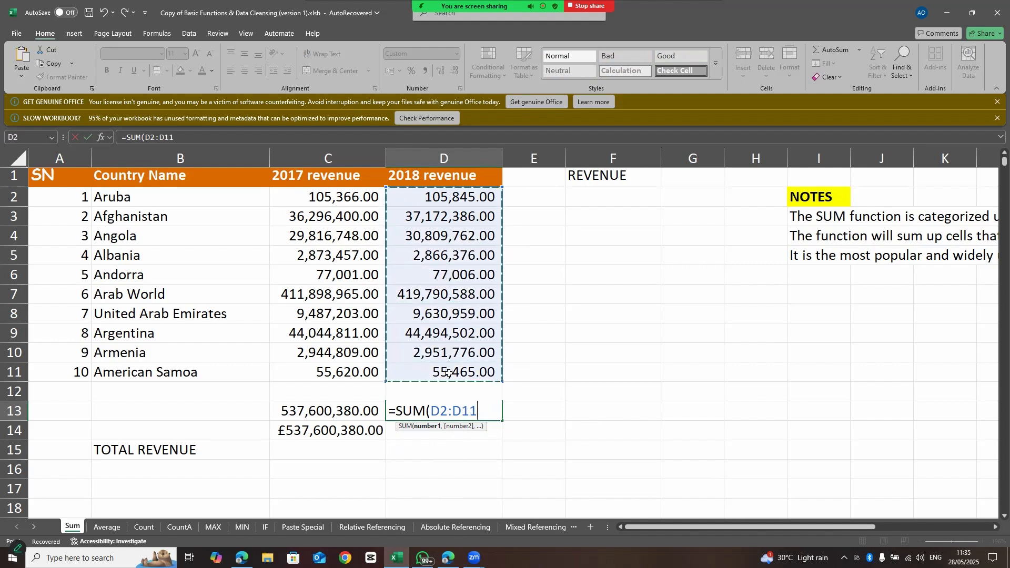
type(")")
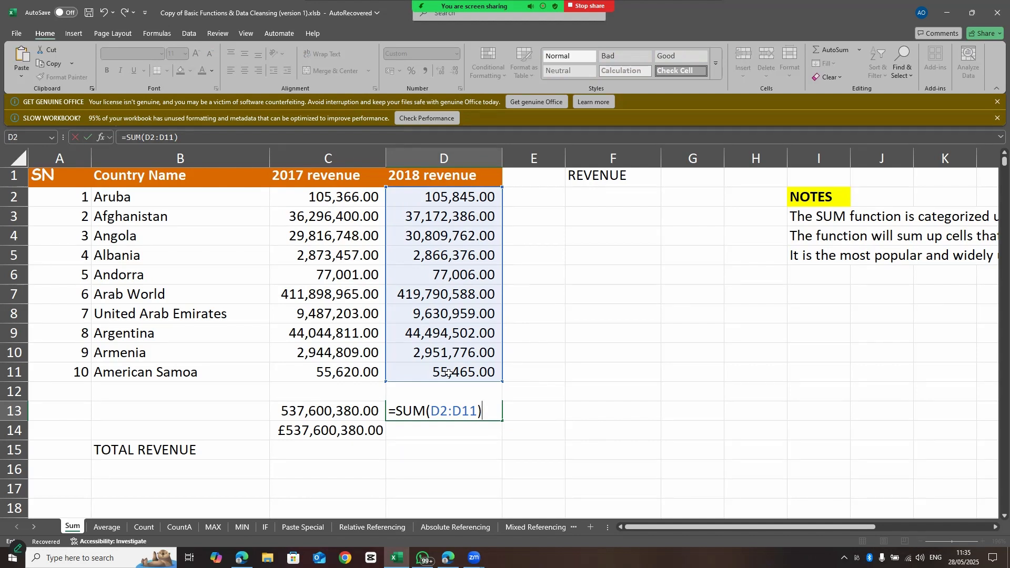
key("Return")
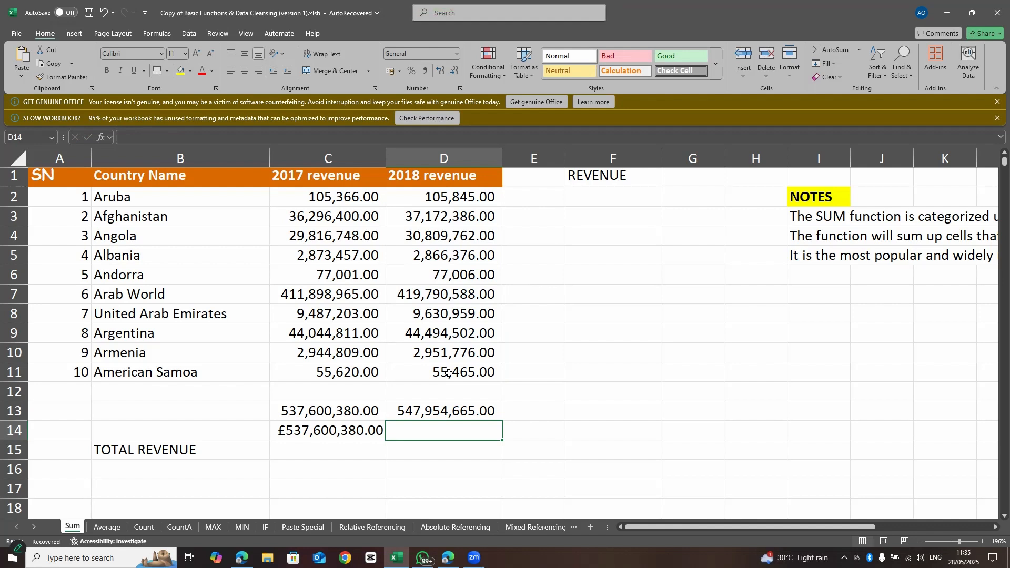
Step: Enter =SUM(d2:d11) in D14, writing the cell range of the 2018 revenue out manually
key("ctrl+z")
key("Down")
type("=")
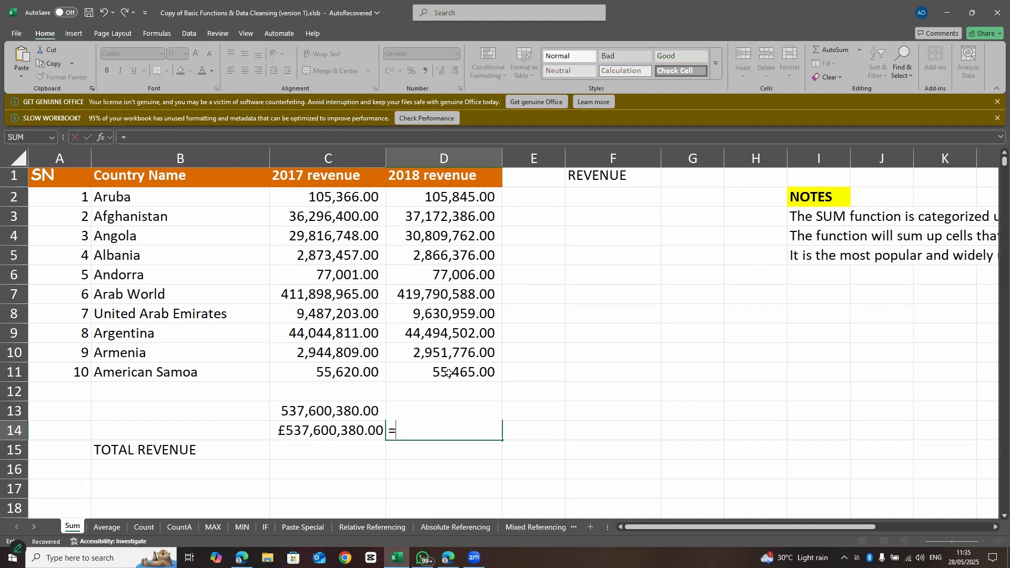
type("sum")
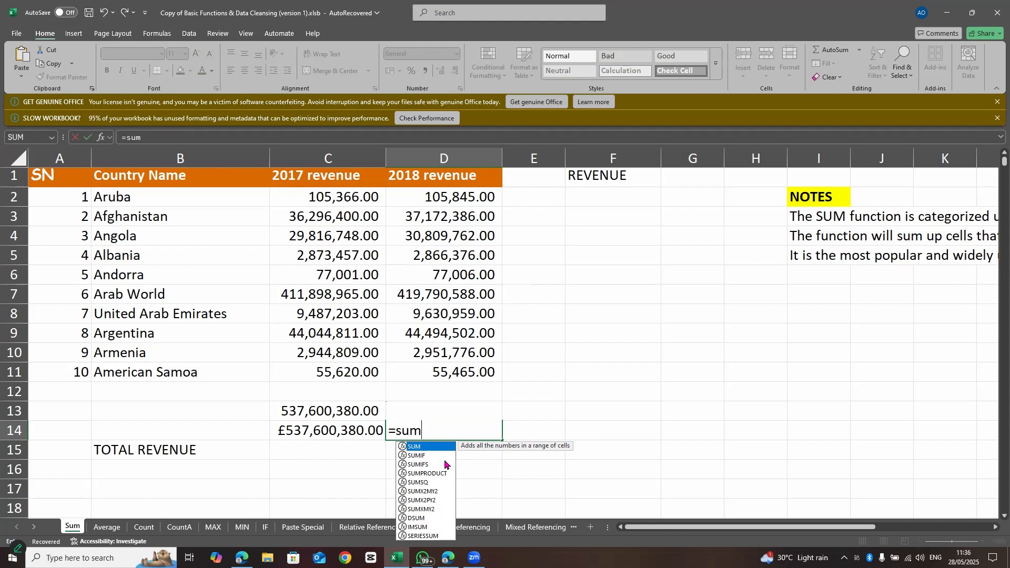
double_click(429, 447)
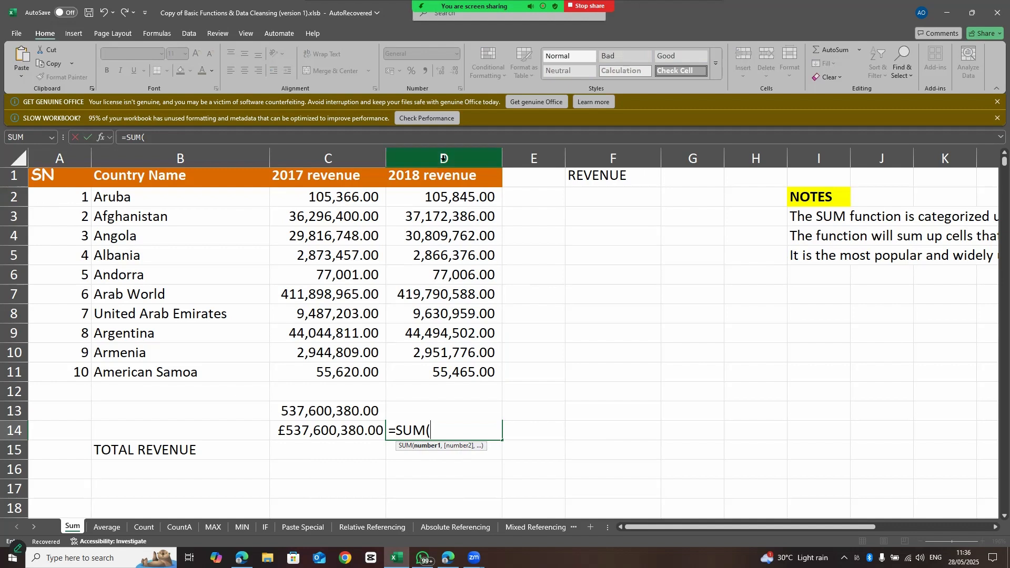
type("d")
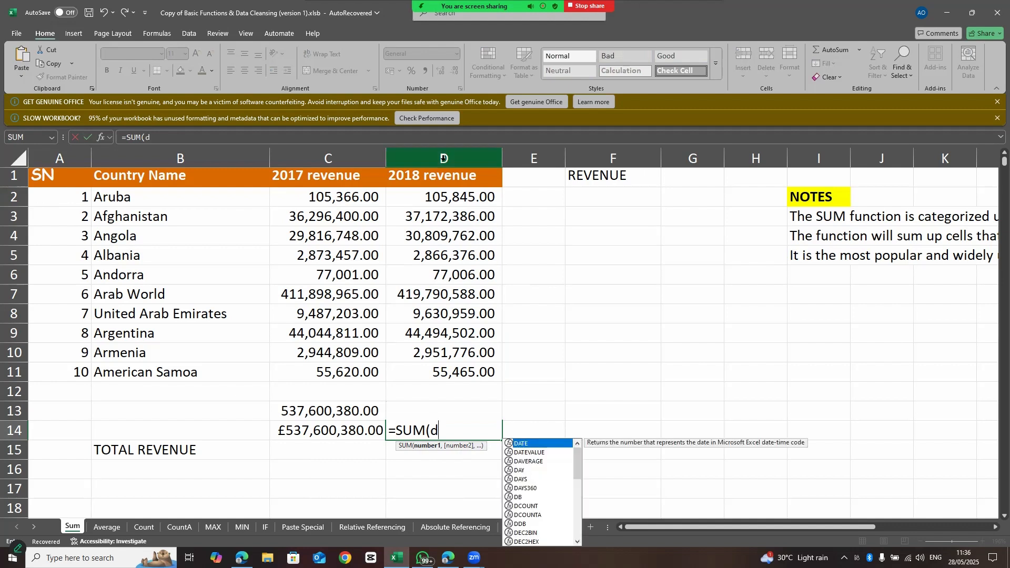
type("2:")
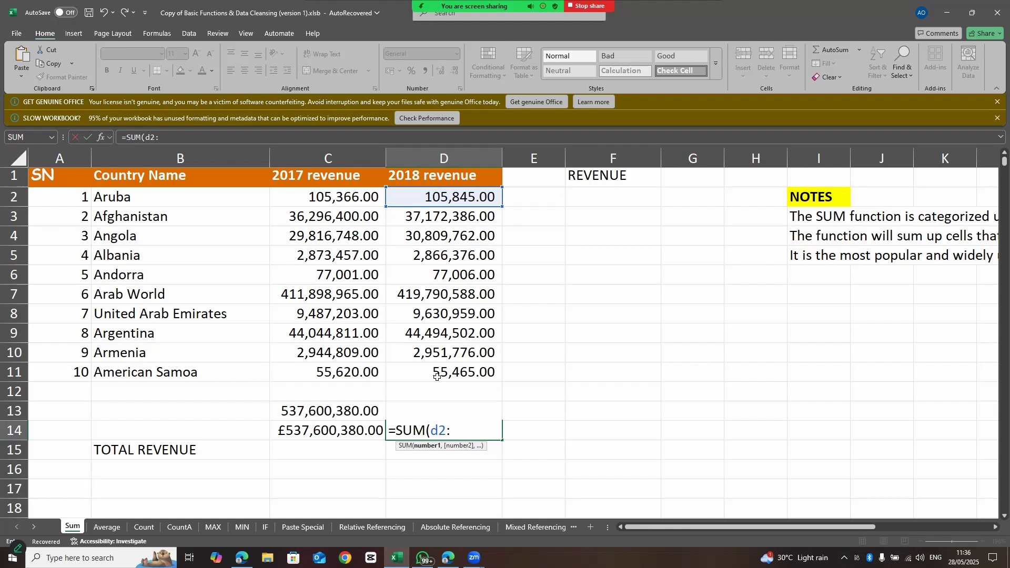
type("d11)")
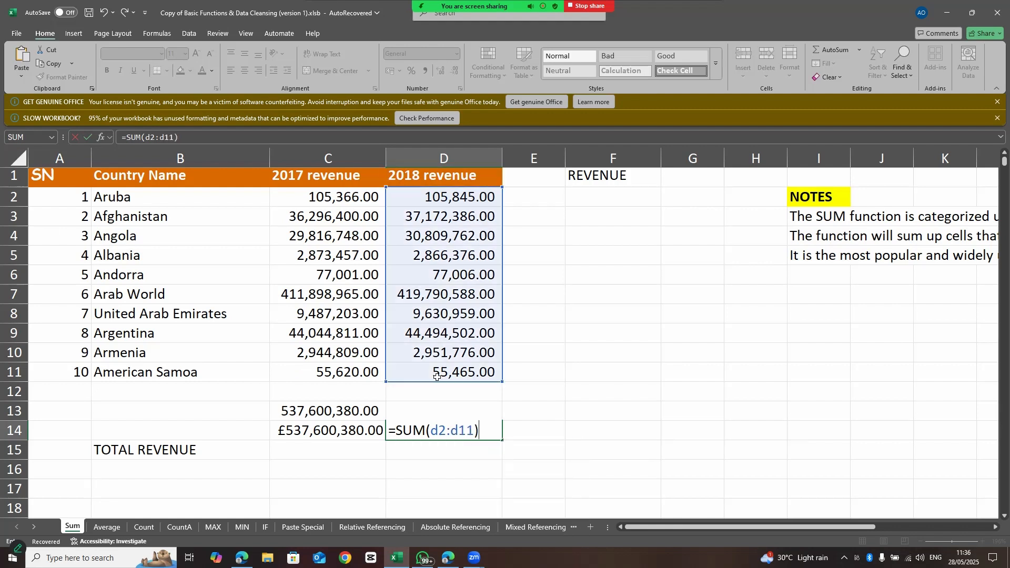
key("Return")
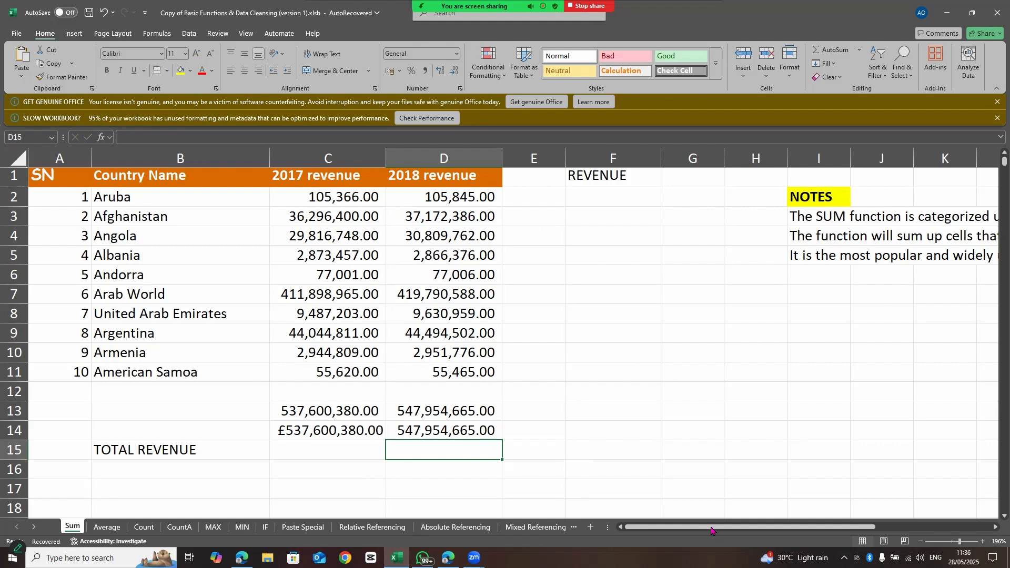
Step: Read the notes on the SUM function beside the revenue table, and return to the table
left_click_drag(713, 529, 802, 528)
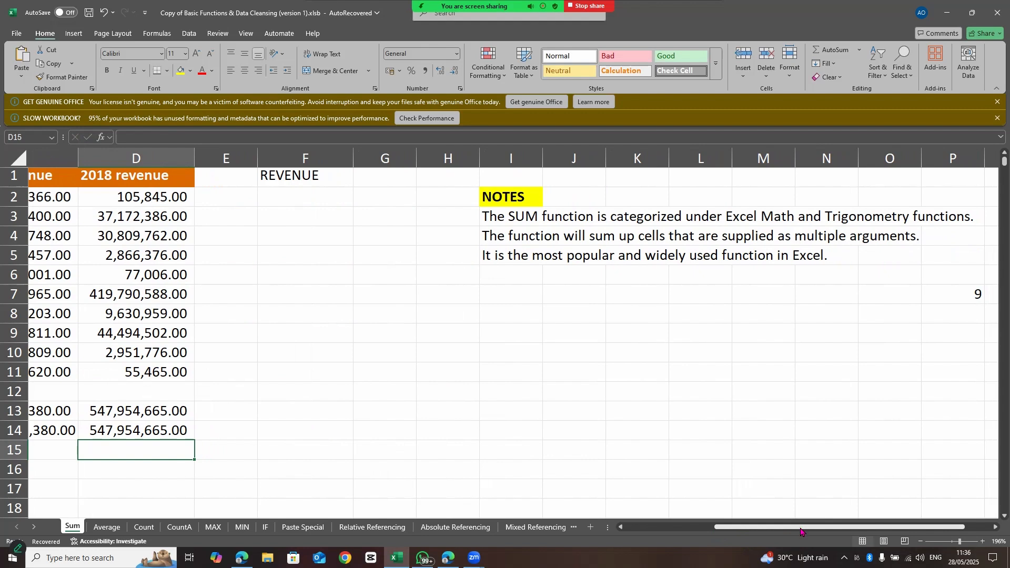
left_click_drag(817, 530, 826, 526)
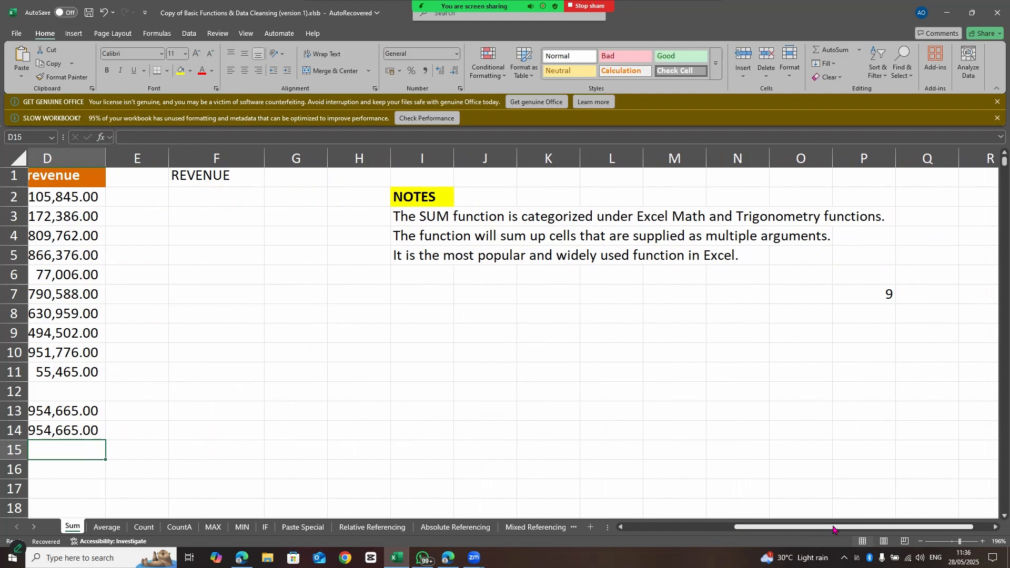
left_click_drag(834, 529, 683, 544)
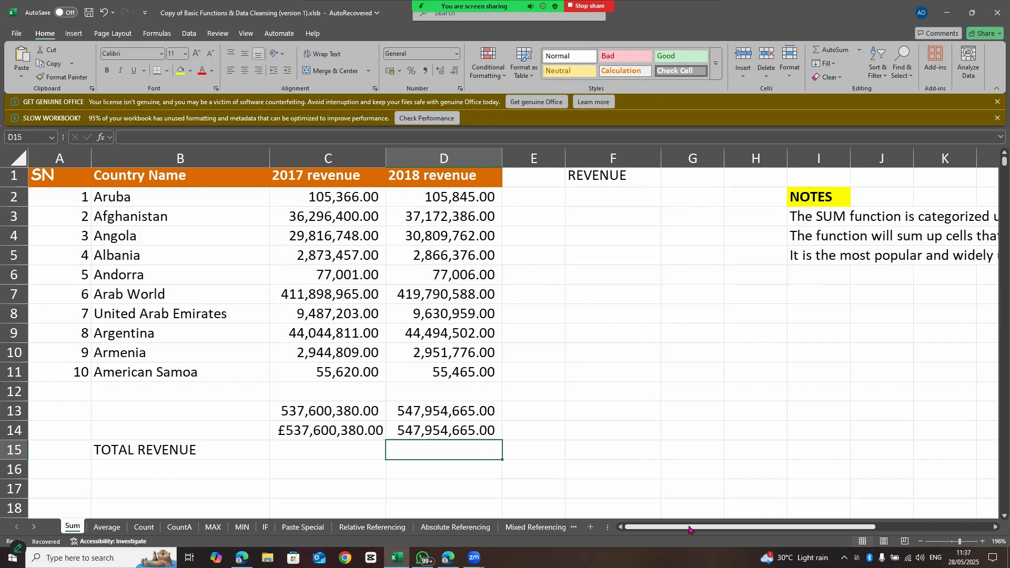
left_click_drag(691, 531, 704, 529)
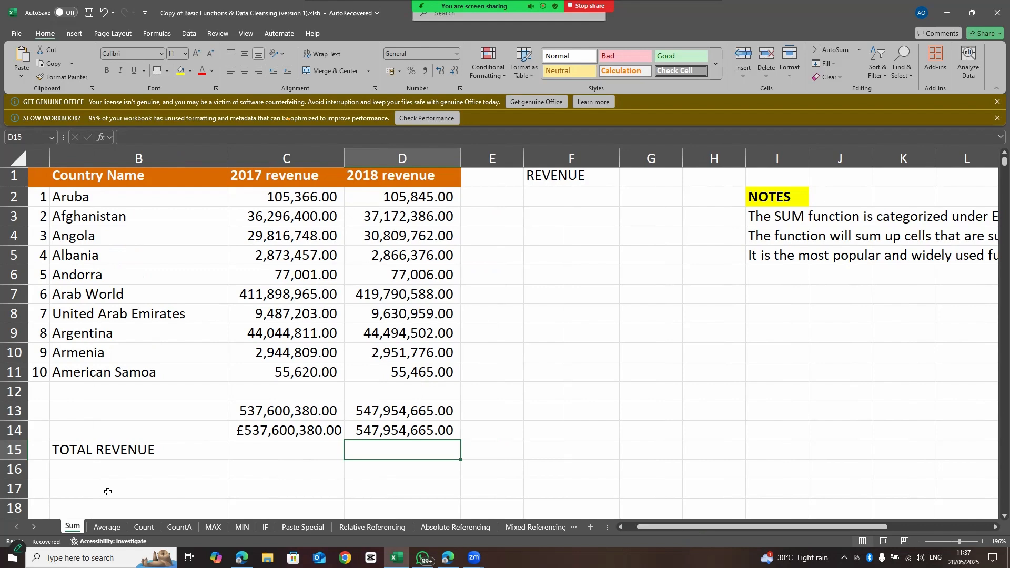
Step: Open the Average sheet and read the note on the AVERAGE function beyond the table, returning to the data
left_click(107, 528)
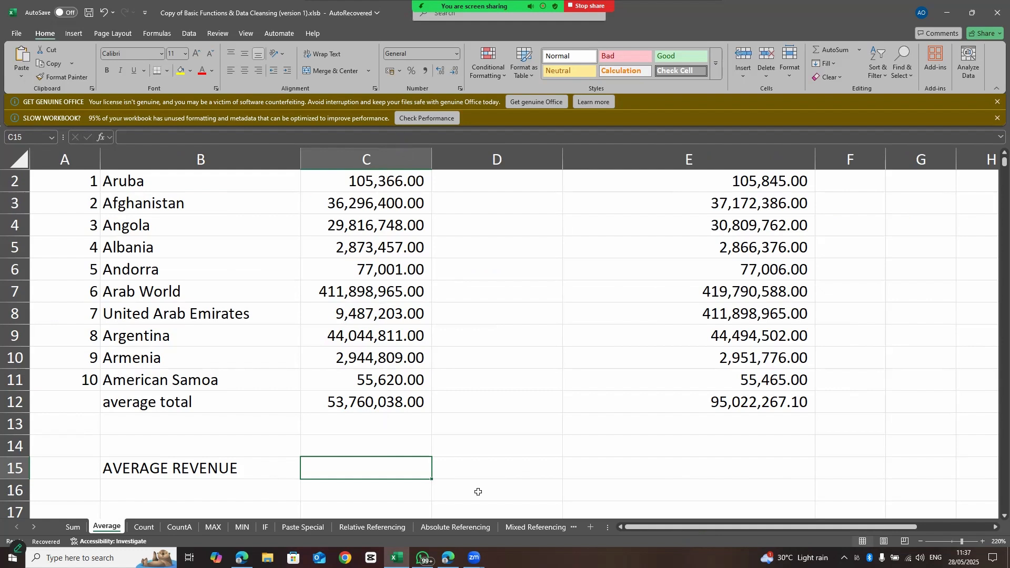
left_click(757, 528)
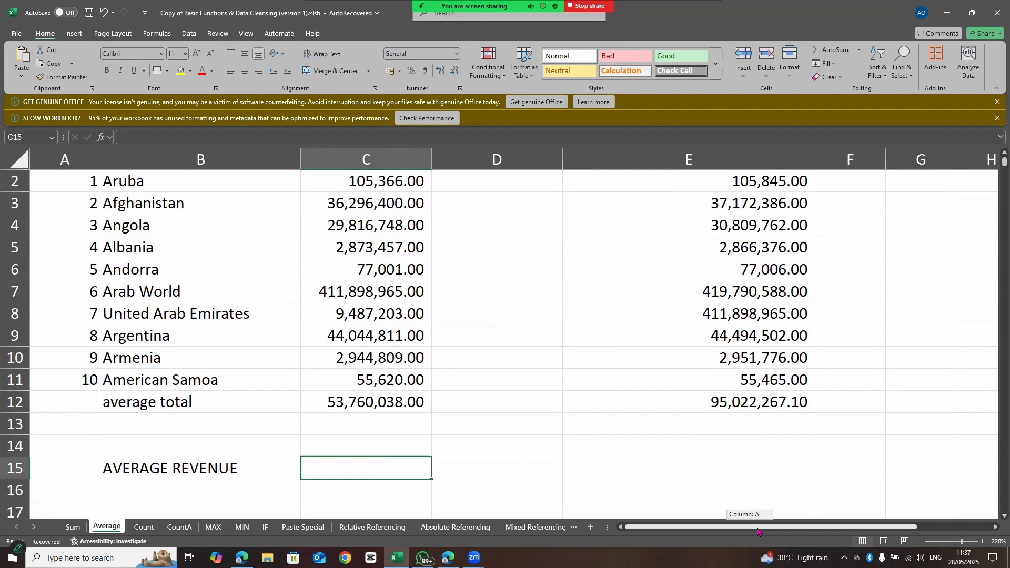
left_click_drag(758, 528, 993, 526)
left_click(996, 528)
left_click(995, 528)
left_click(996, 528)
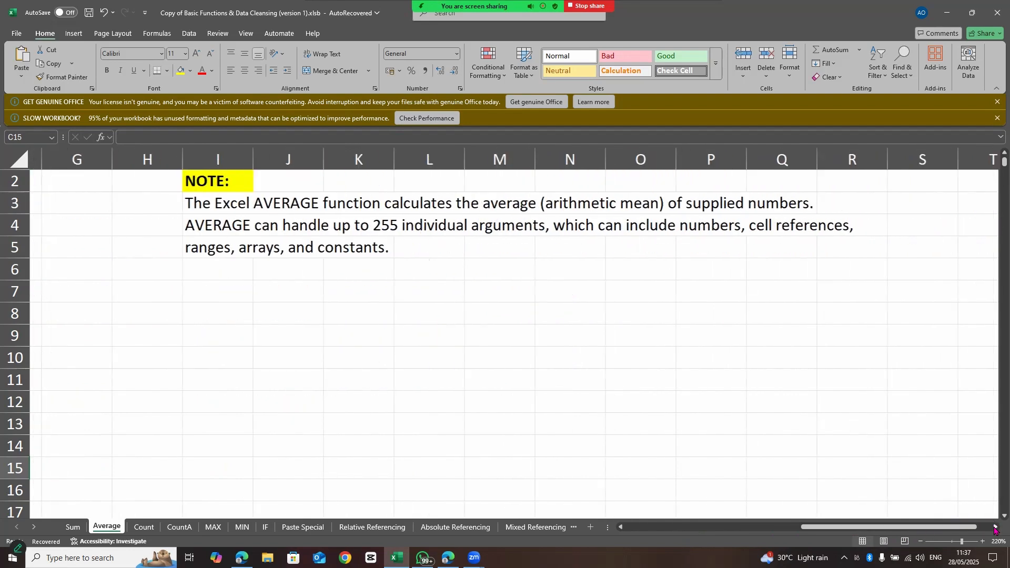
left_click(996, 529)
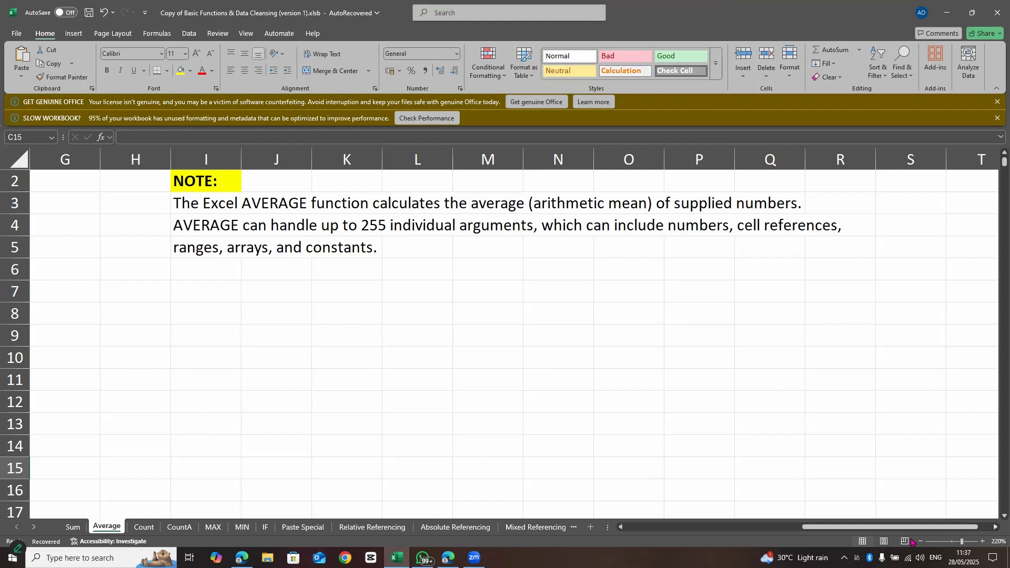
left_click_drag(851, 528, 638, 549)
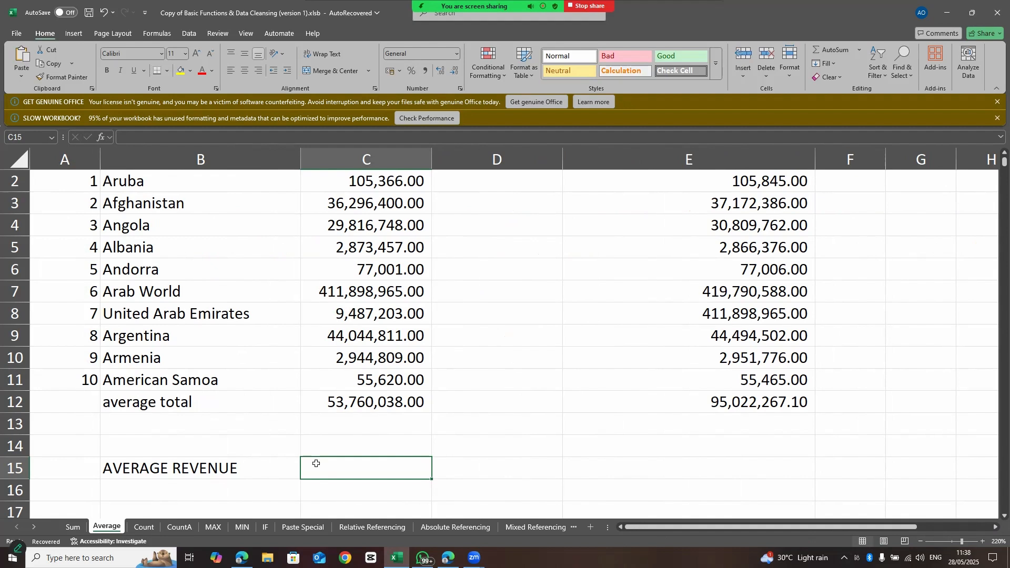
Step: Enter =AVERAGE(C2:C12) in C15 as the average revenue for 2017, picking the cell range directly on the sheet
type("=")
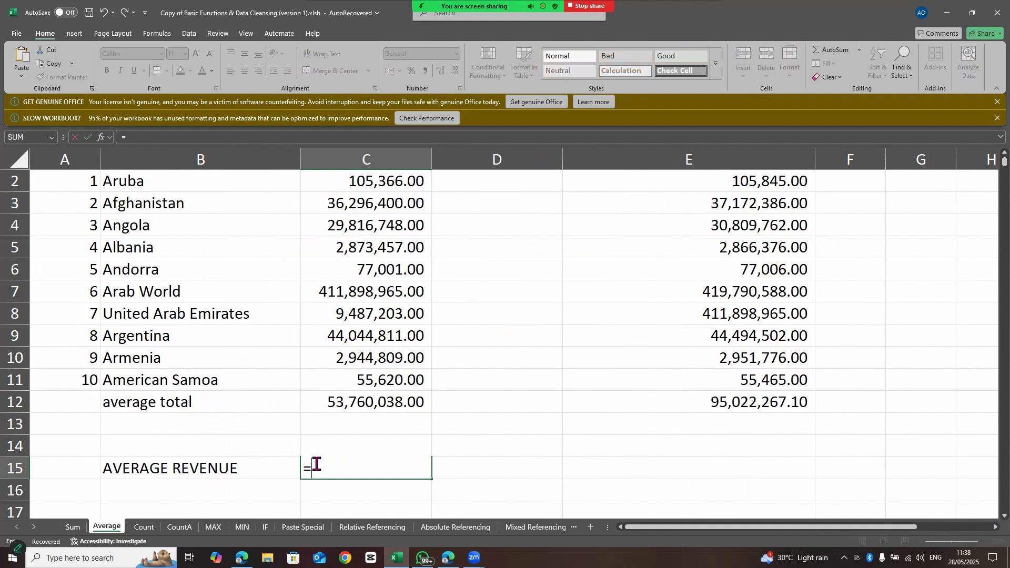
type("aver")
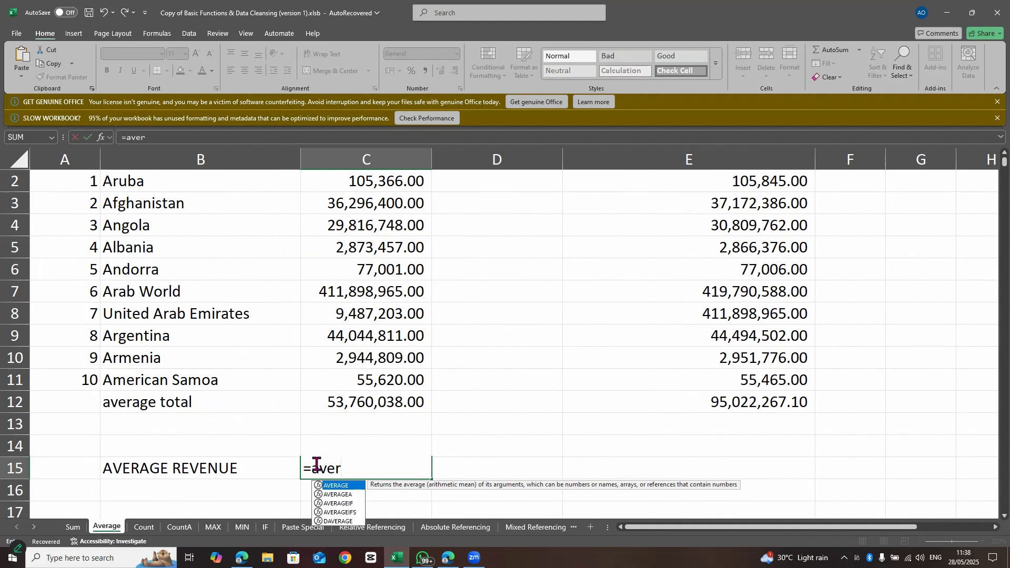
double_click(355, 486)
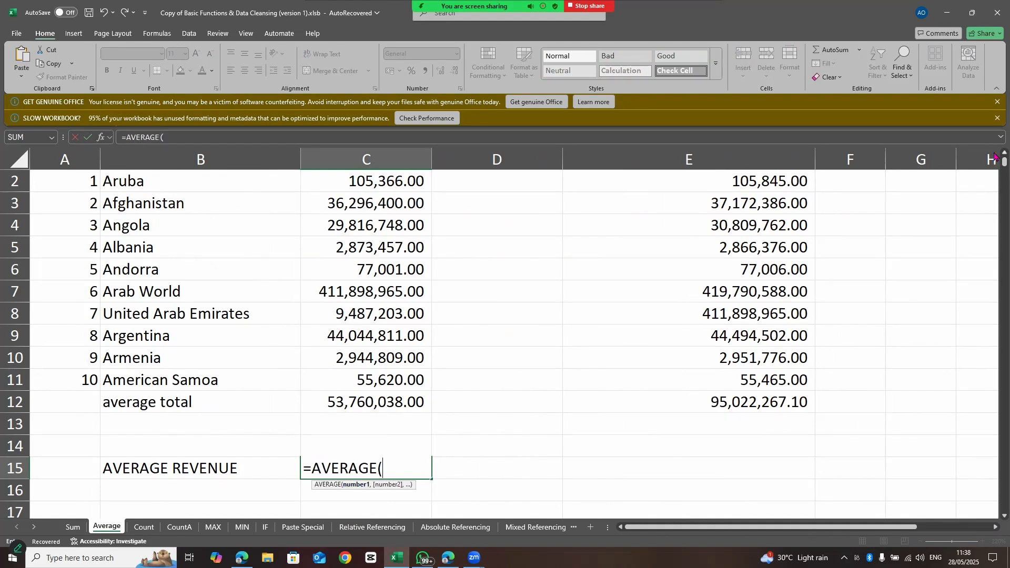
scroll(995, 157, "up", 1)
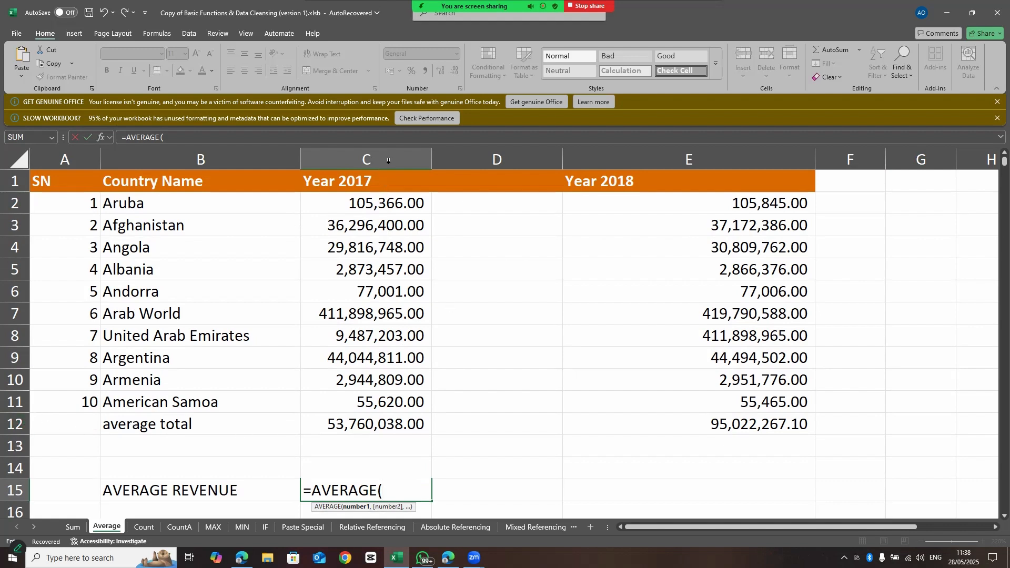
left_click_drag(389, 207, 372, 421)
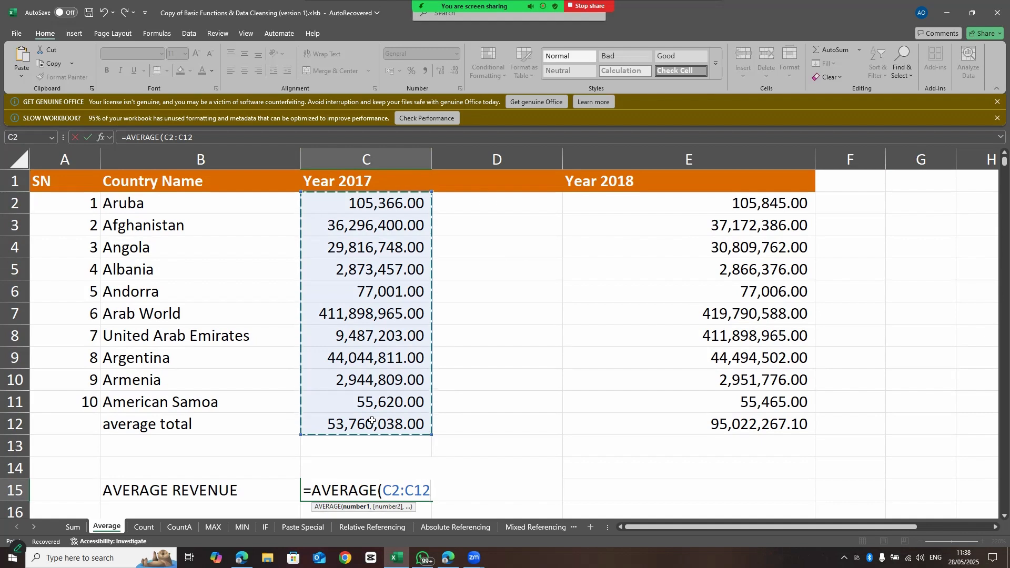
type(")")
key("Return")
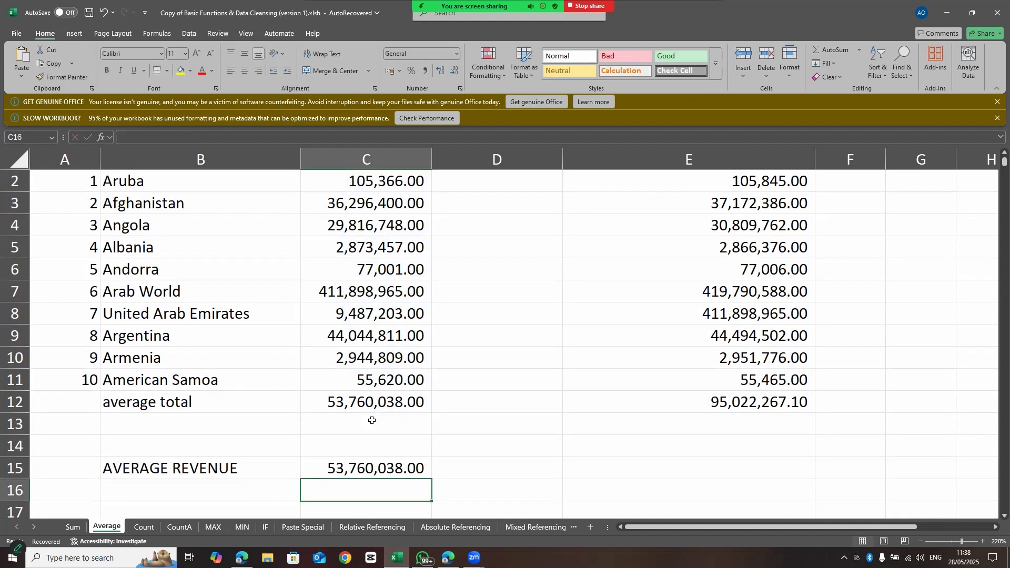
Step: Enter =AVERAGE(c2:c12) in C16, writing the 2017 cell range out manually, and compare its formula with the one in C15
key("ctrl+z")
type("=")
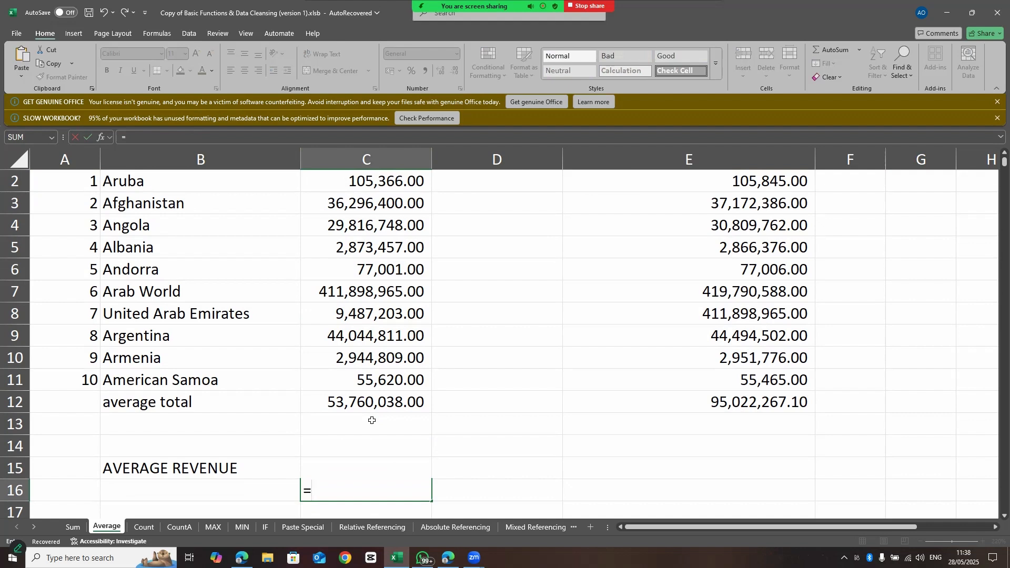
type("av")
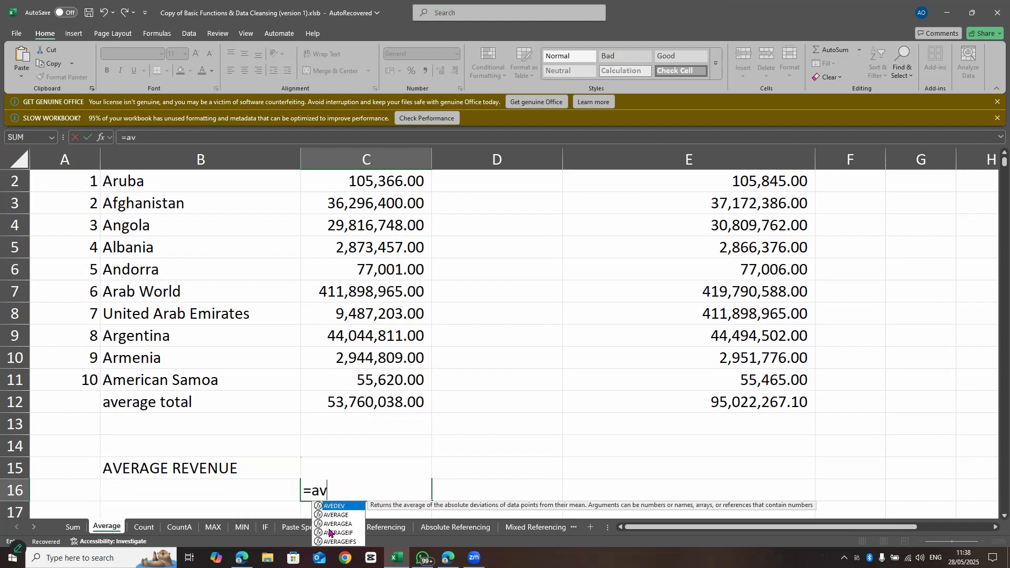
double_click(336, 516)
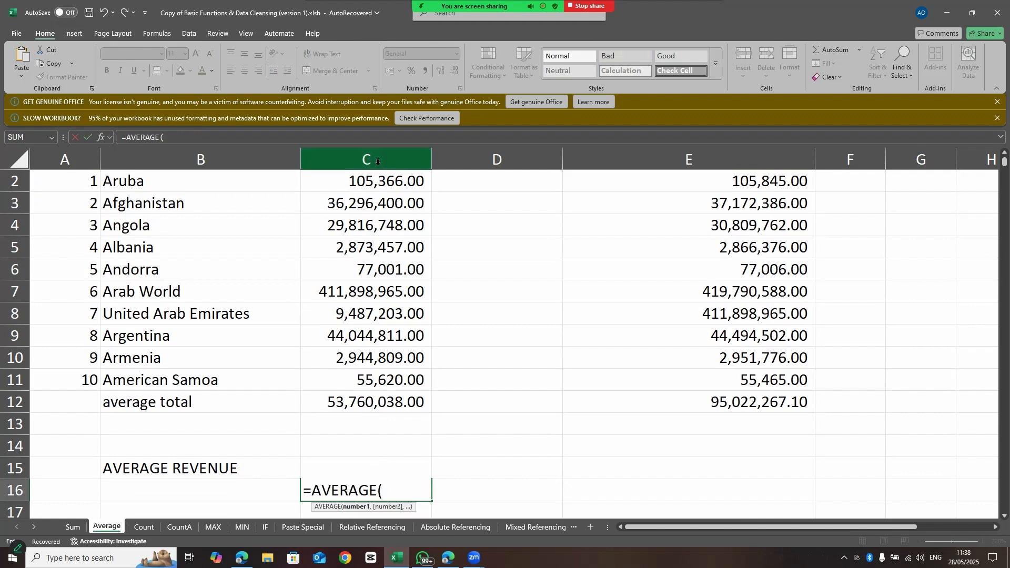
type("c2")
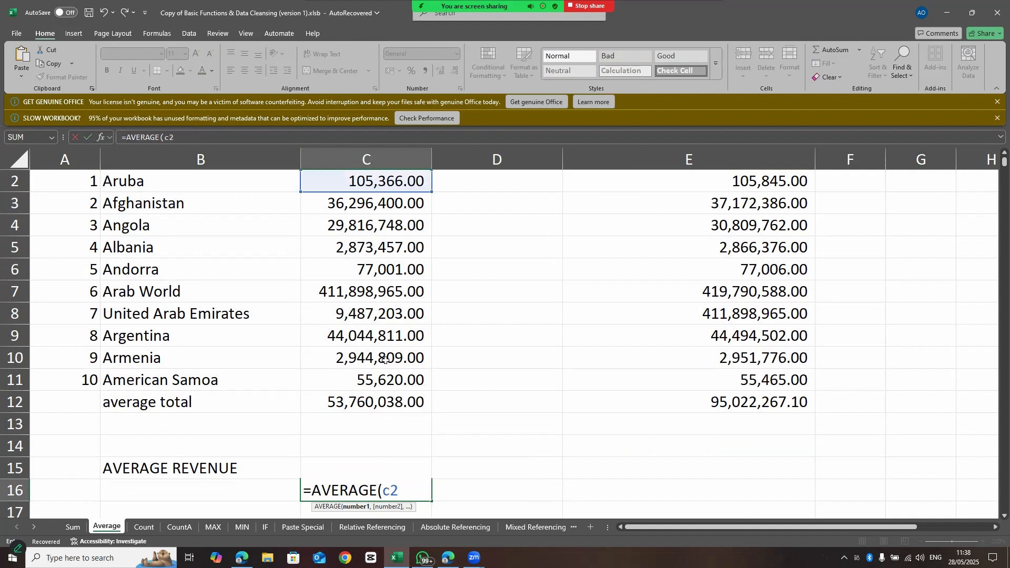
type(":")
type("c")
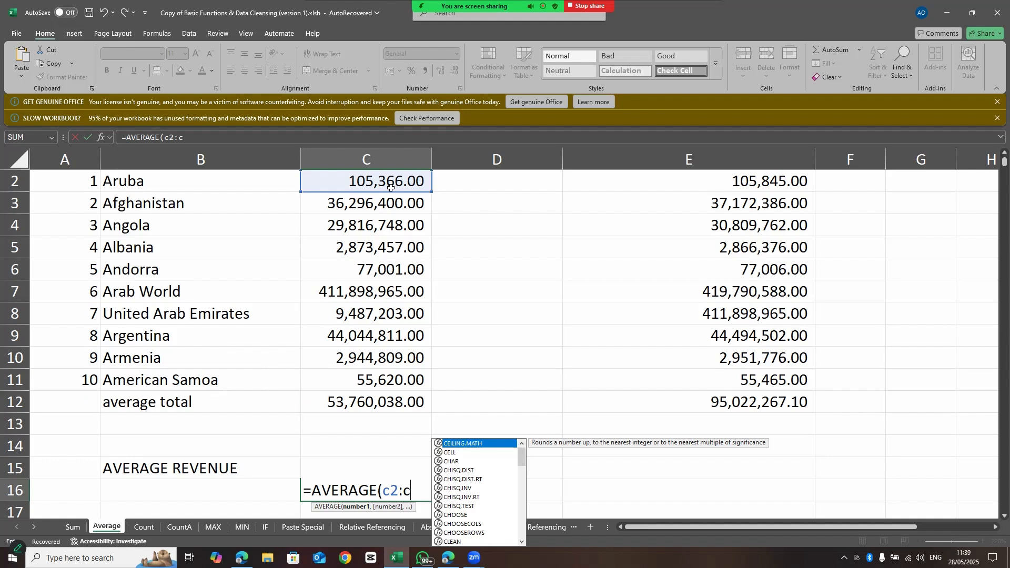
type("12)")
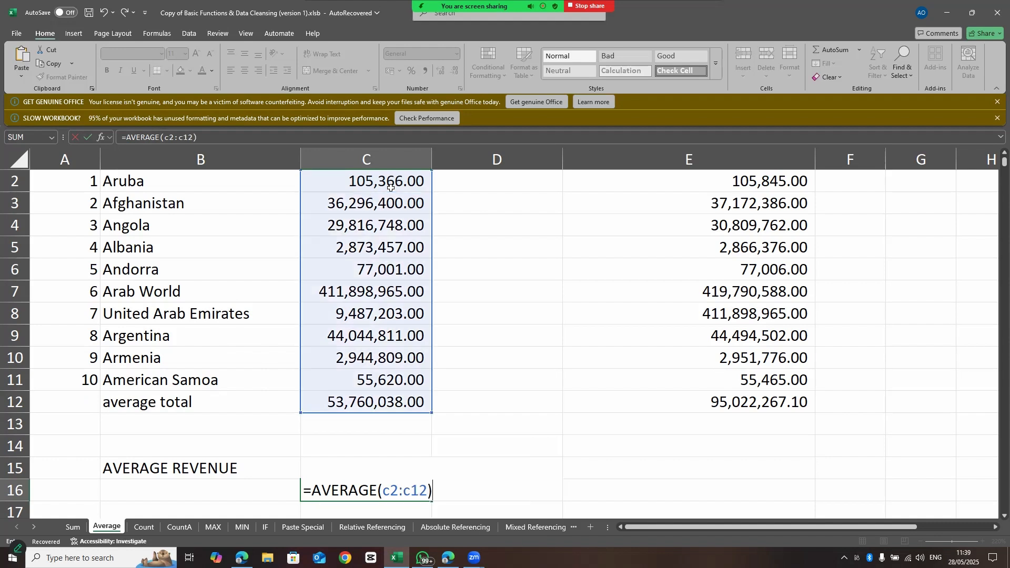
key("Return")
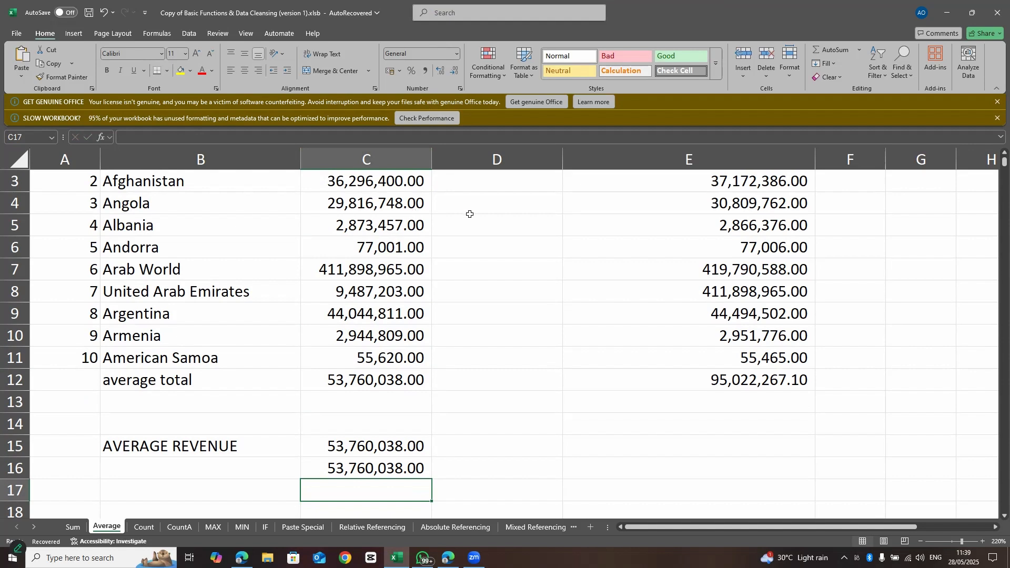
left_click(370, 444)
left_click(378, 474)
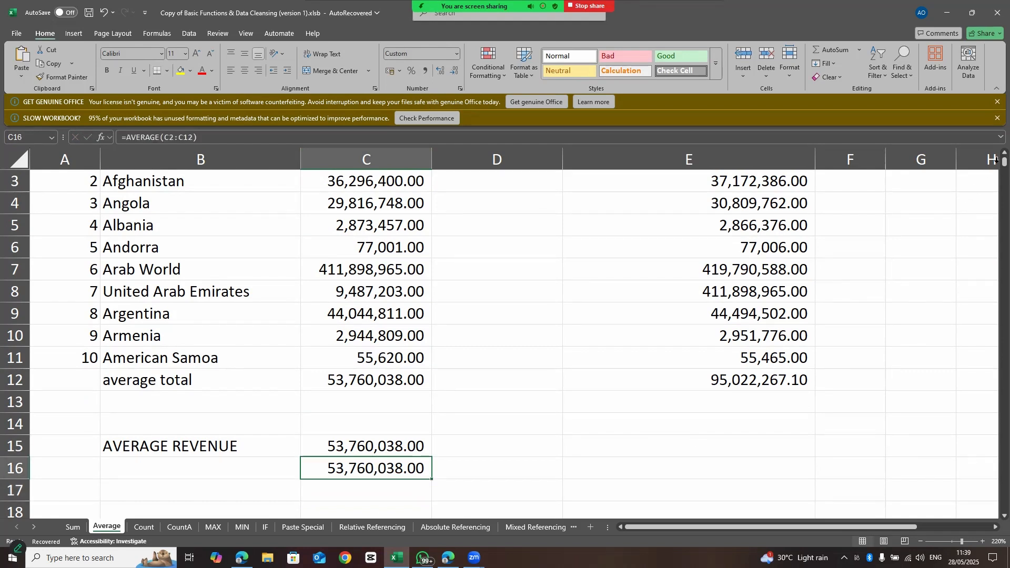
Step: Enter =AVERAGE(E2:E12) in E14 as the average revenue for 2018, picking the cell range directly on the sheet
scroll(995, 156, "up", 1)
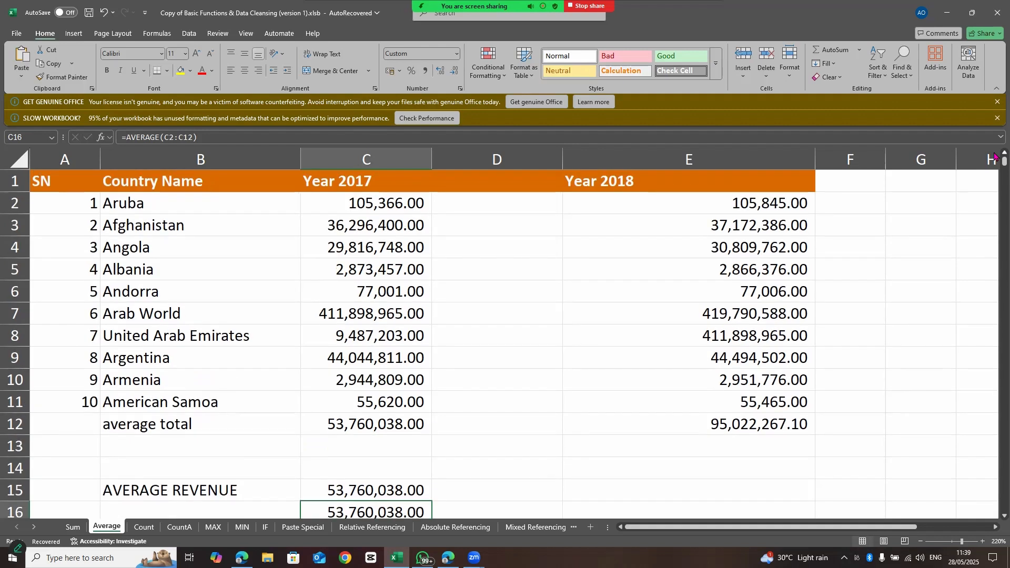
left_click(703, 474)
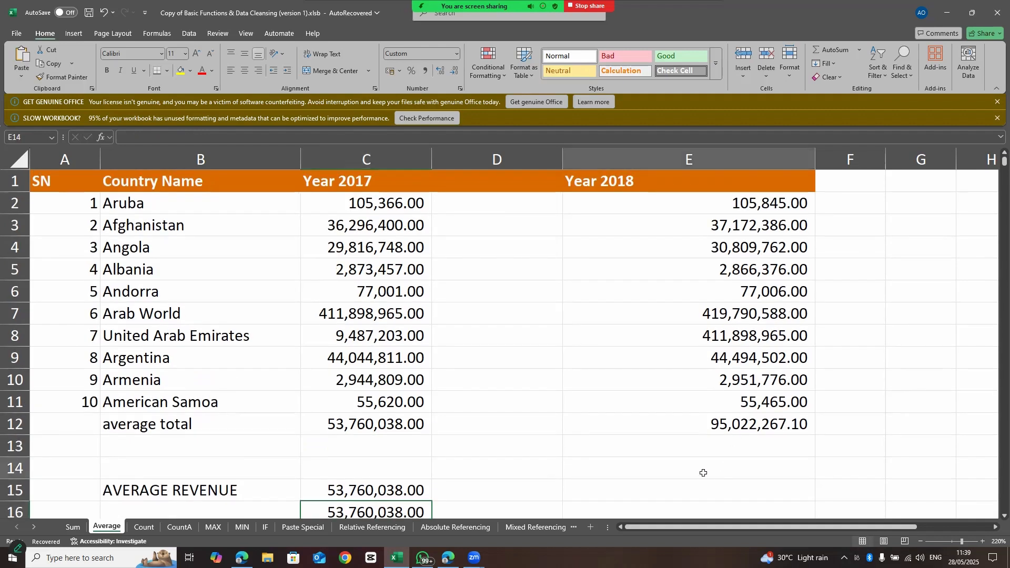
type("=")
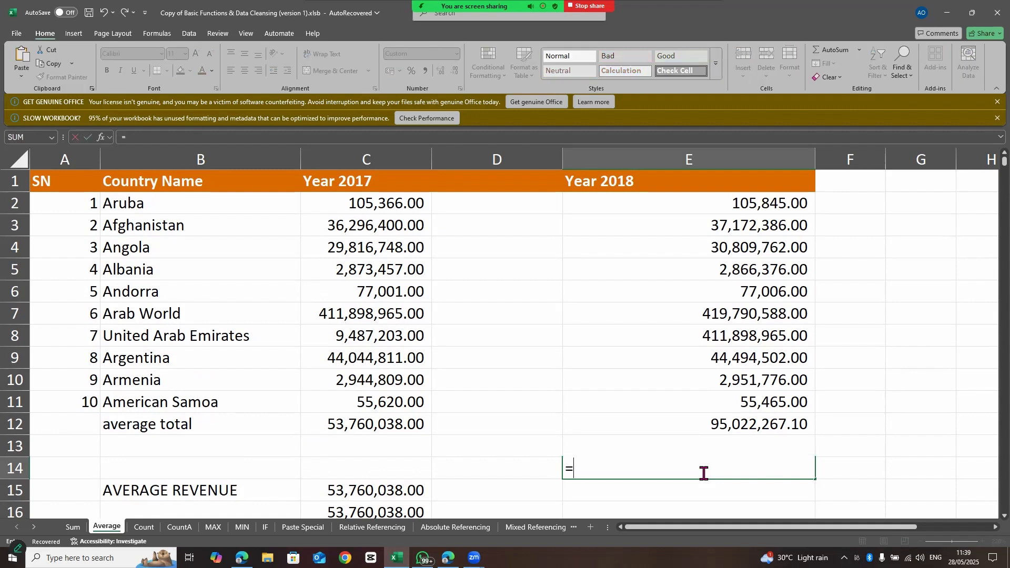
type("aver")
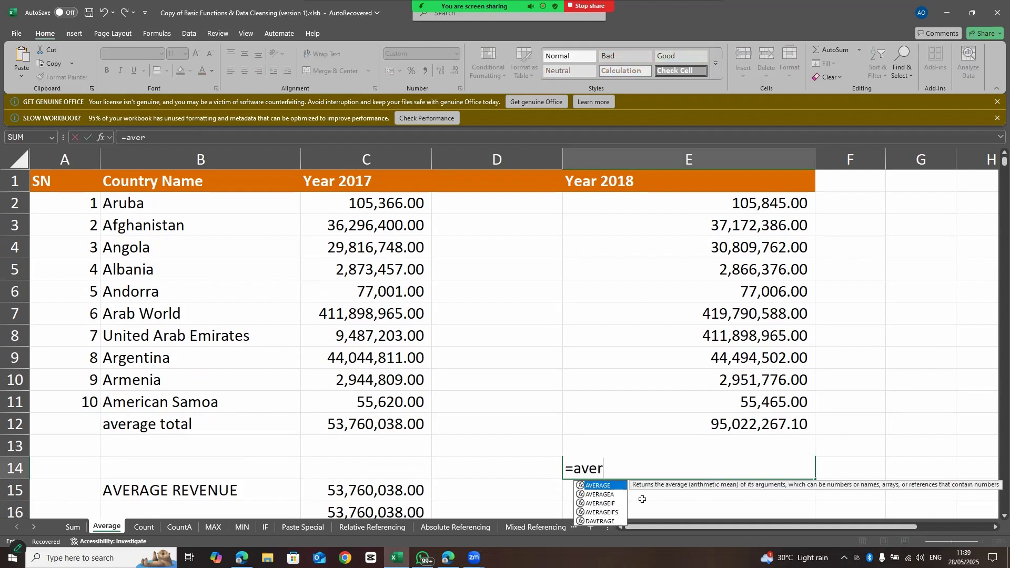
double_click(604, 487)
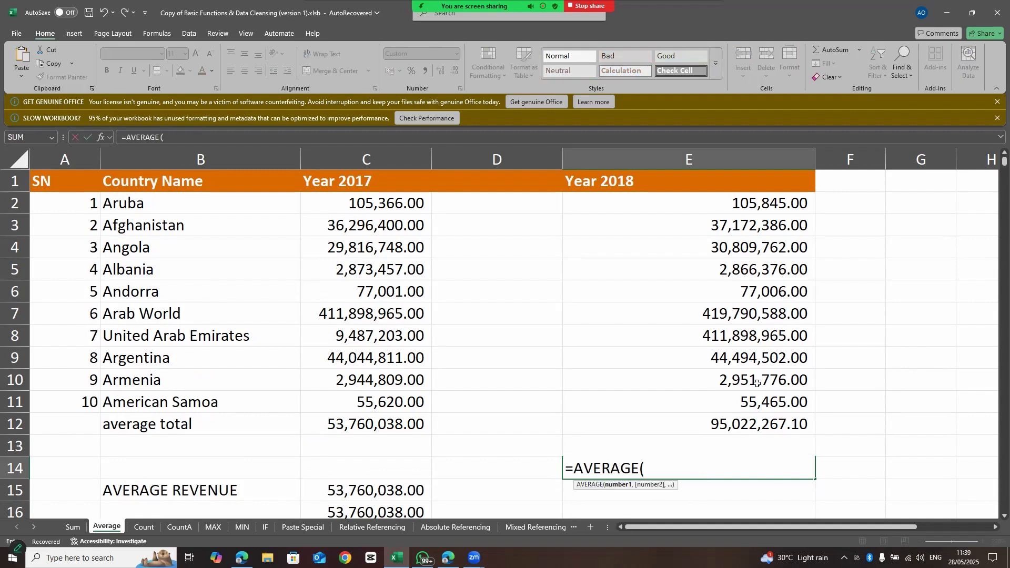
left_click_drag(740, 201, 742, 419)
type(")")
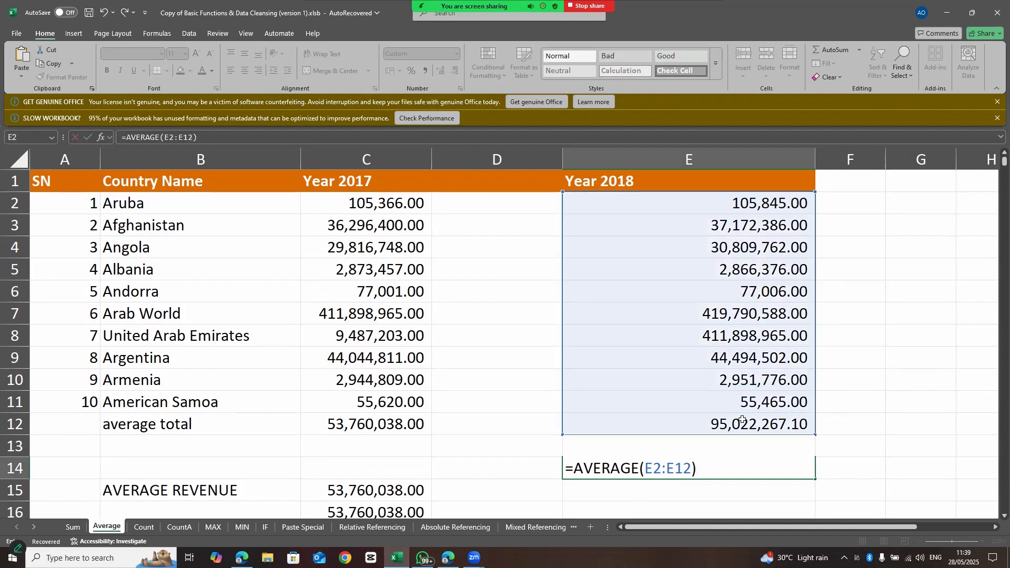
key("Return")
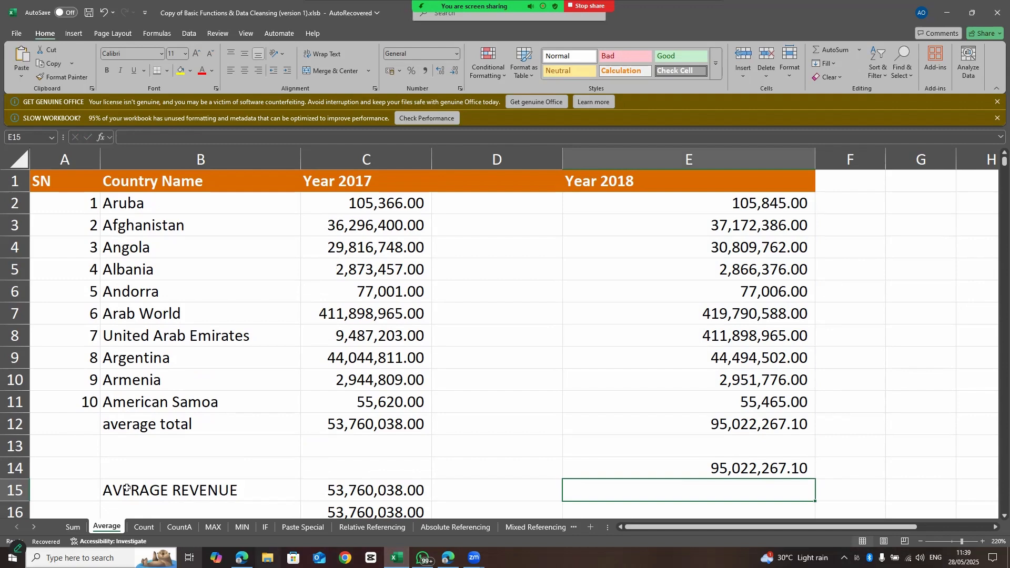
Step: On the Count sheet, enter =COUNT(C2:D10) in D12 to count the numeric cells across both years
left_click(144, 528)
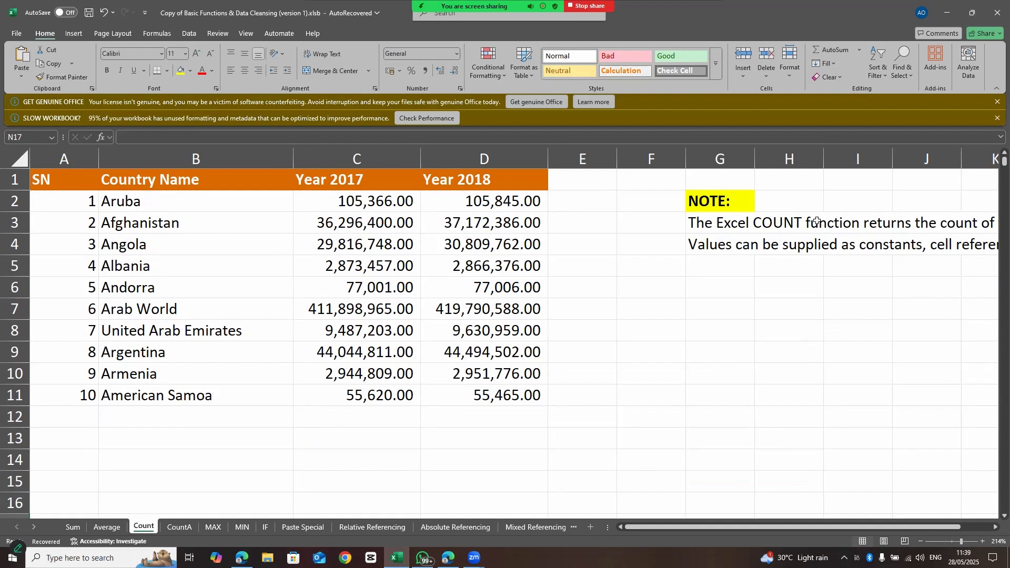
left_click(347, 427)
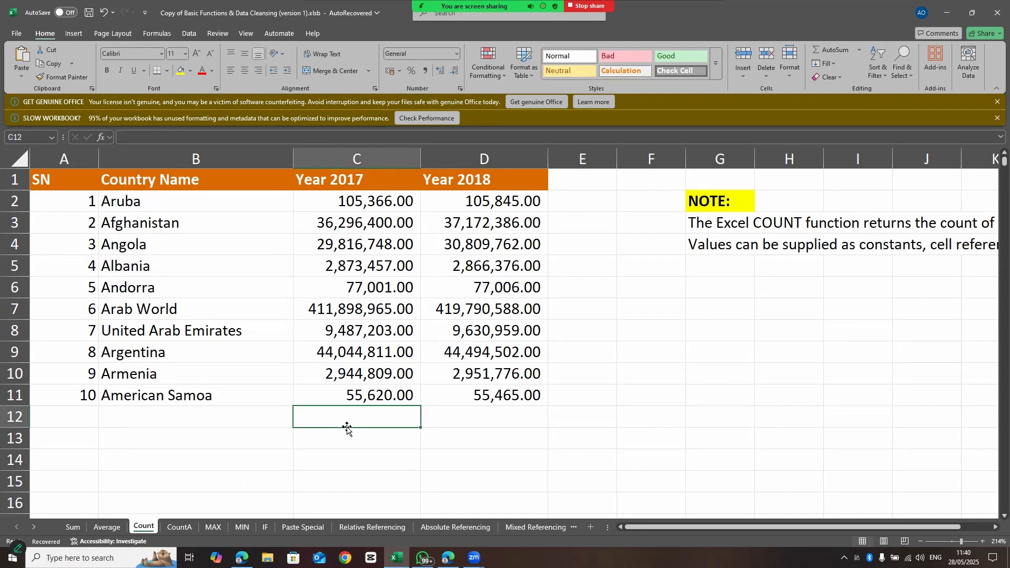
type("=count")
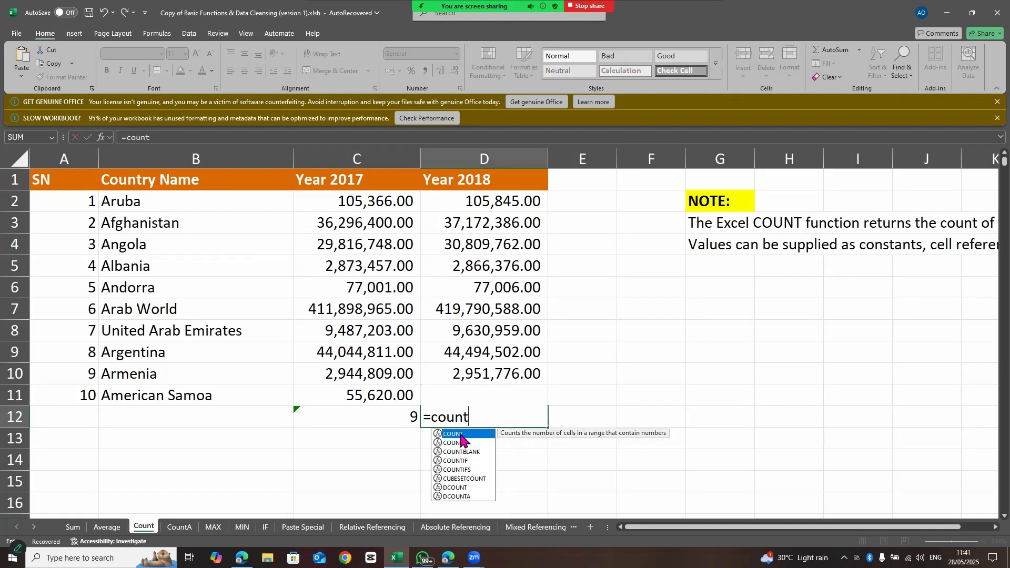
double_click(461, 435)
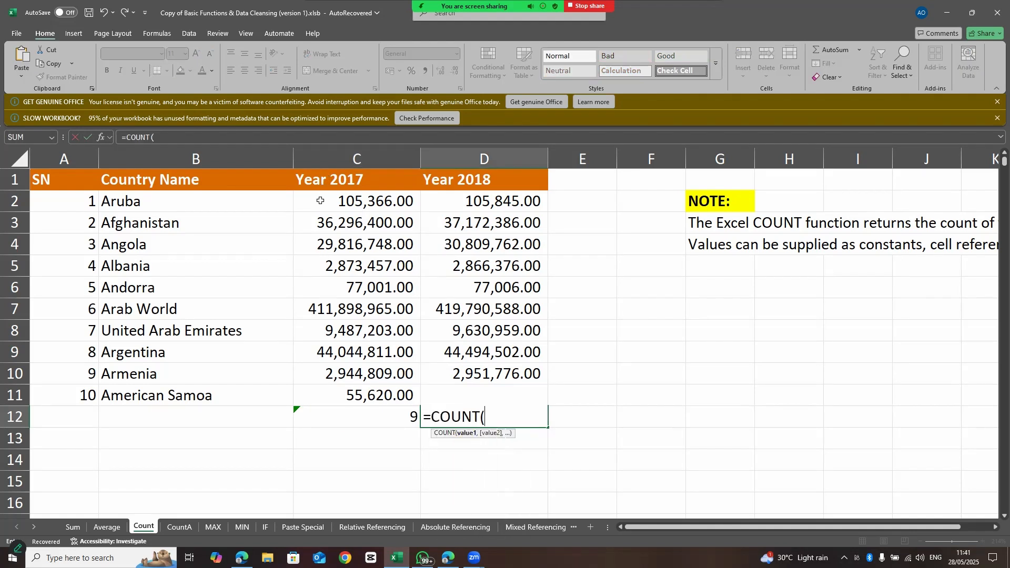
left_click_drag(353, 201, 467, 374)
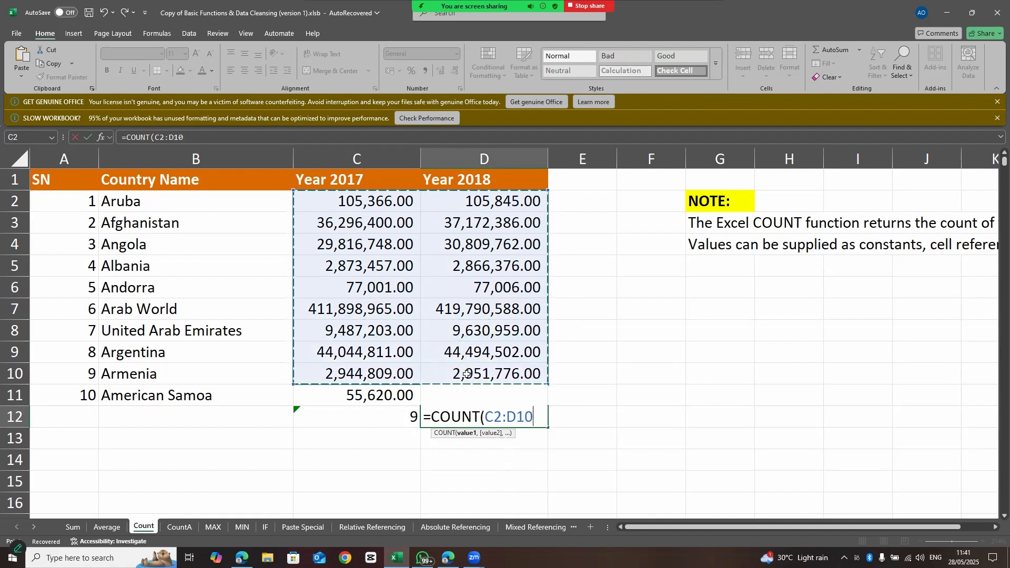
type(")")
key("Return")
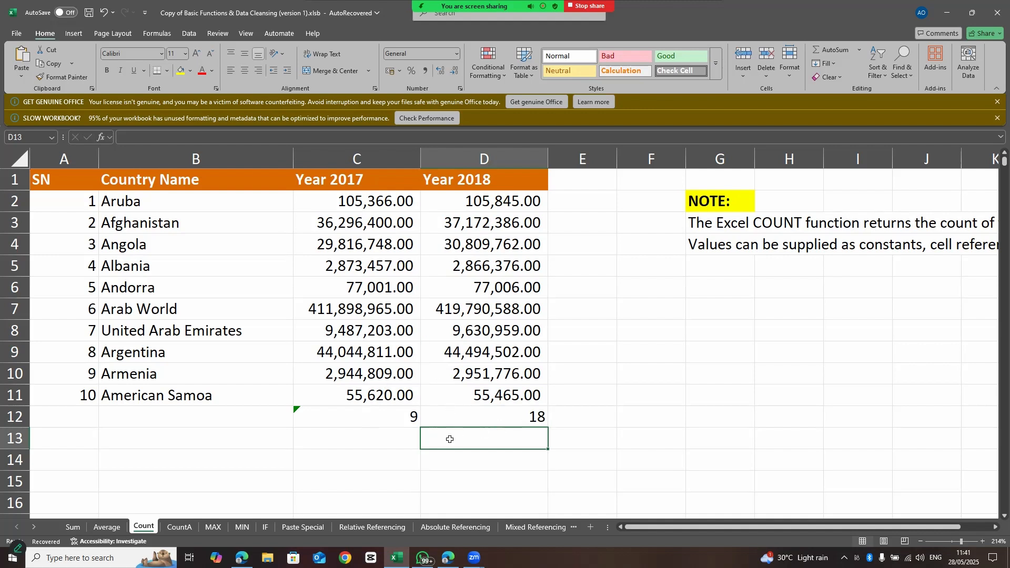
Step: On the CountA sheet, enter =COUNTA(C2:D11) in C12 to count the non-empty cells of both year columns
left_click(179, 528)
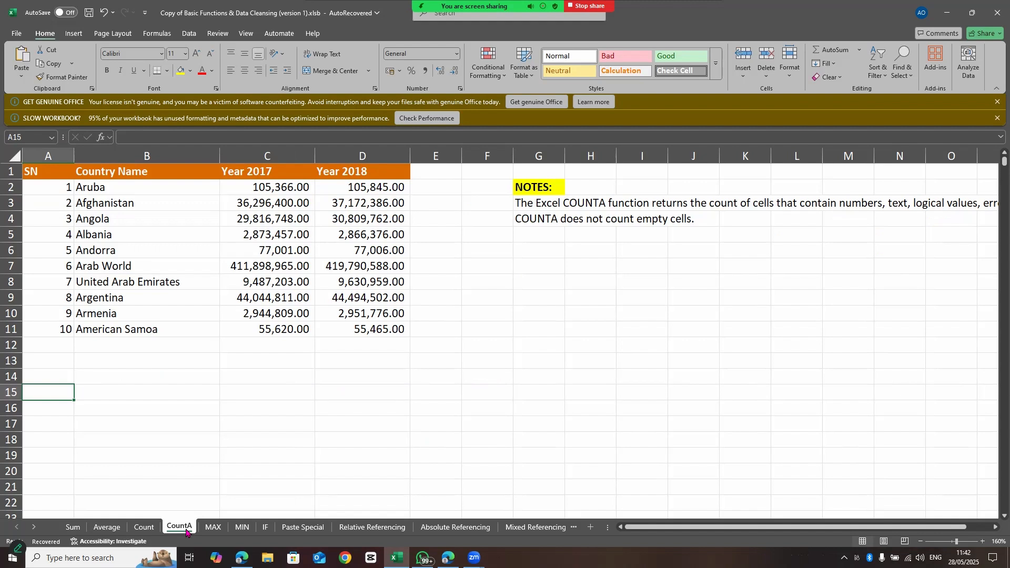
left_click(245, 348)
type("=")
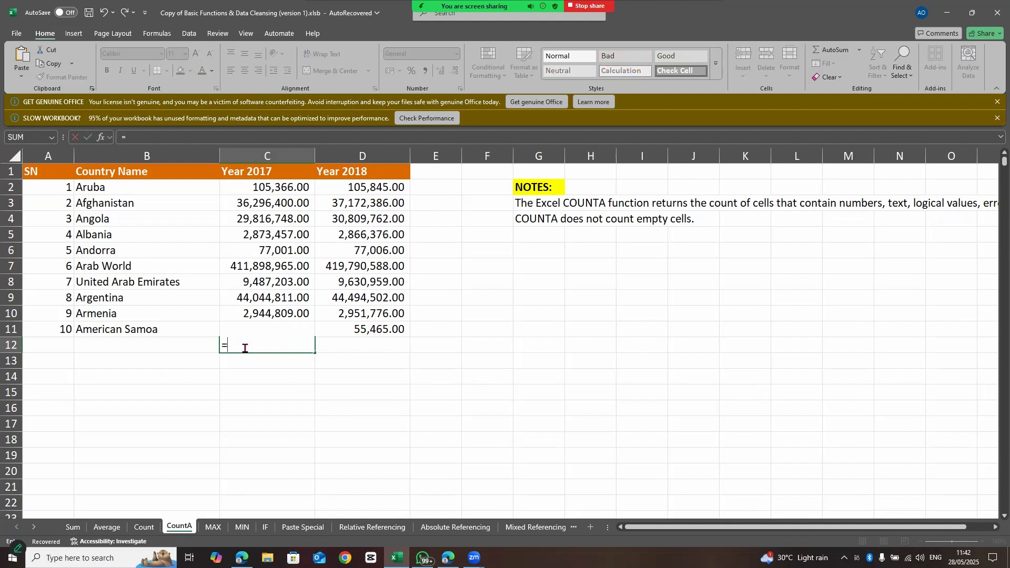
type("cou")
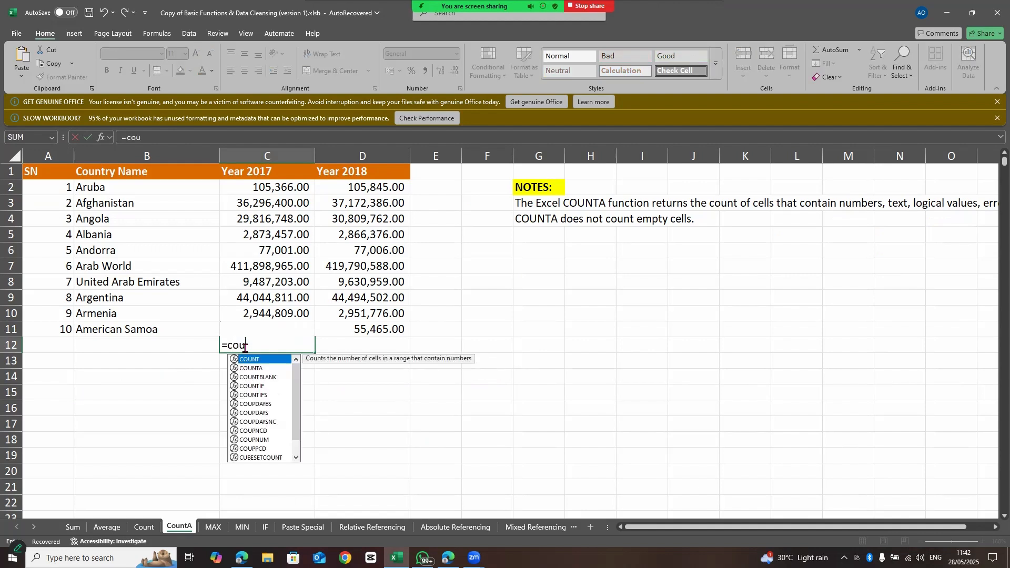
double_click(258, 369)
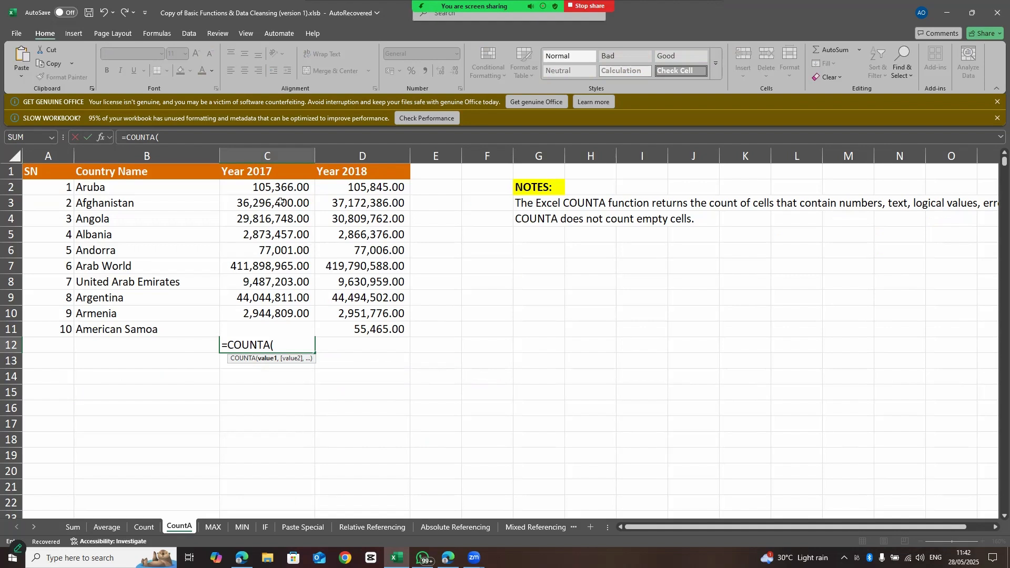
left_click_drag(271, 187, 364, 330)
type(")")
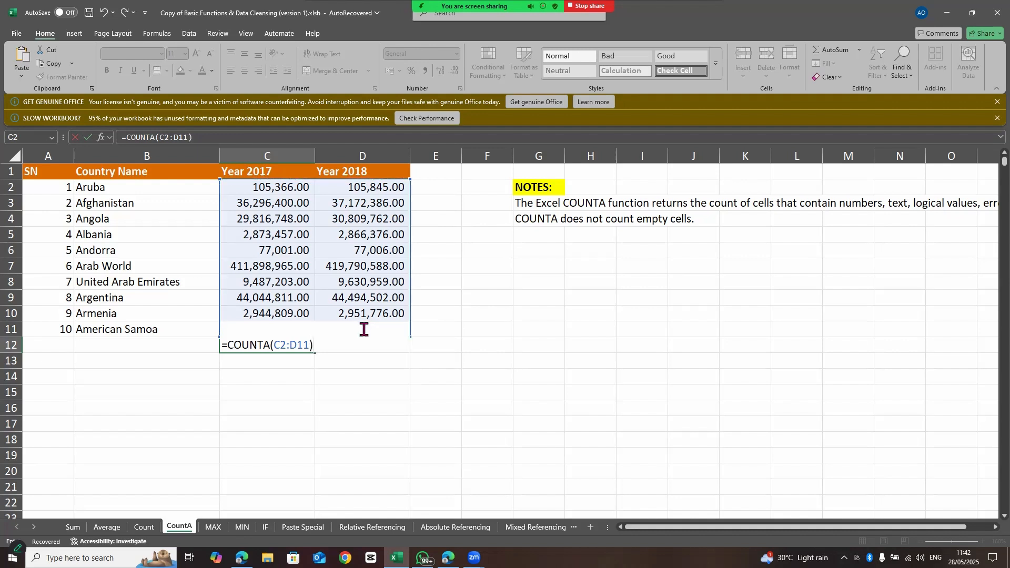
key("Return")
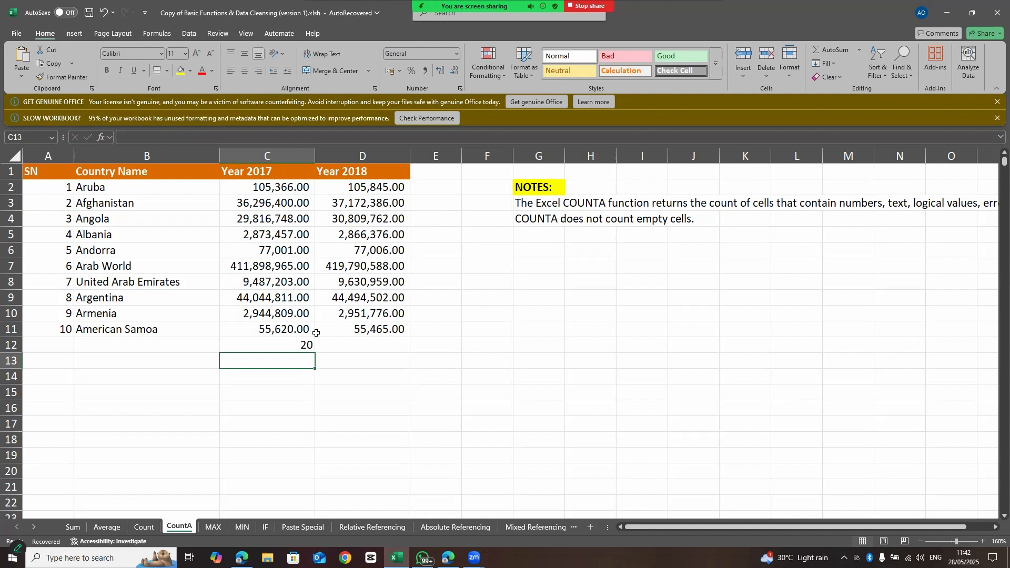
Step: Enter =COUNTA(A2:D11) in B13 to count the non-empty cells of all four table columns, and return to the Count sheet
left_click(179, 365)
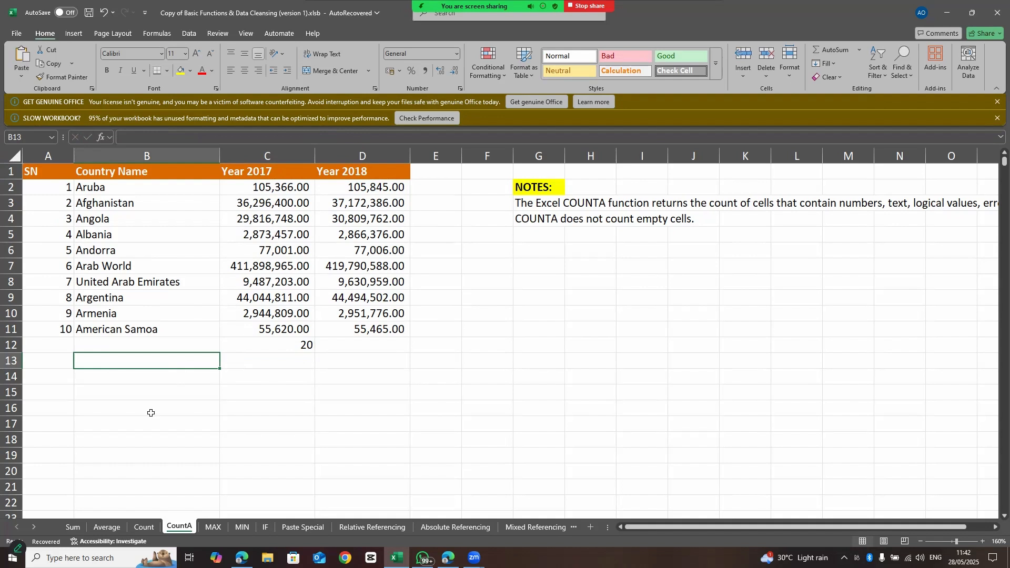
type("=count")
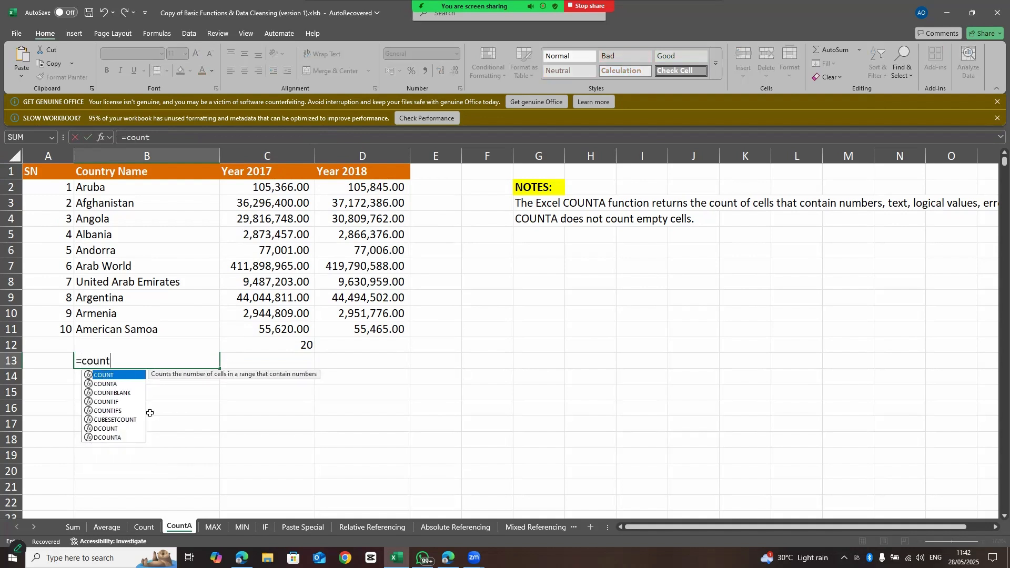
left_click(105, 384)
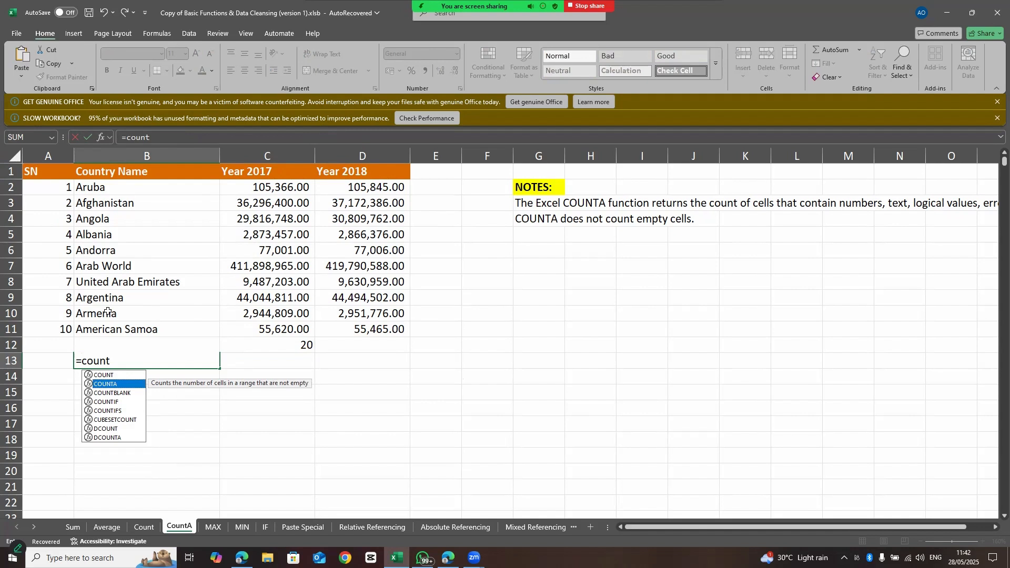
double_click(118, 386)
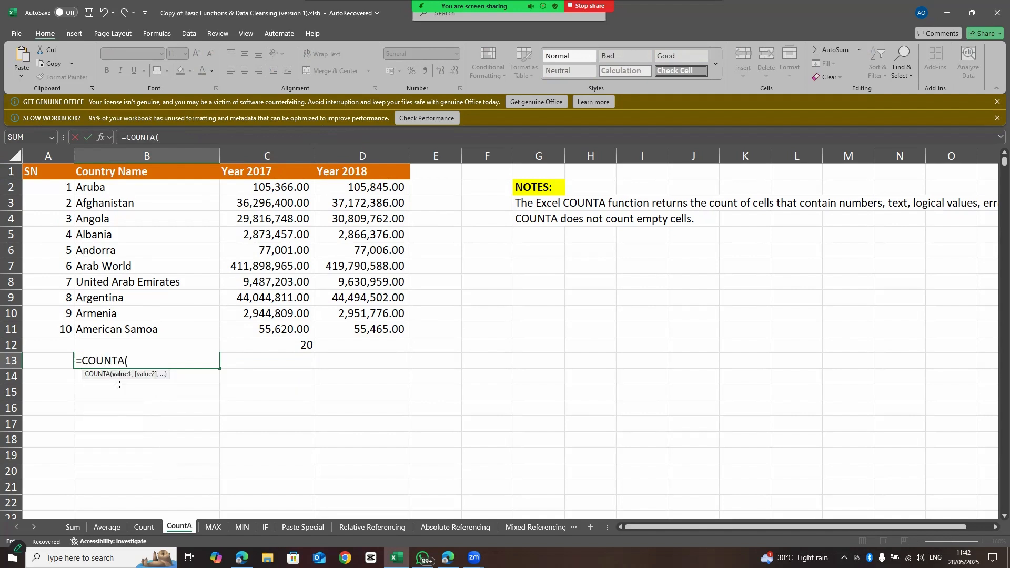
left_click_drag(50, 190, 348, 326)
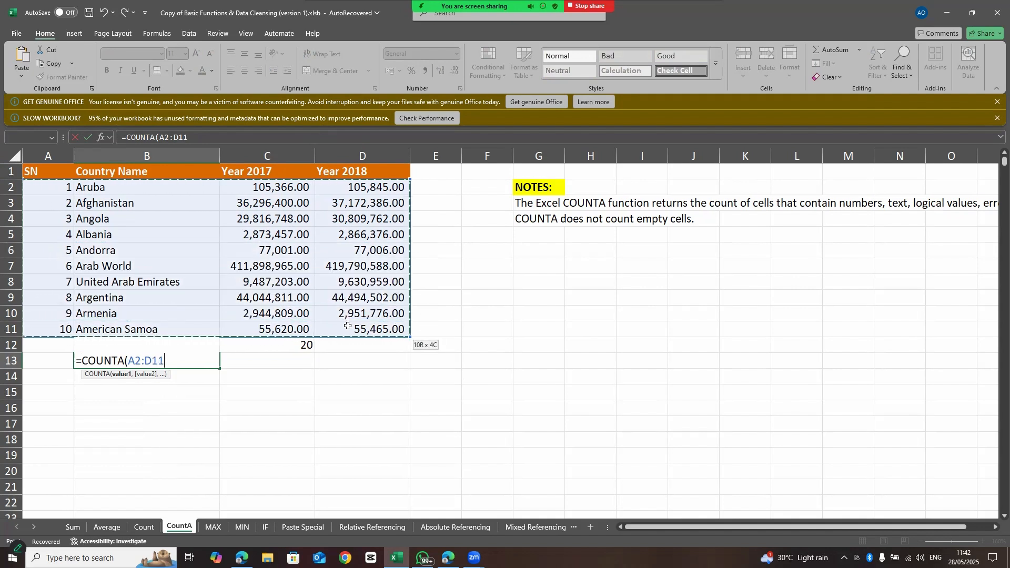
left_click_drag(348, 326, 347, 326)
type(")")
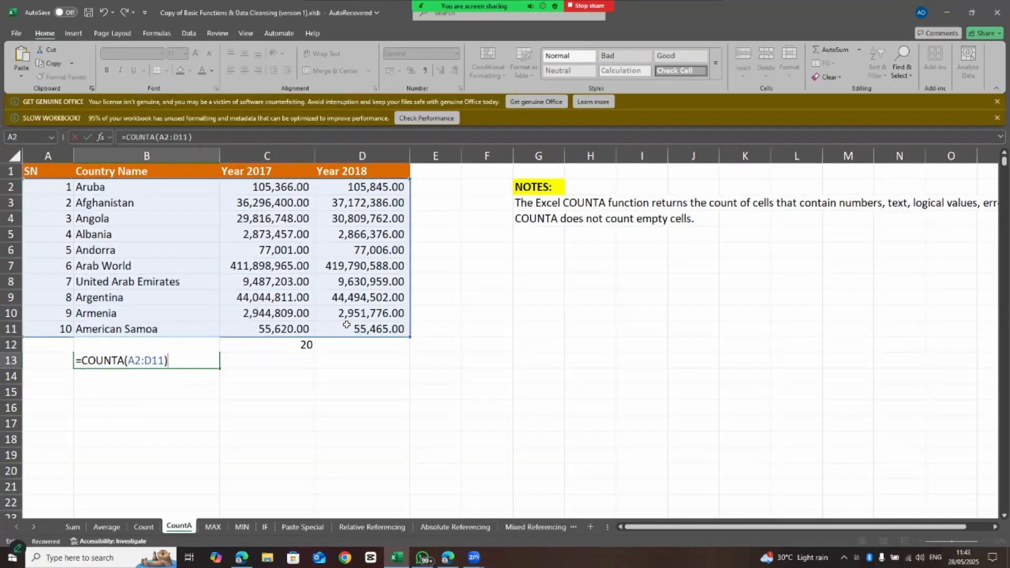
key("Return")
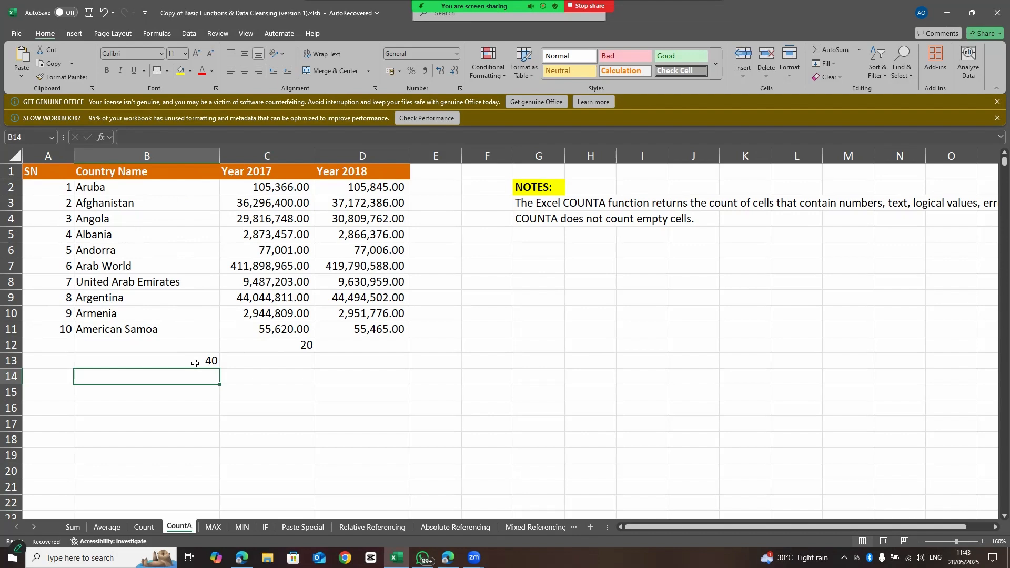
left_click(143, 527)
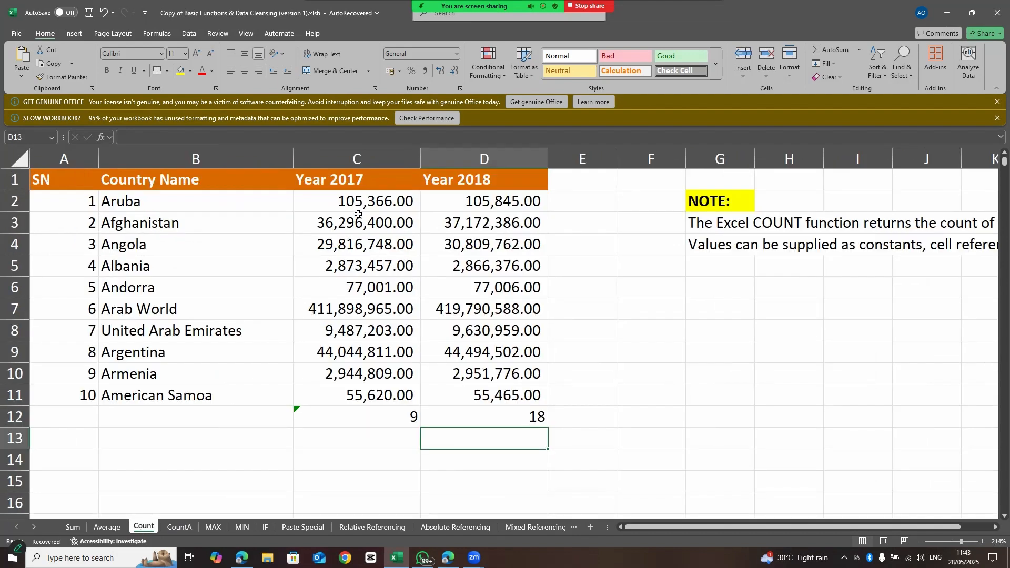
left_click(180, 528)
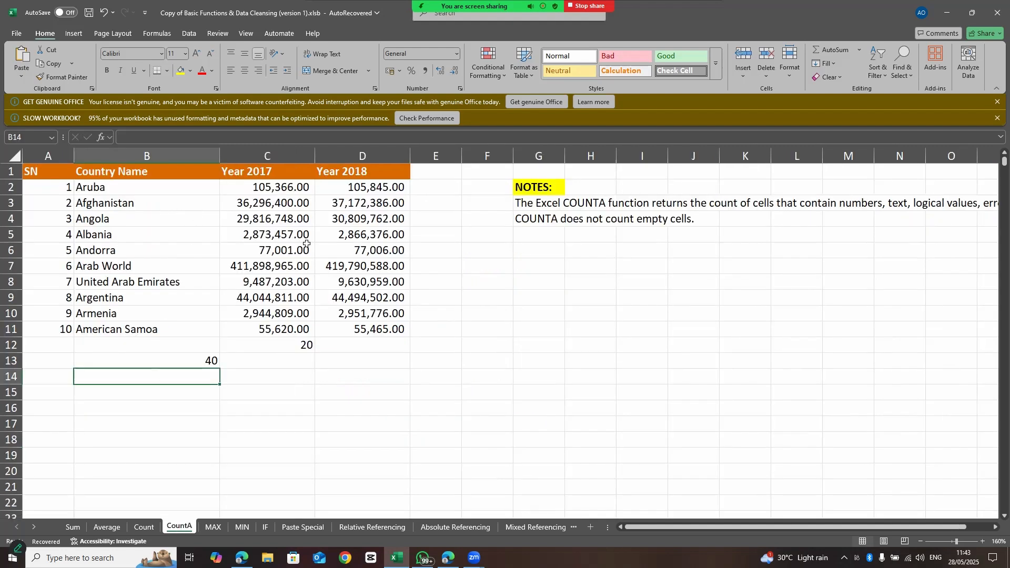
left_click(73, 528)
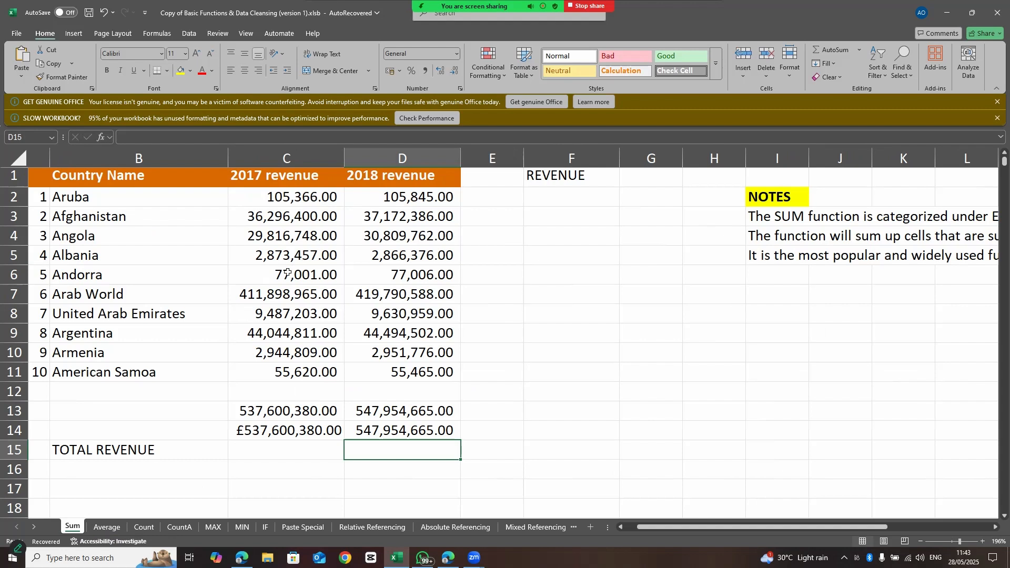
Step: On the MAX sheet, enter =MAX(C2:C12) in D15 to find the highest Year 2017 value
left_click(214, 529)
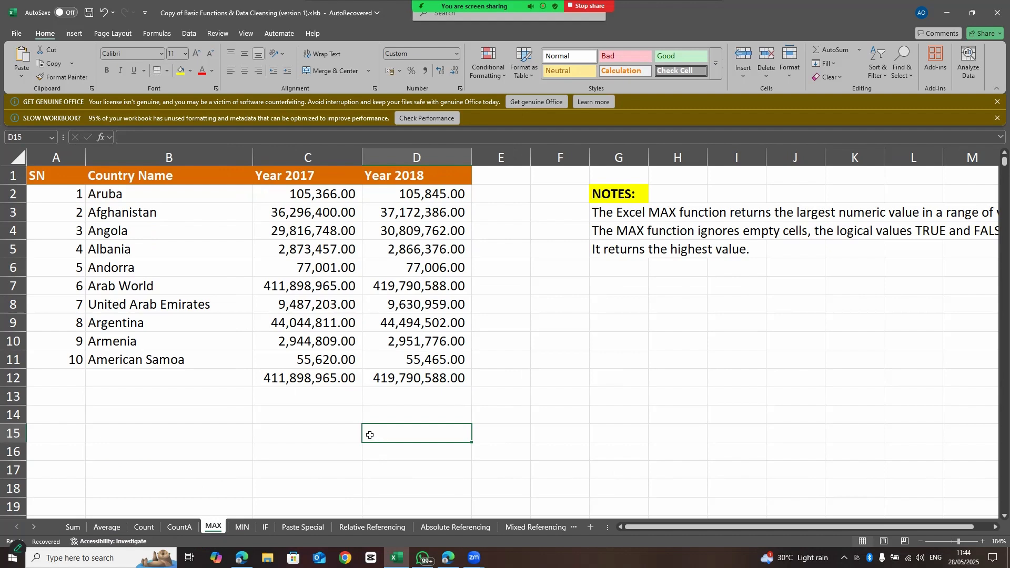
type("=")
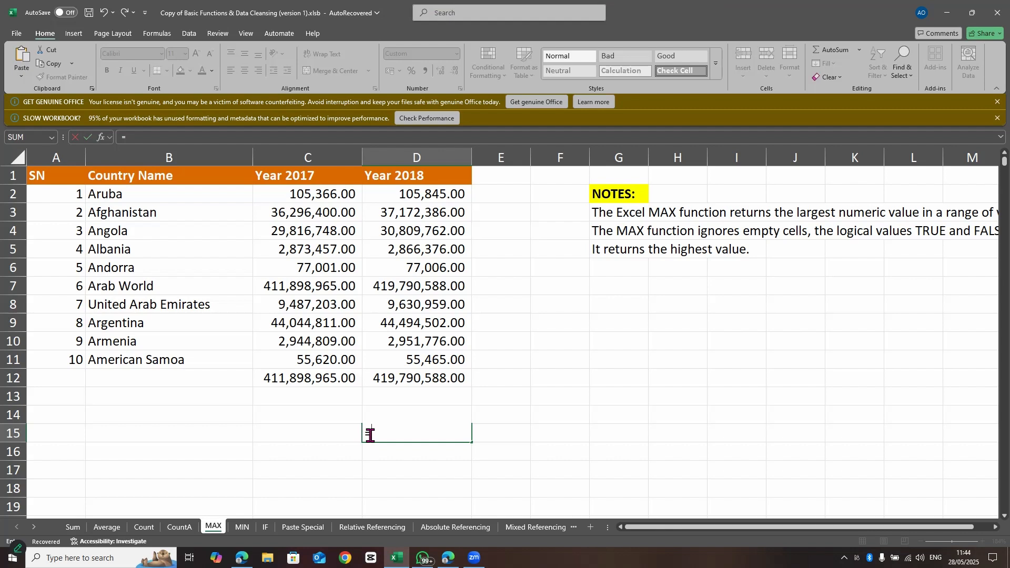
type("max")
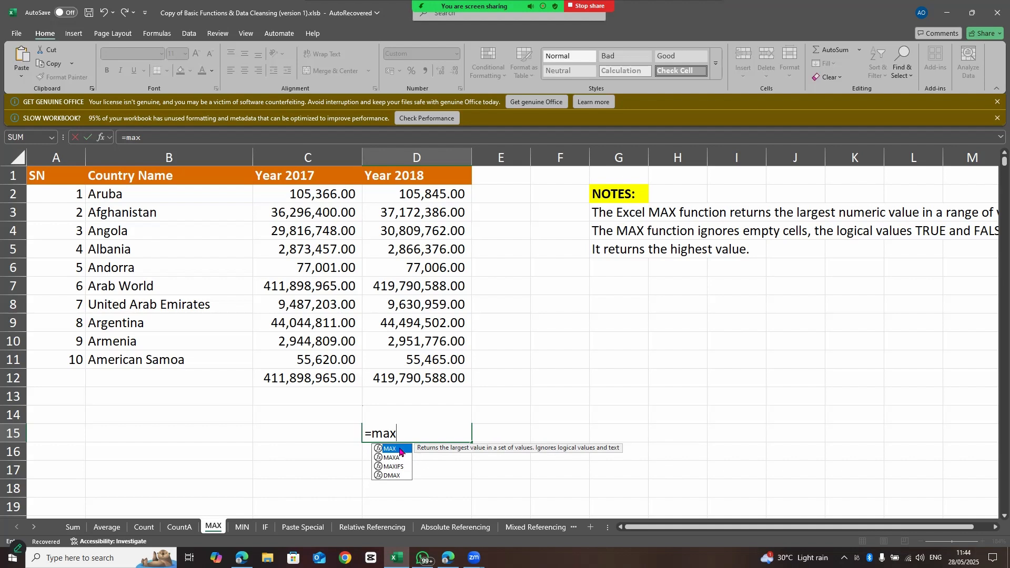
double_click(400, 450)
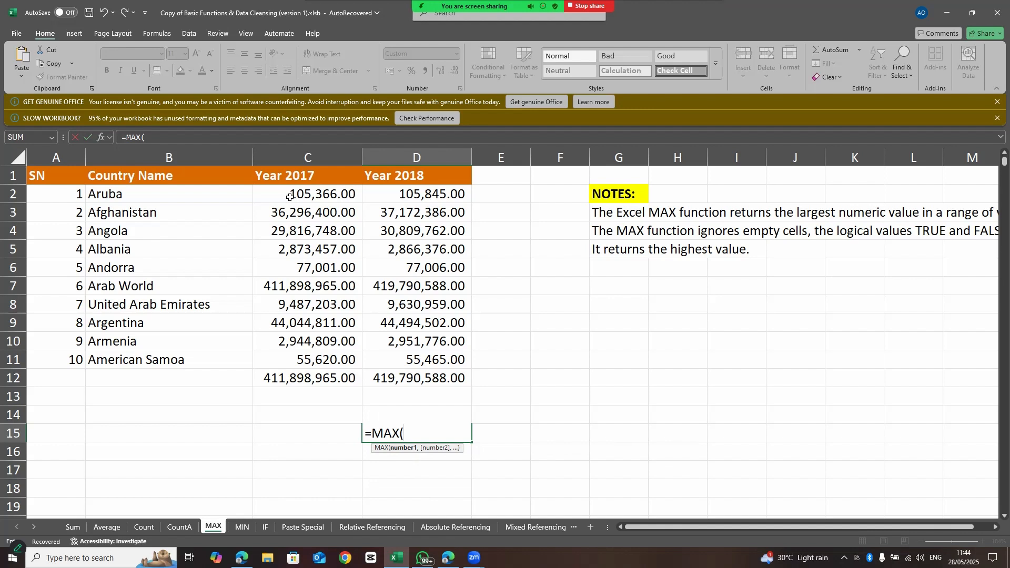
left_click_drag(284, 202, 279, 379)
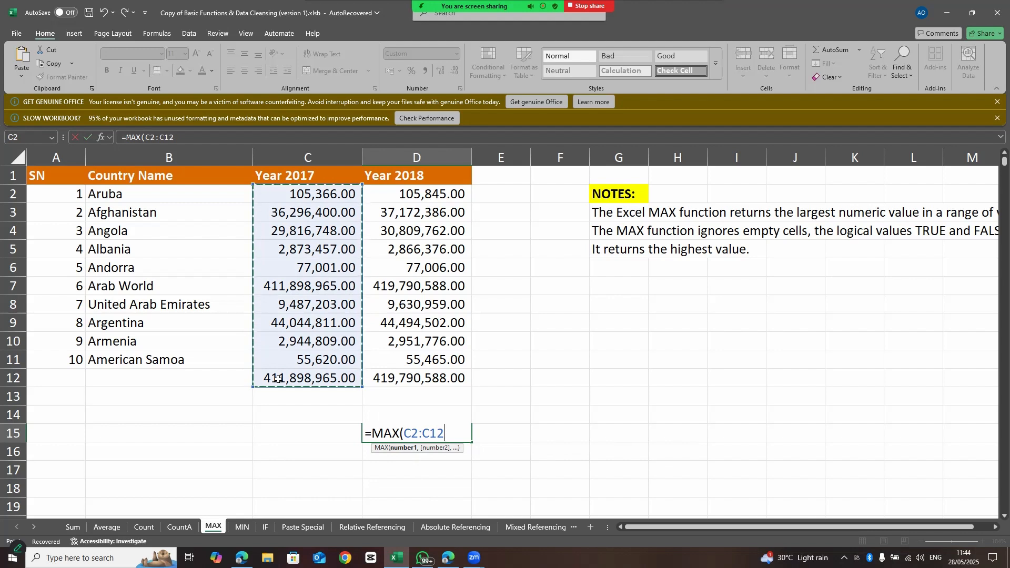
type(")")
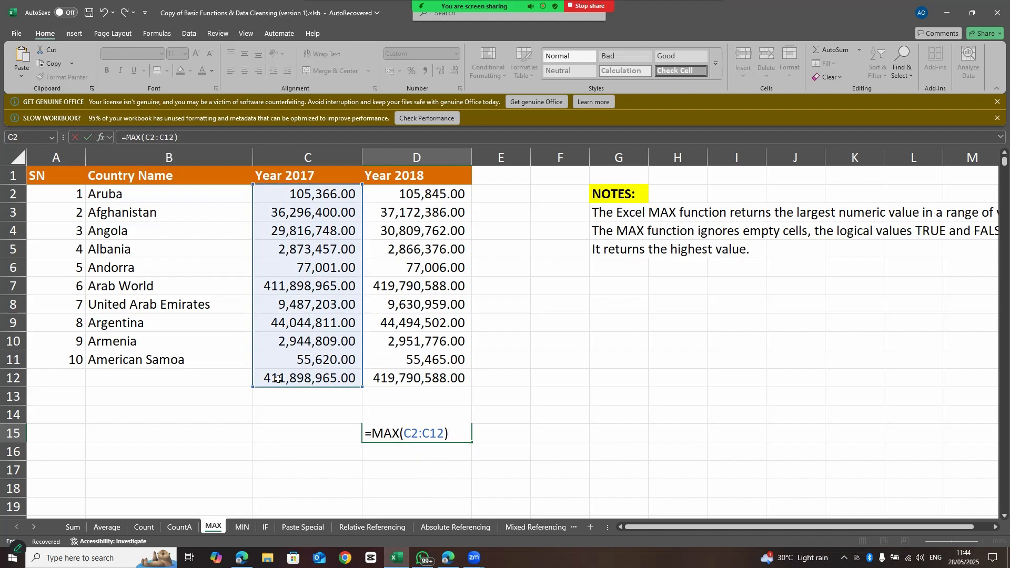
key("Return")
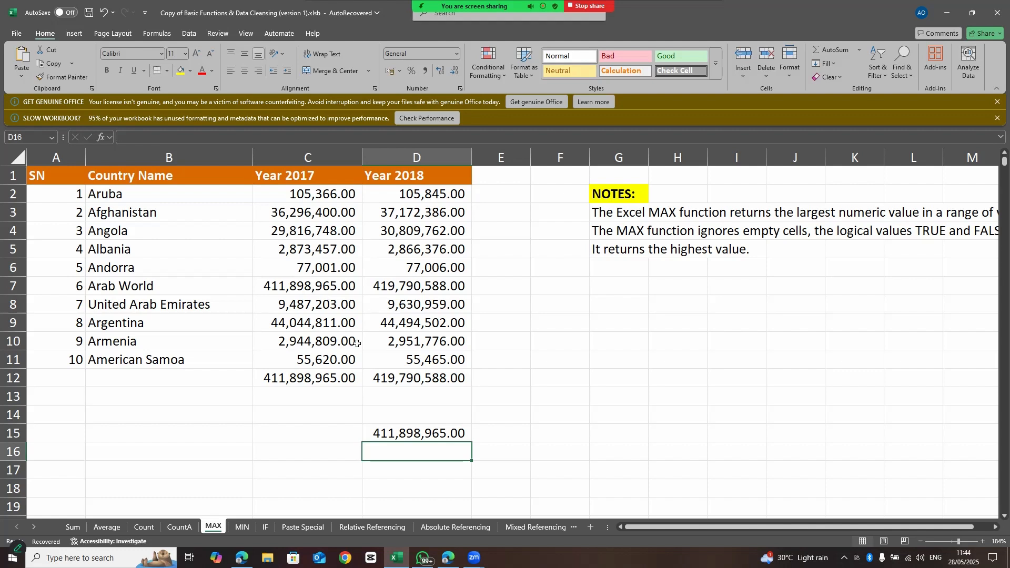
Step: Edit the formula in D15 to =MAX(D2:D12) so it finds the highest Year 2018 value
left_click(402, 434)
key("F2")
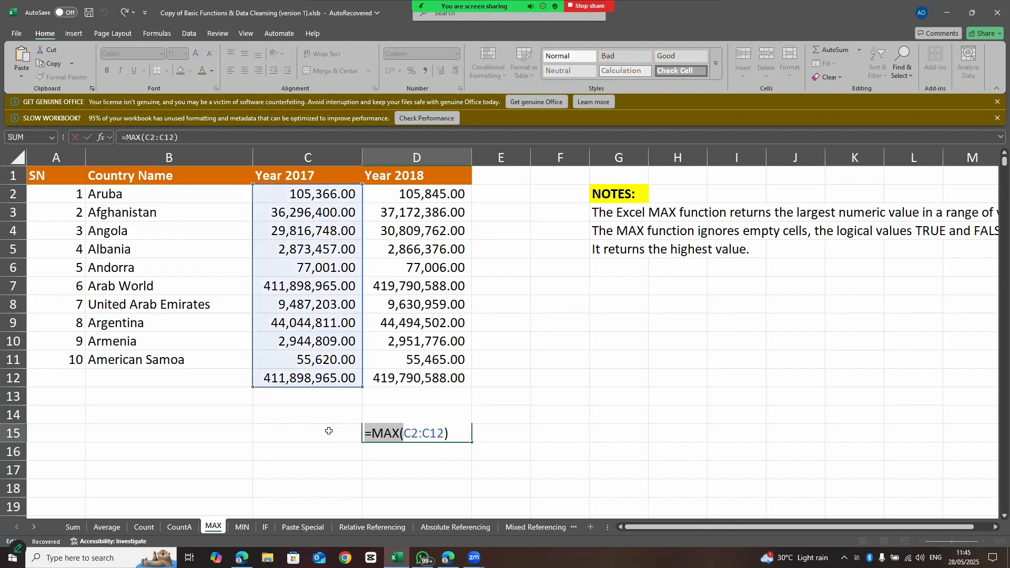
left_click(444, 433)
key("BackSpace")
key("BackSpace")
key("BackSpace")
key("BackSpace")
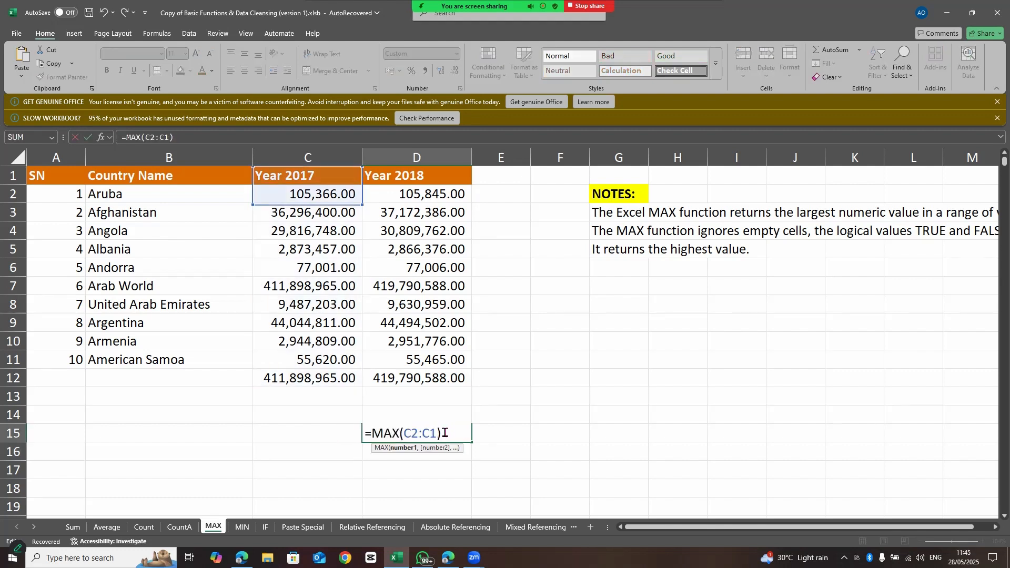
key("BackSpace")
key("BackSpace")
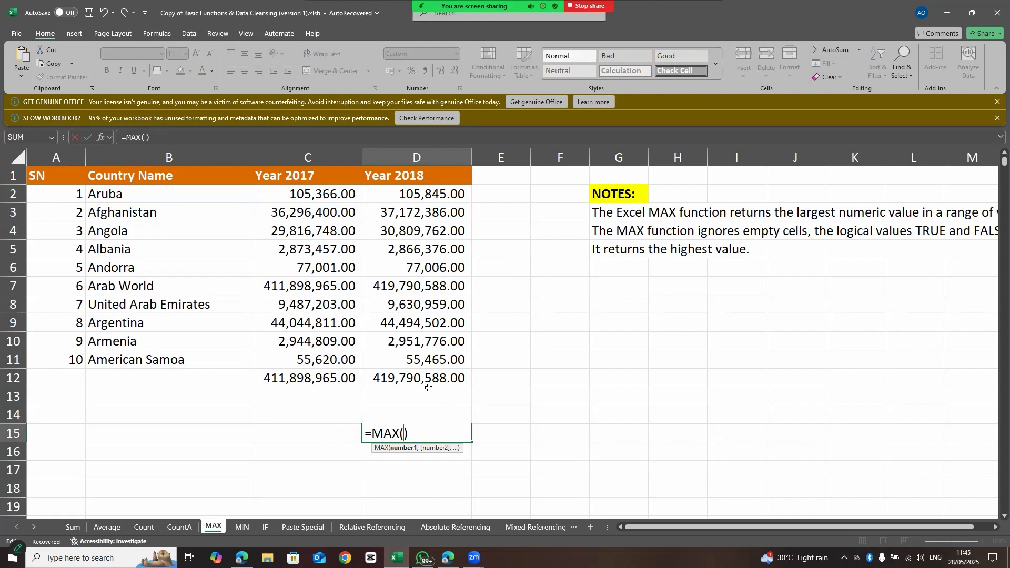
type("d2")
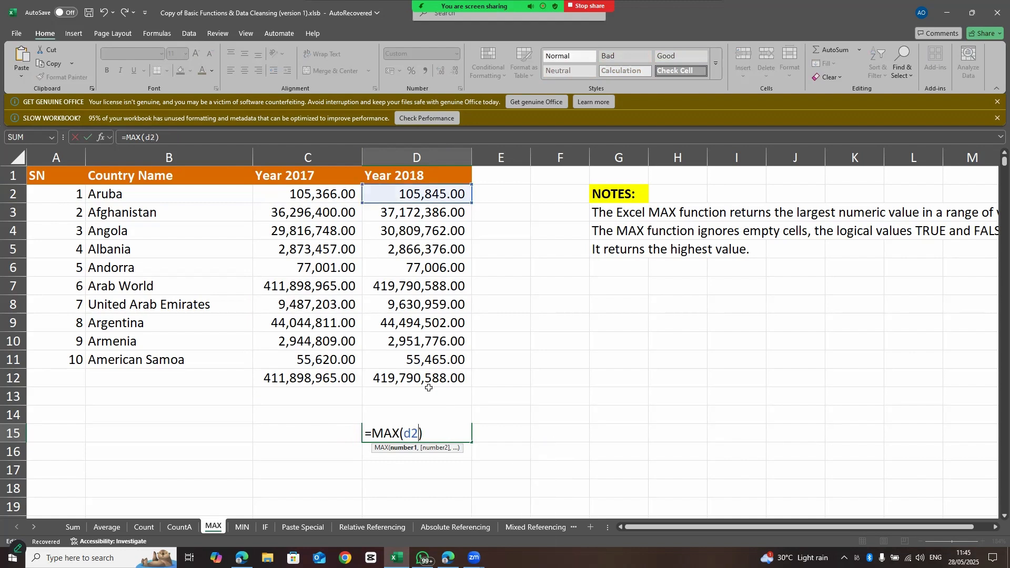
type(":")
type("d12")
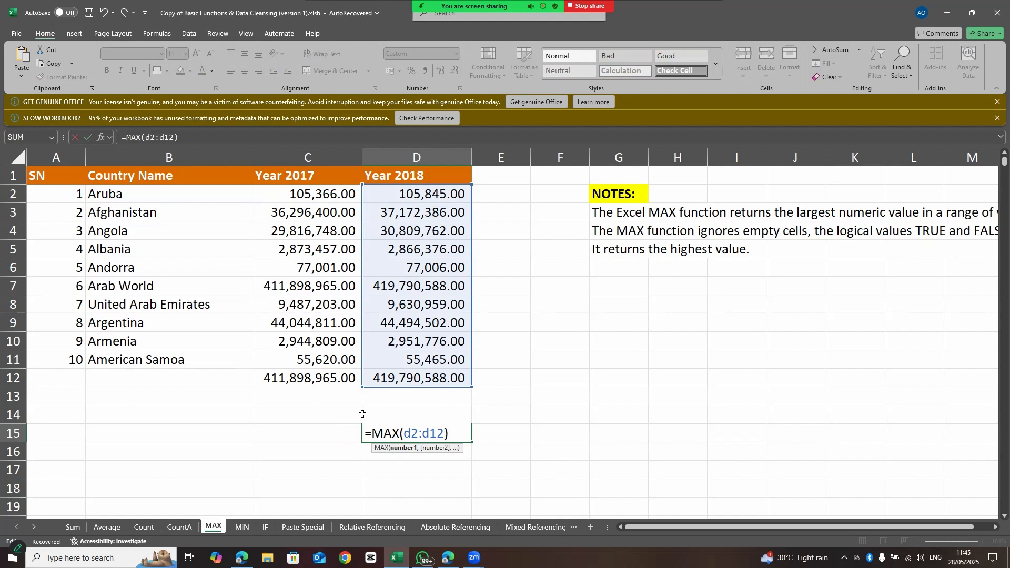
left_click(452, 431)
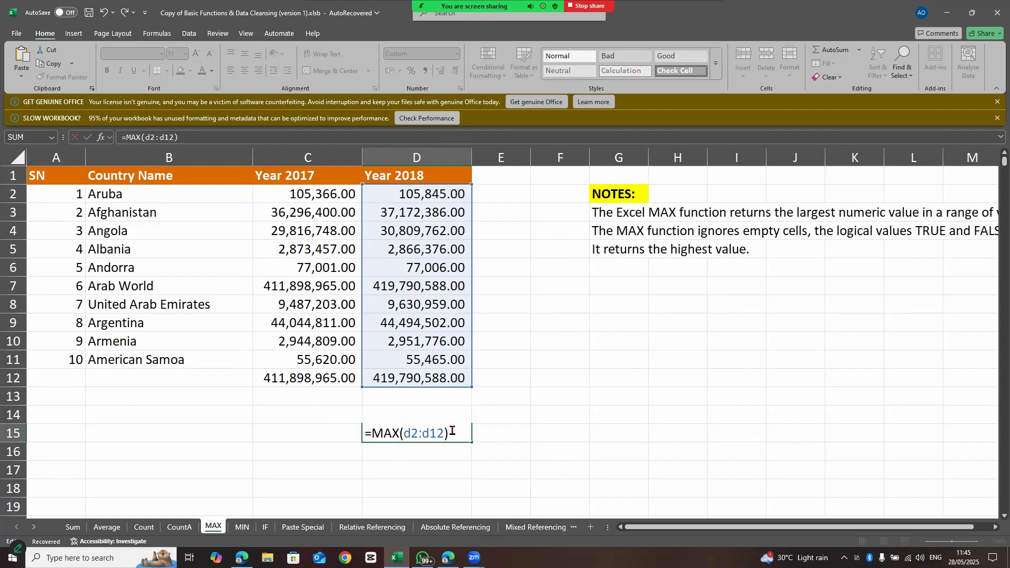
key("Return")
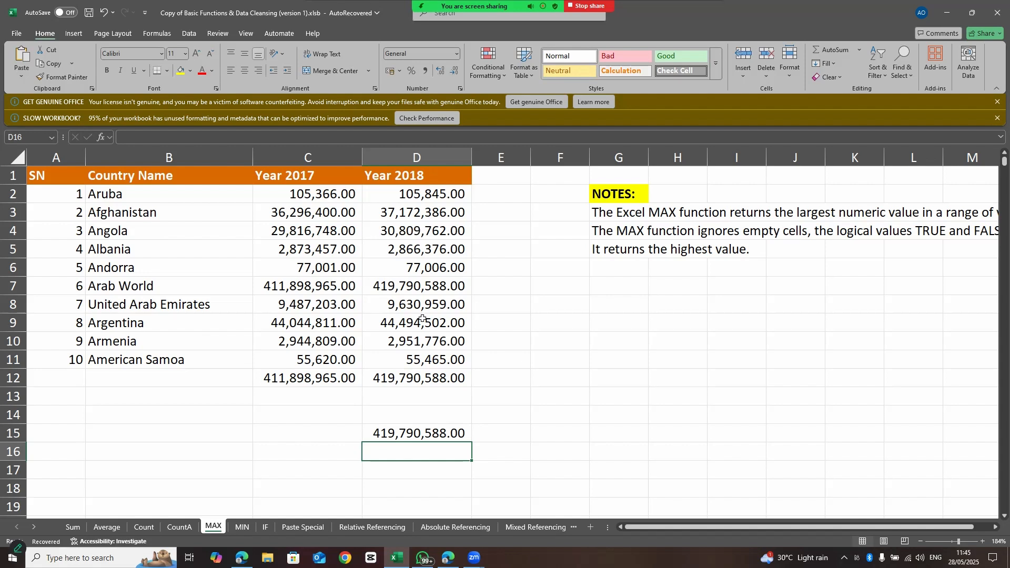
Step: On the MIN sheet, enter =MIN(C2:C12) in C14 to find the lowest Year 2017 value
left_click(243, 527)
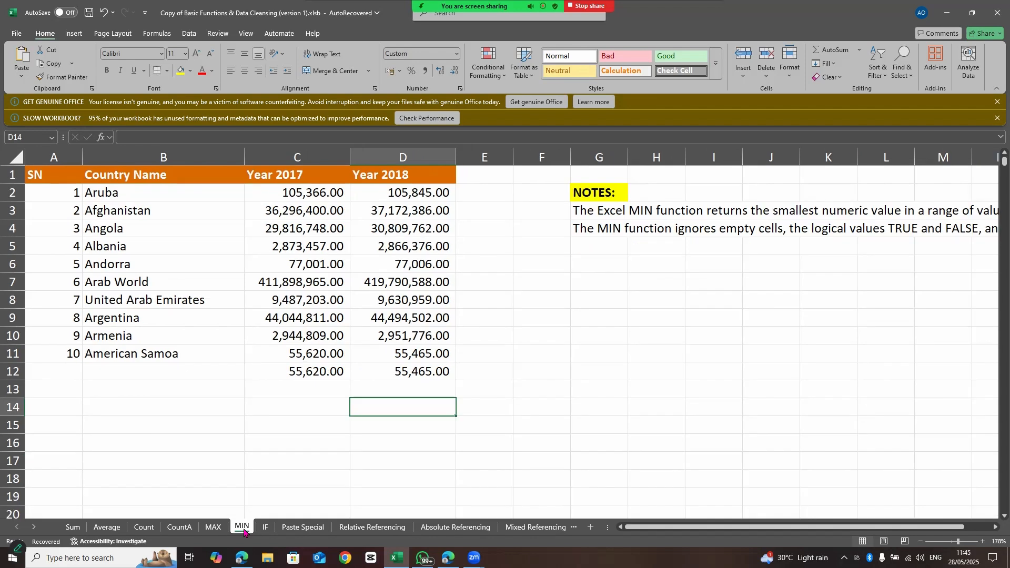
left_click(273, 409)
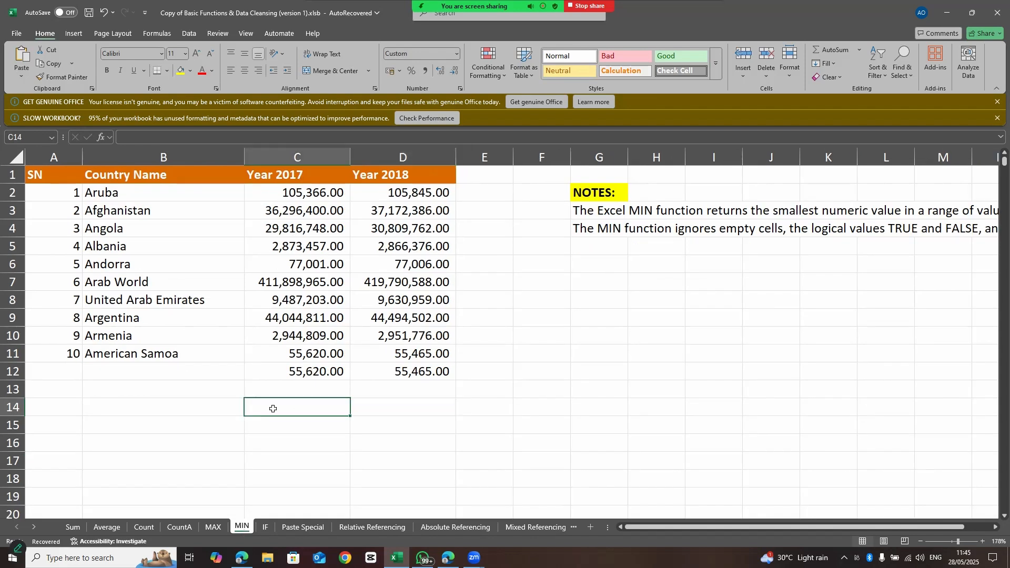
type("=min")
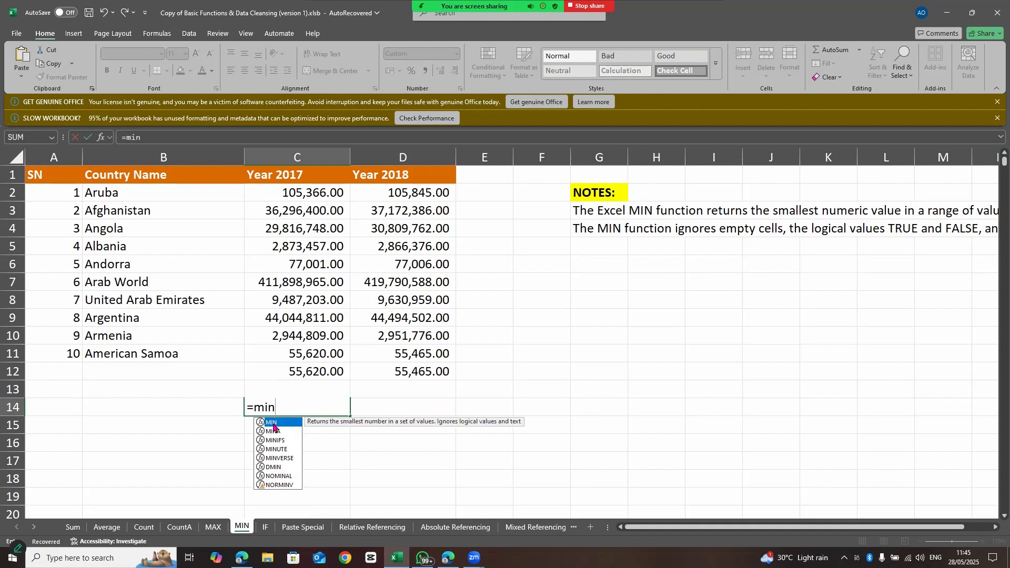
double_click(273, 424)
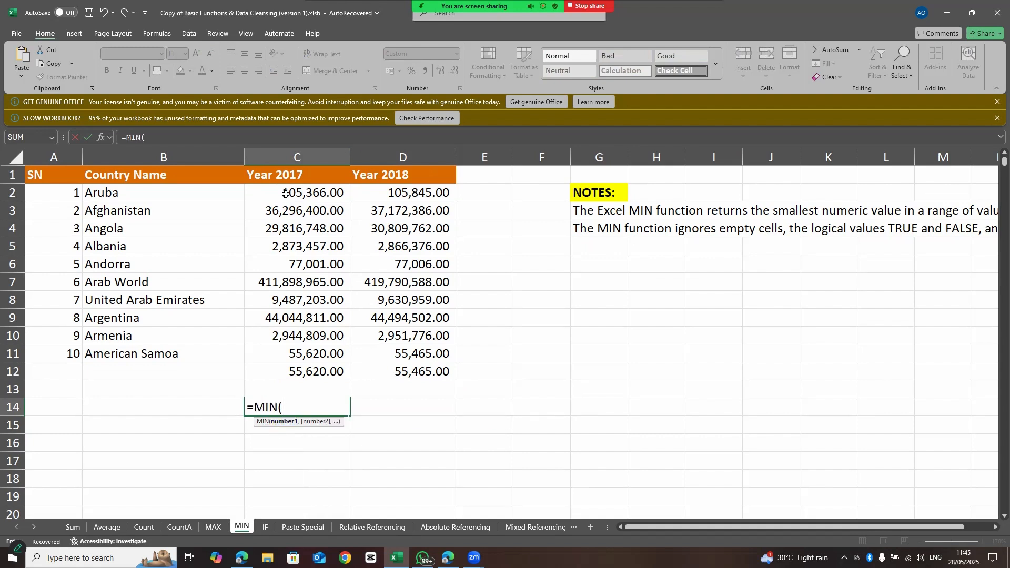
left_click_drag(285, 194, 285, 370)
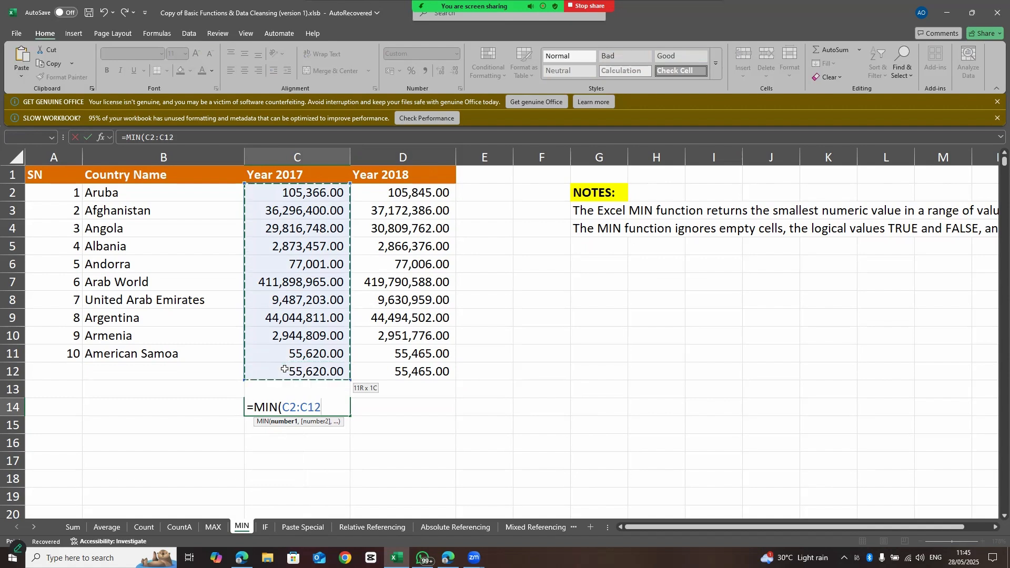
type(")")
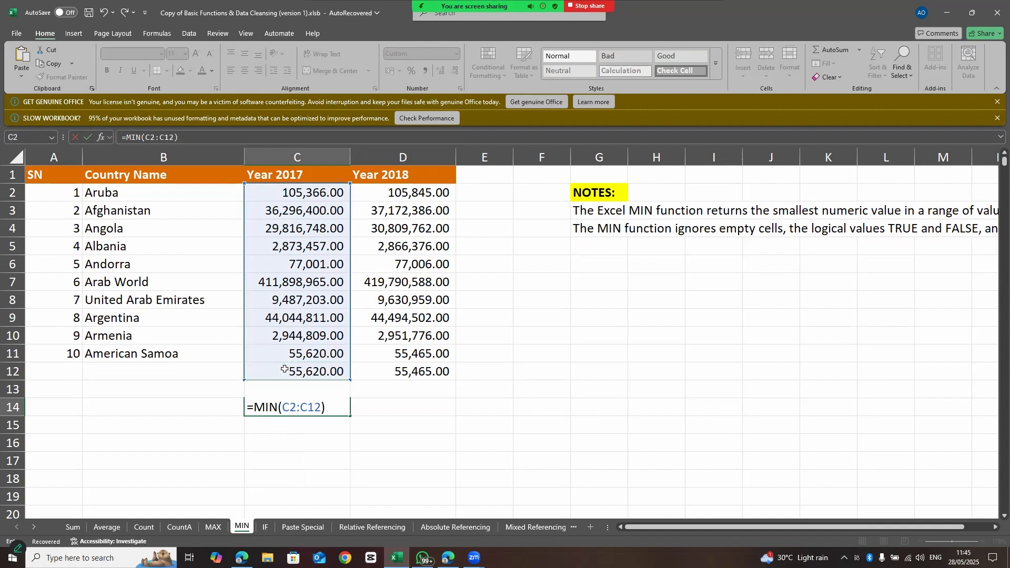
key("Return")
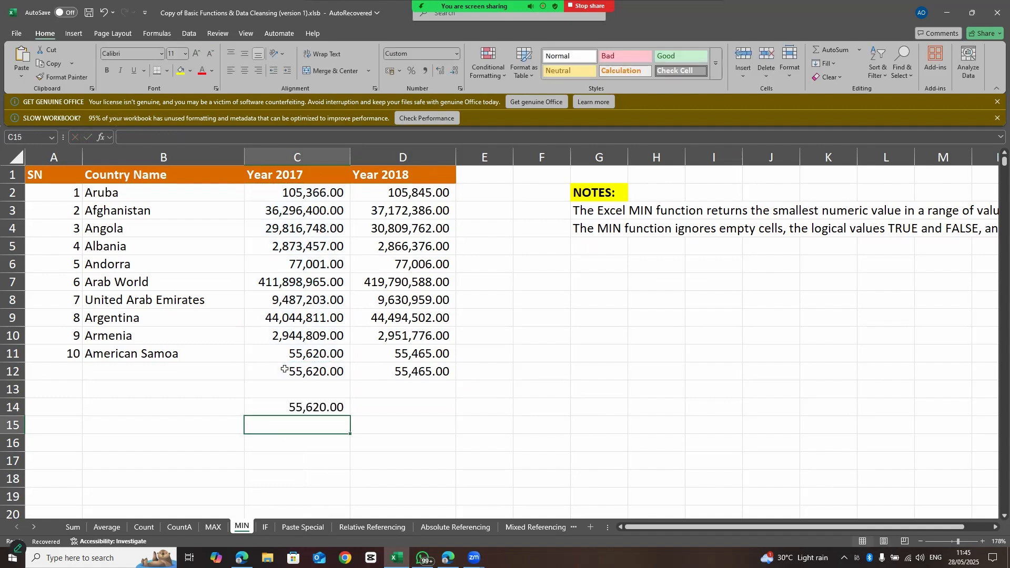
Step: Enter =MIN(D2:D12) in D14 to find the lowest Year 2018 value
left_click(401, 409)
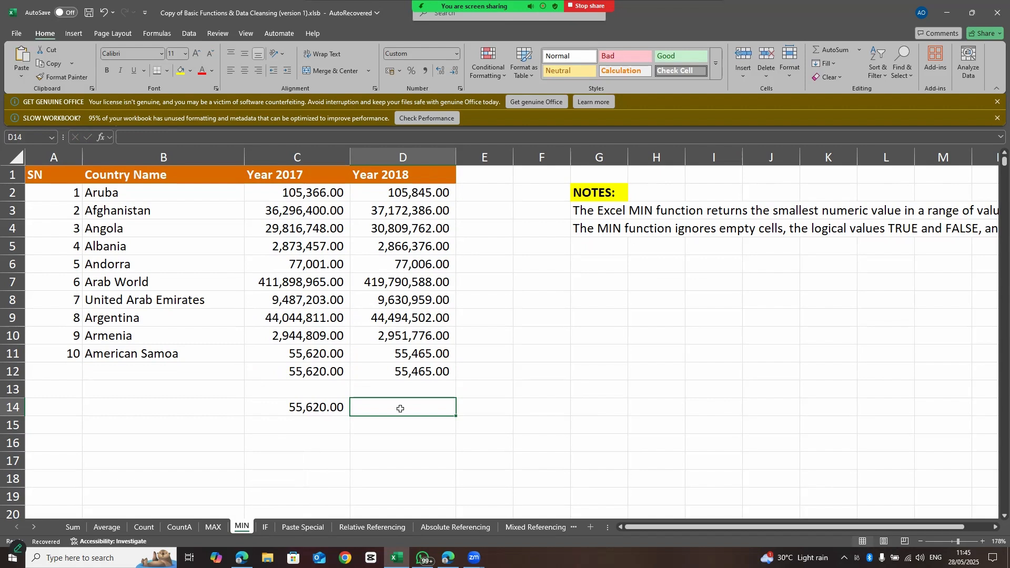
type("=min")
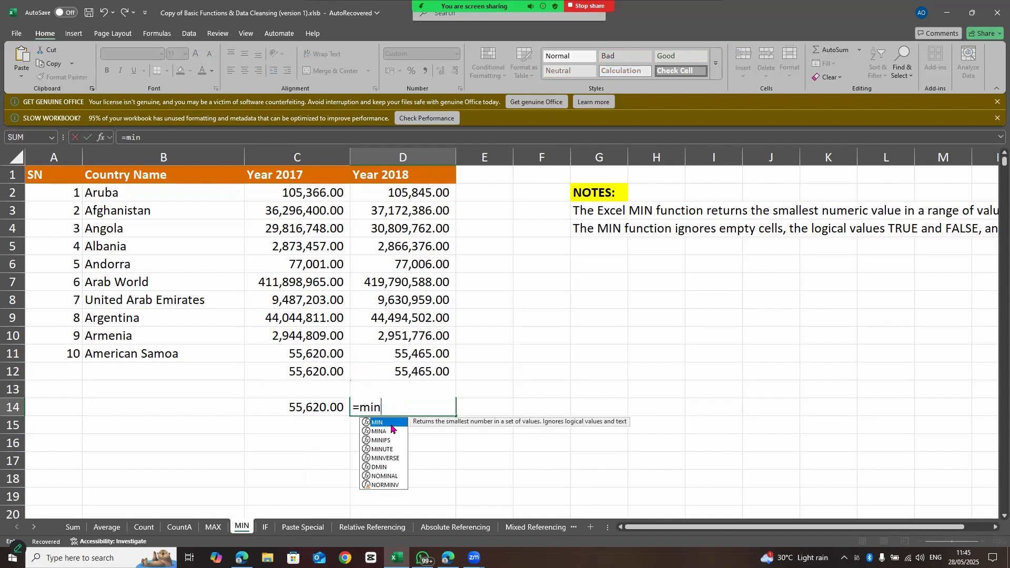
double_click(392, 424)
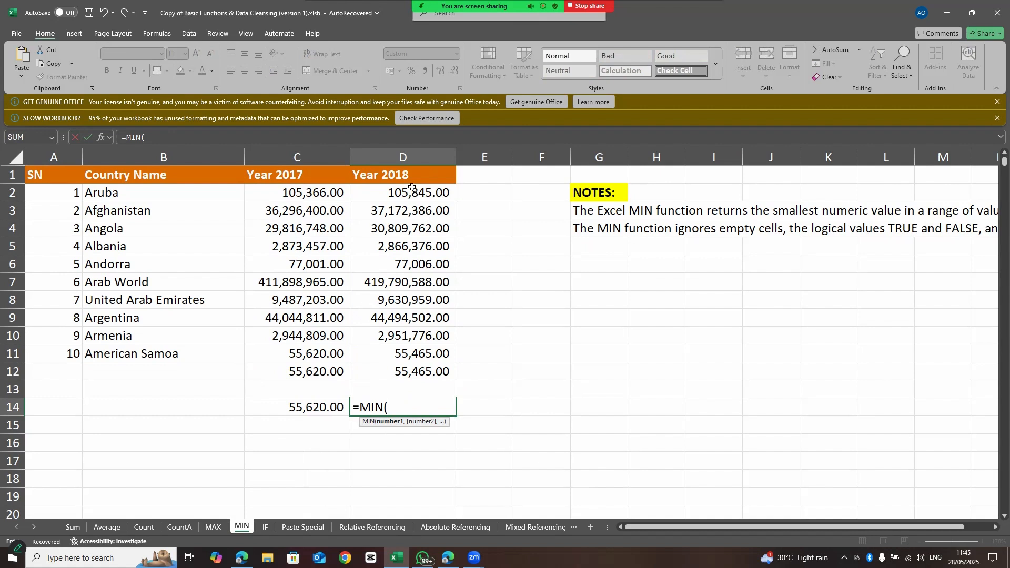
left_click_drag(411, 193, 410, 371)
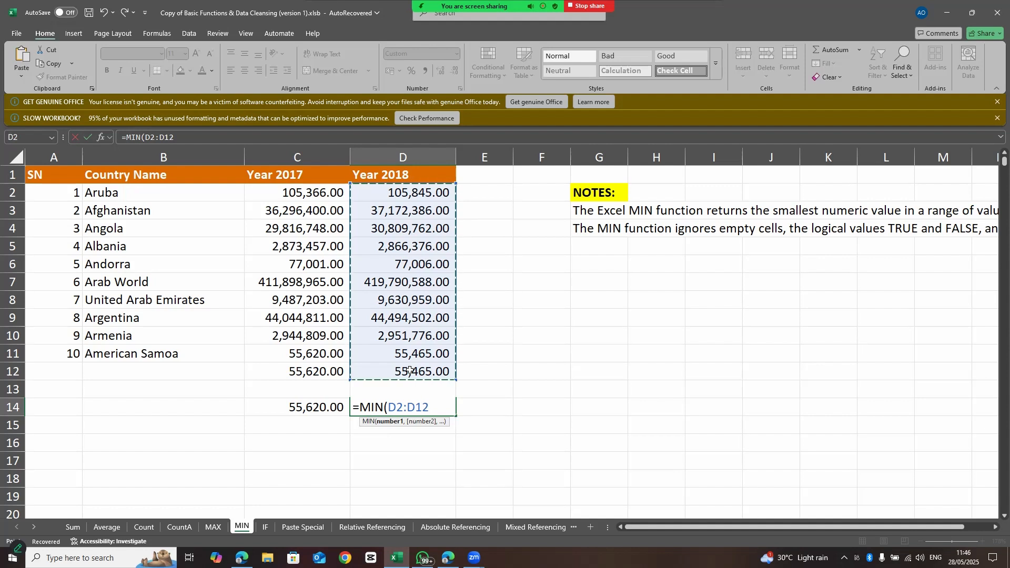
type(")")
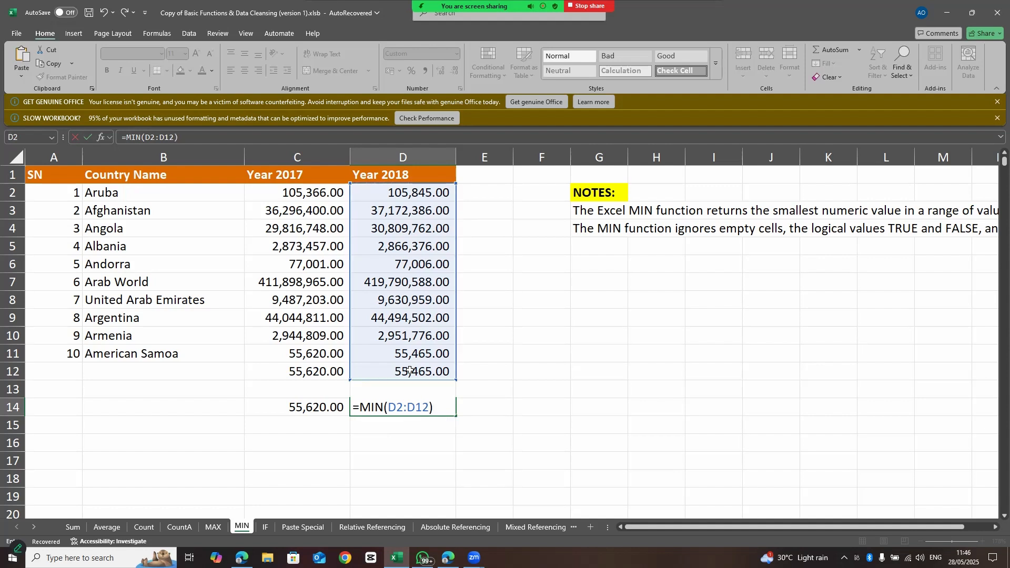
key("Return")
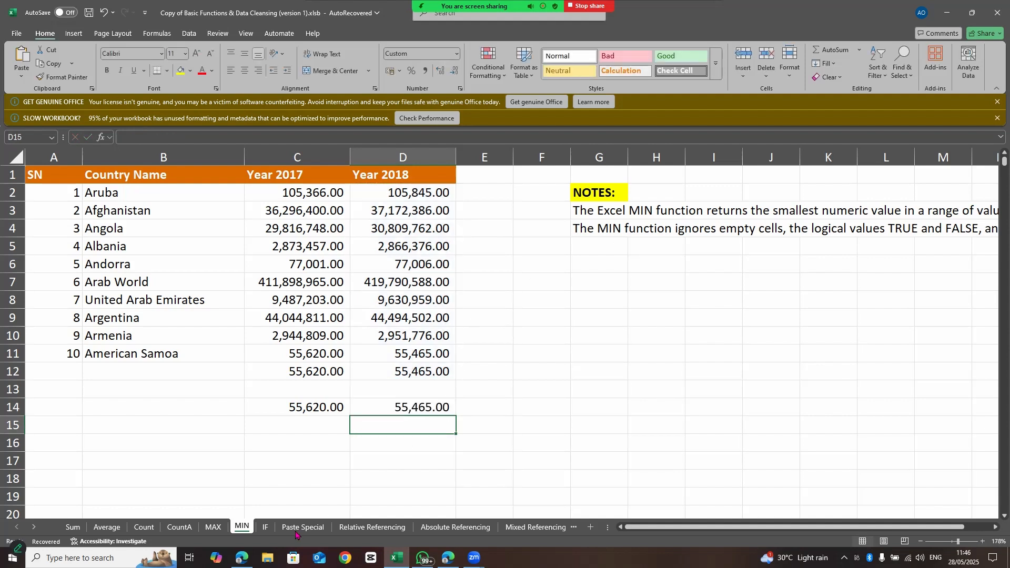
Step: On the IF sheet, begin an IF formula in F2 under 2017 Result with the logical test C2>=30000000
left_click(267, 528)
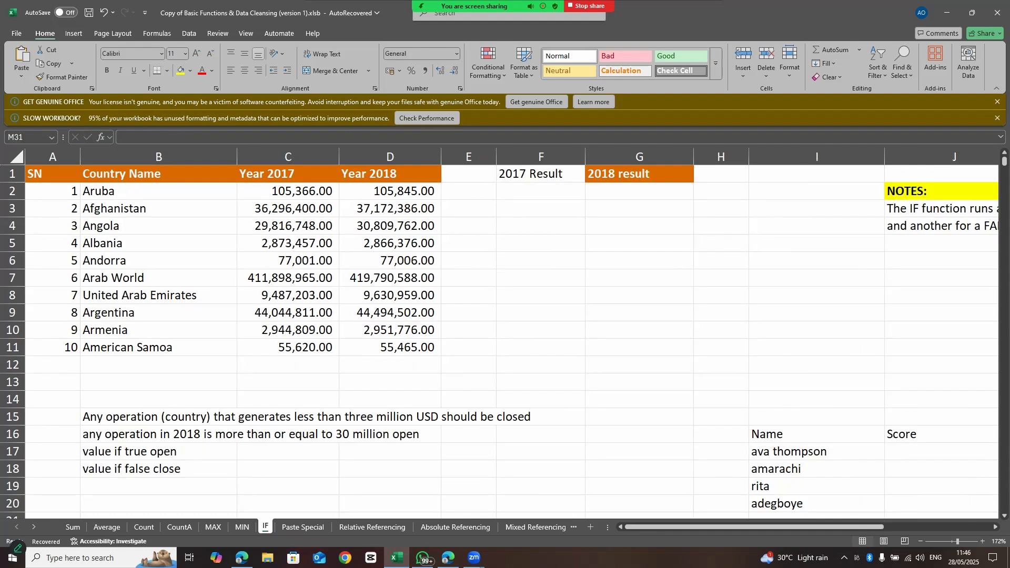
left_click_drag(788, 530, 918, 514)
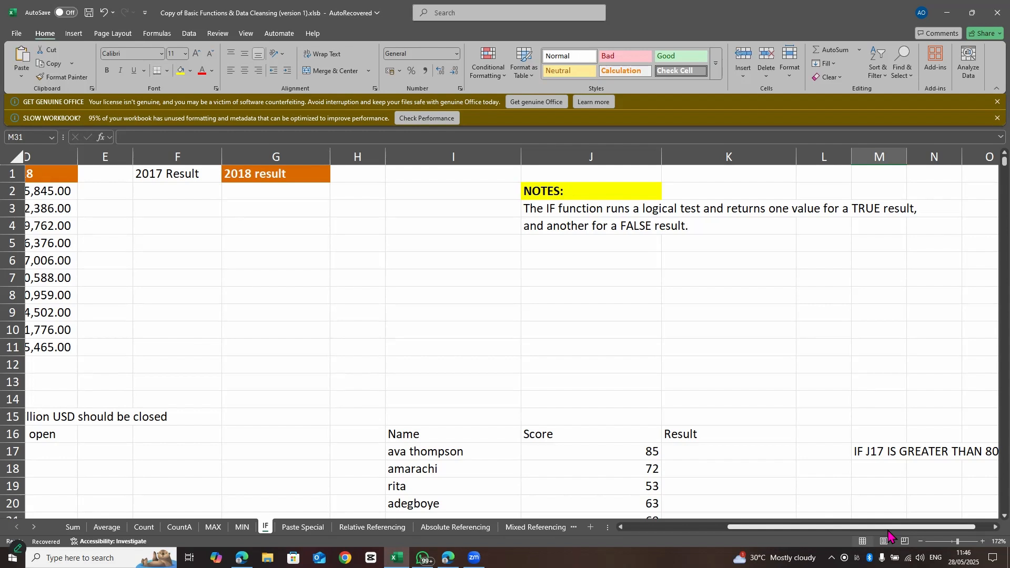
left_click_drag(886, 528, 758, 526)
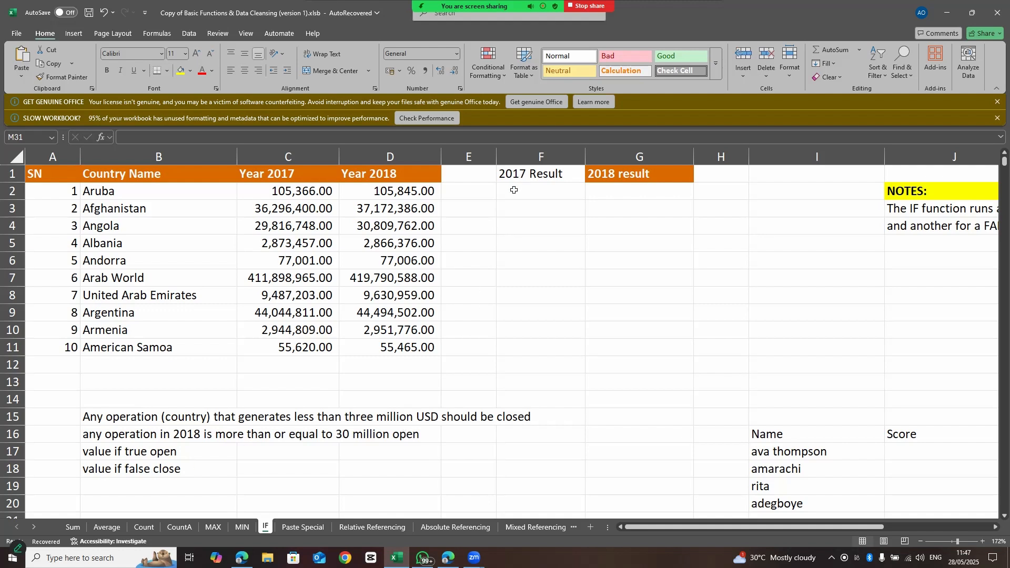
left_click(514, 190)
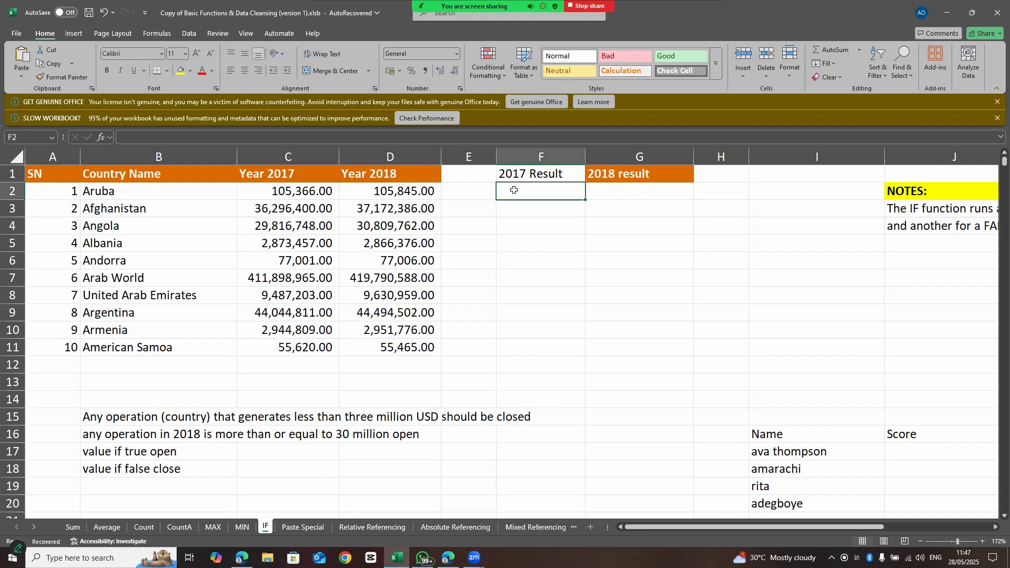
type("=")
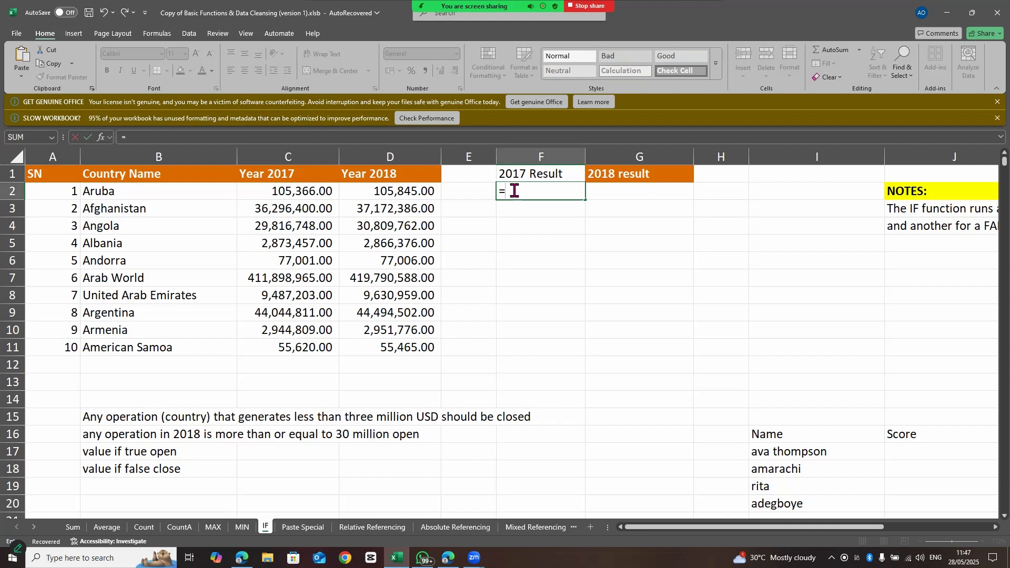
type("if")
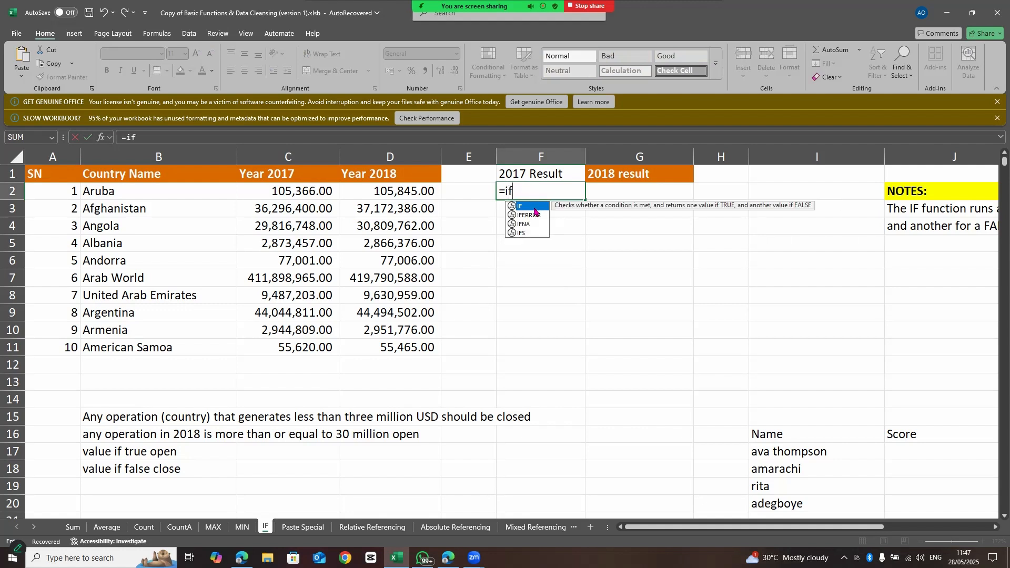
key("Tab")
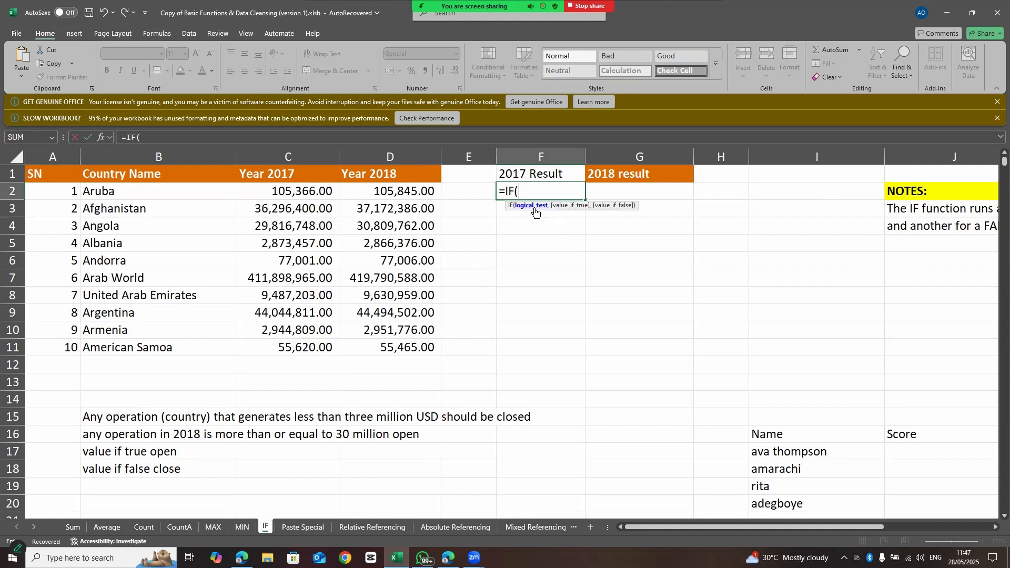
left_click(52, 139)
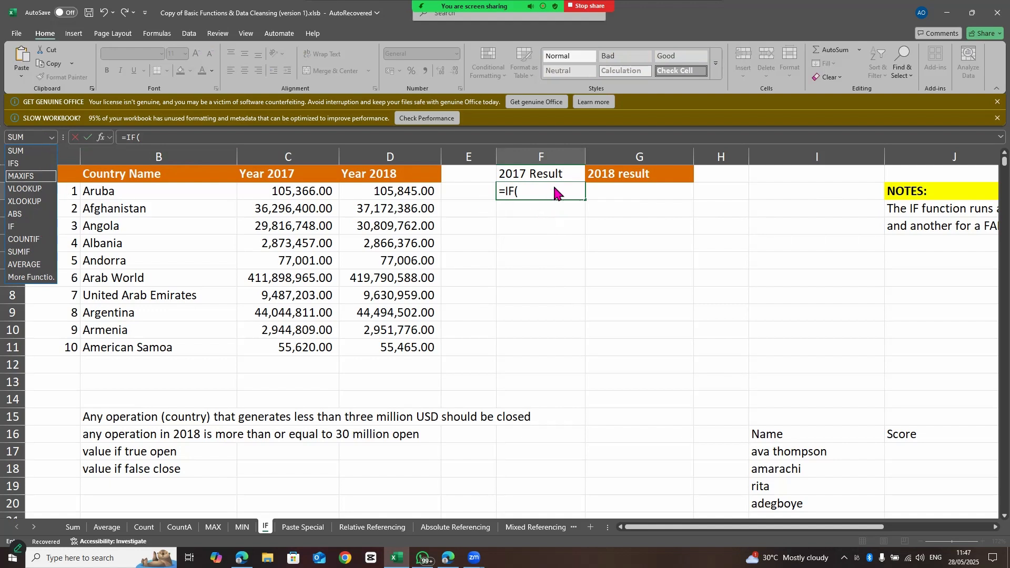
left_click(524, 194)
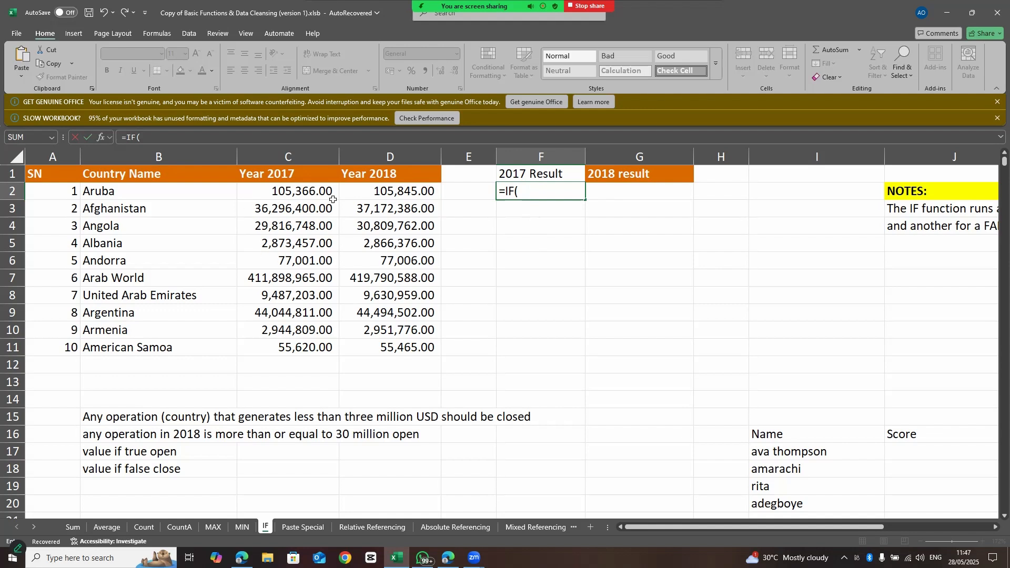
left_click(274, 195)
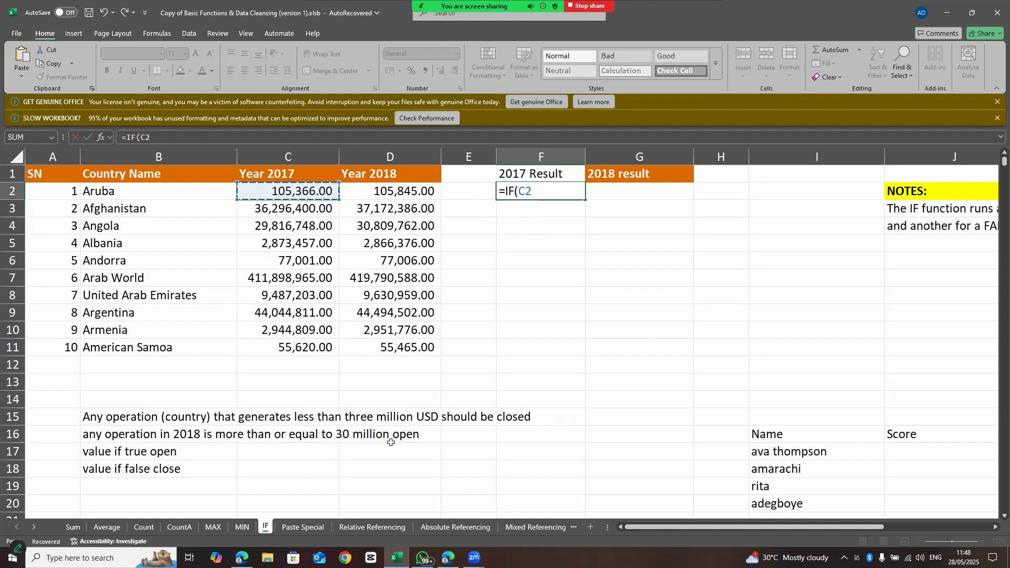
type(">=")
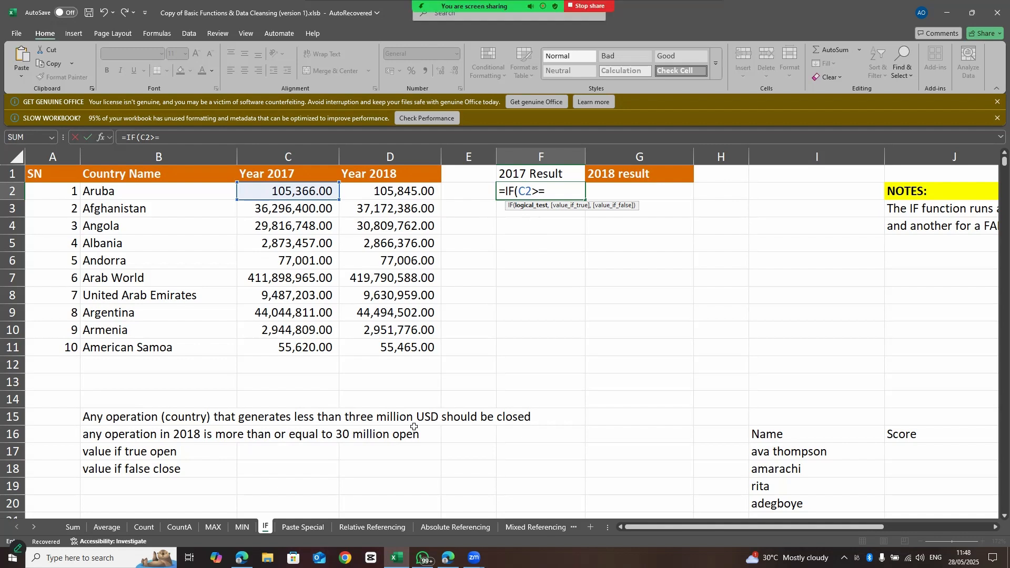
type("30000000")
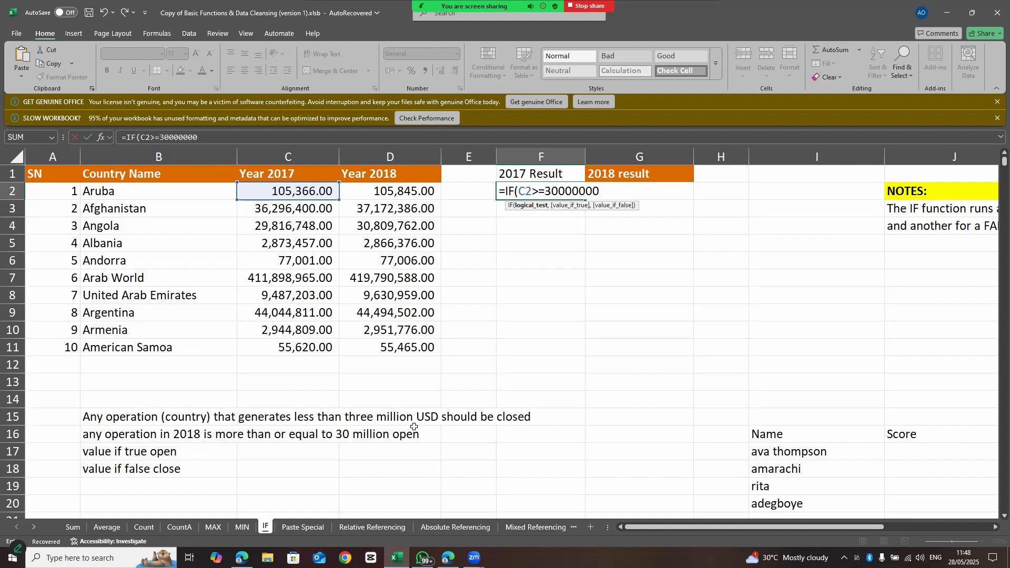
type(",")
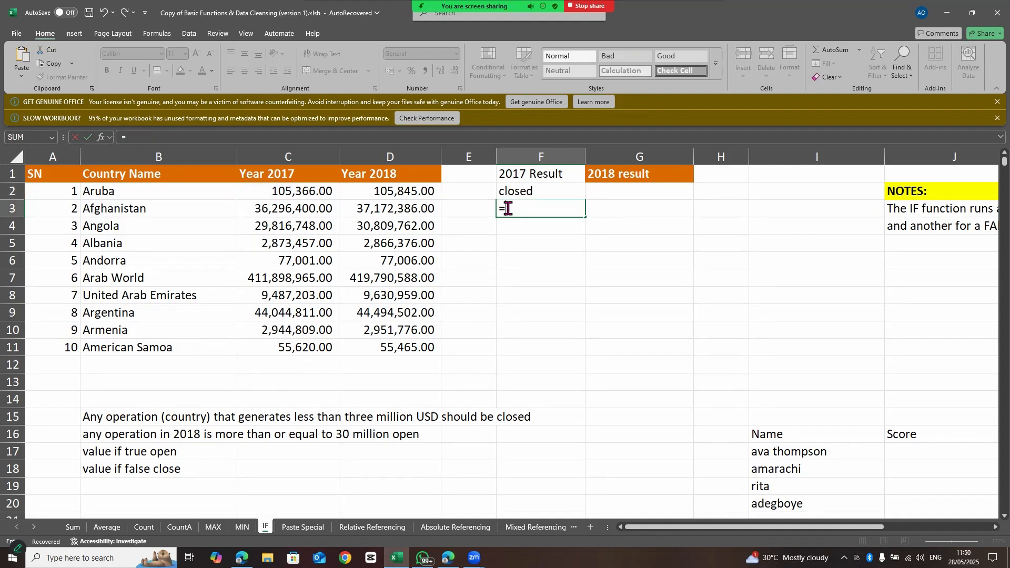
Step: Enter =IF(C3<=3000000,"closed","open") in F3 to get Afghanistan's 2017 result
type("if")
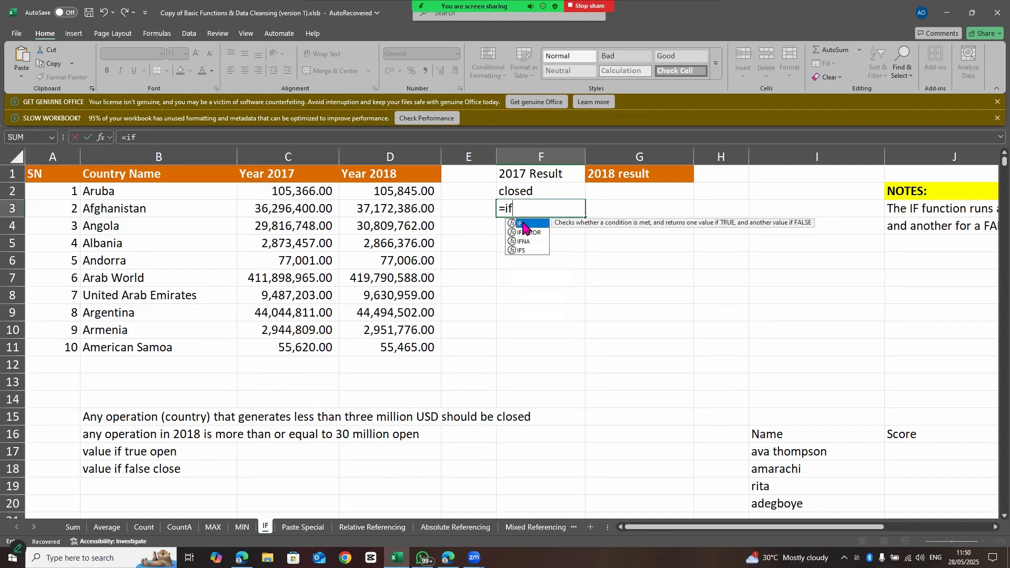
double_click(524, 225)
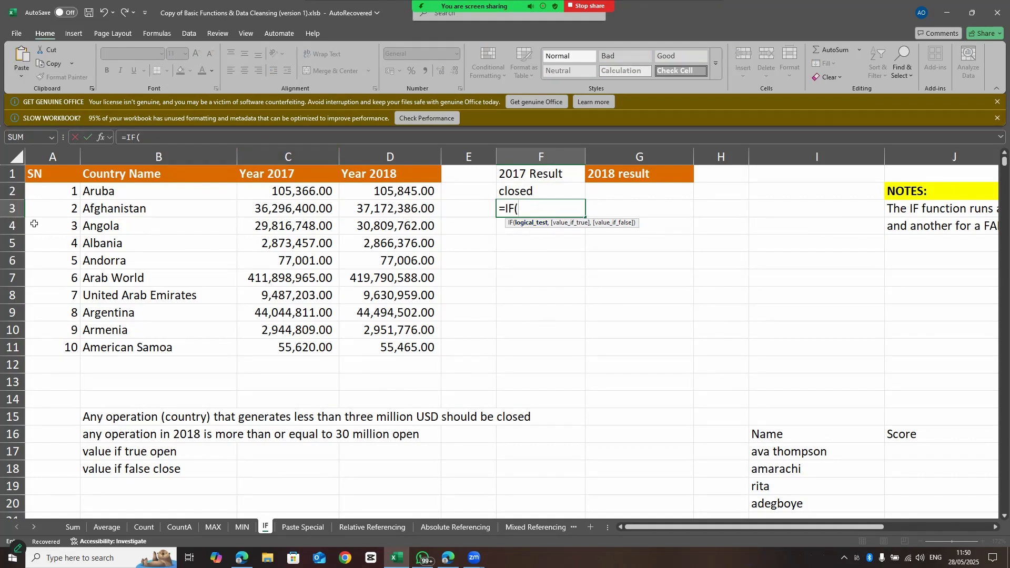
left_click(291, 210)
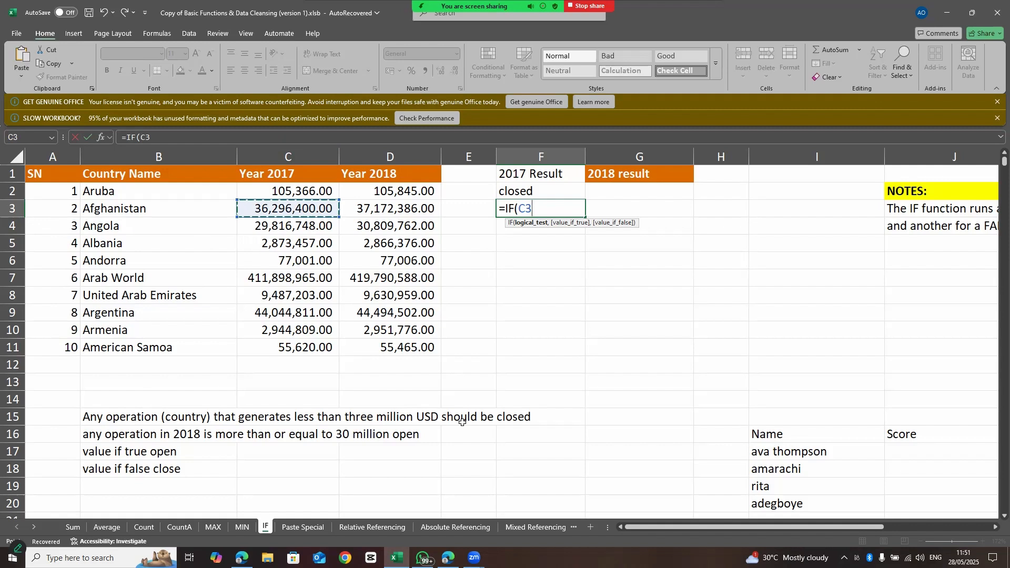
type("<+")
key("BackSpace")
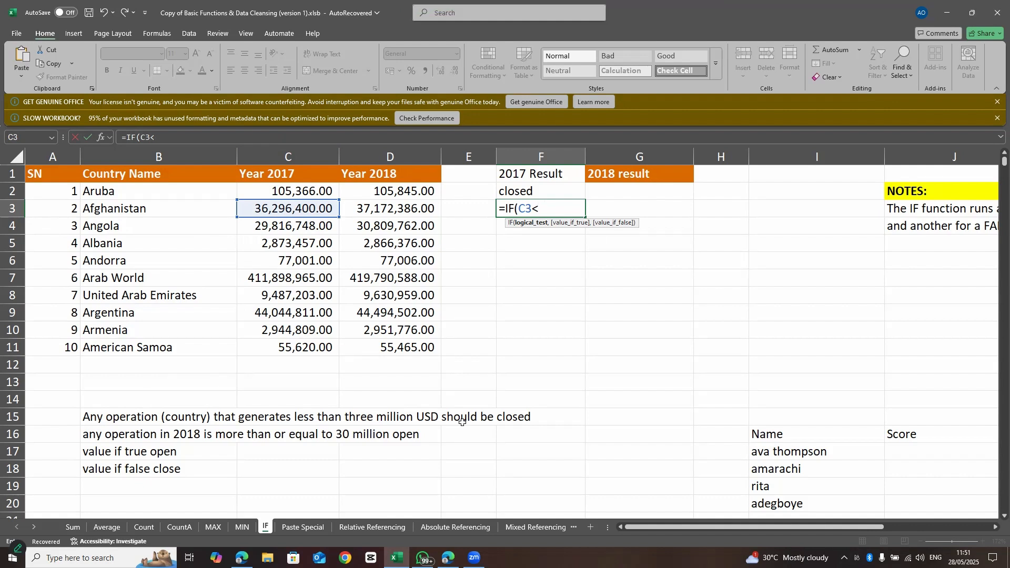
type("=3000000")
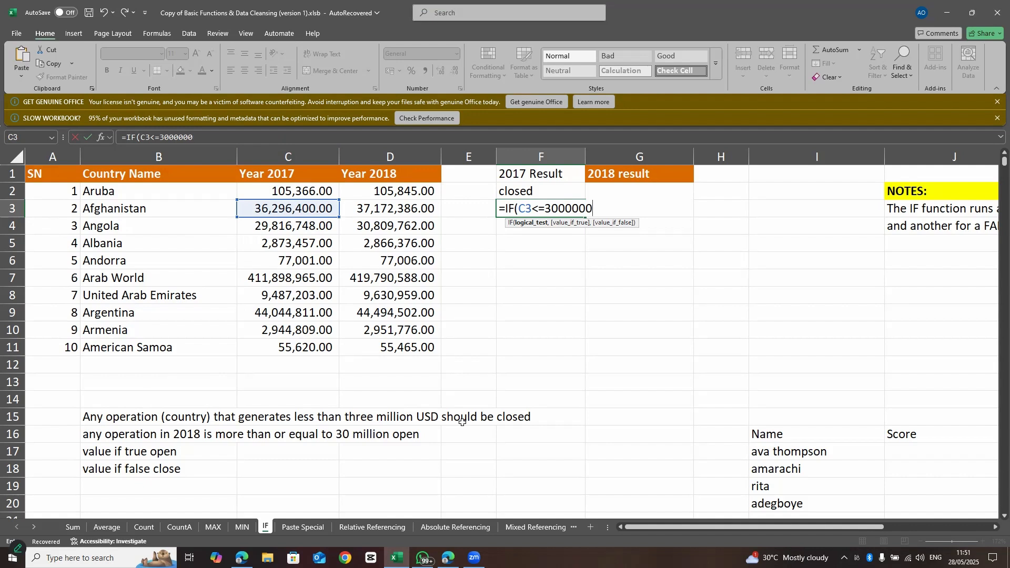
type(",")
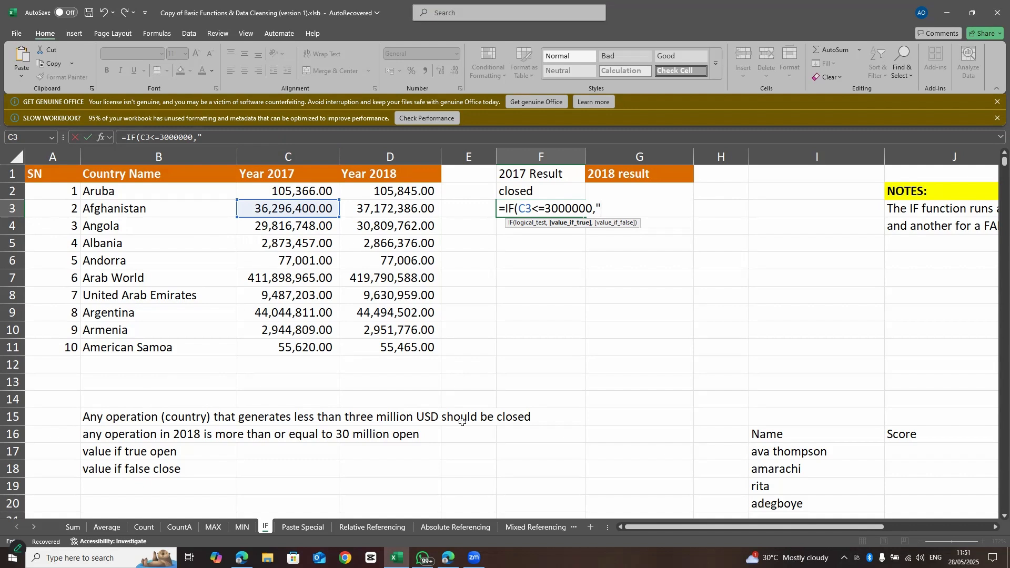
type("\"closed\",")
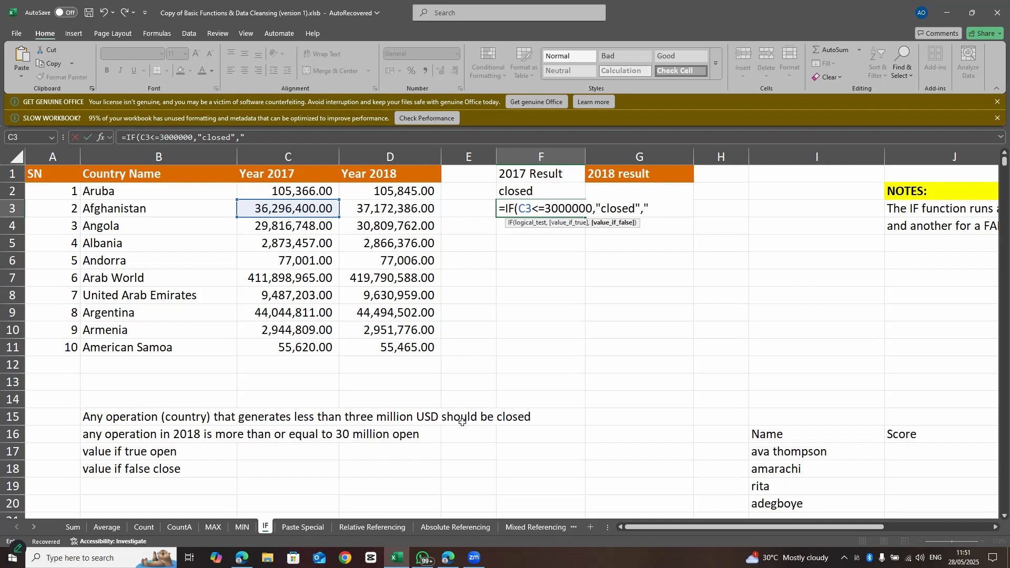
type("\"open\"")
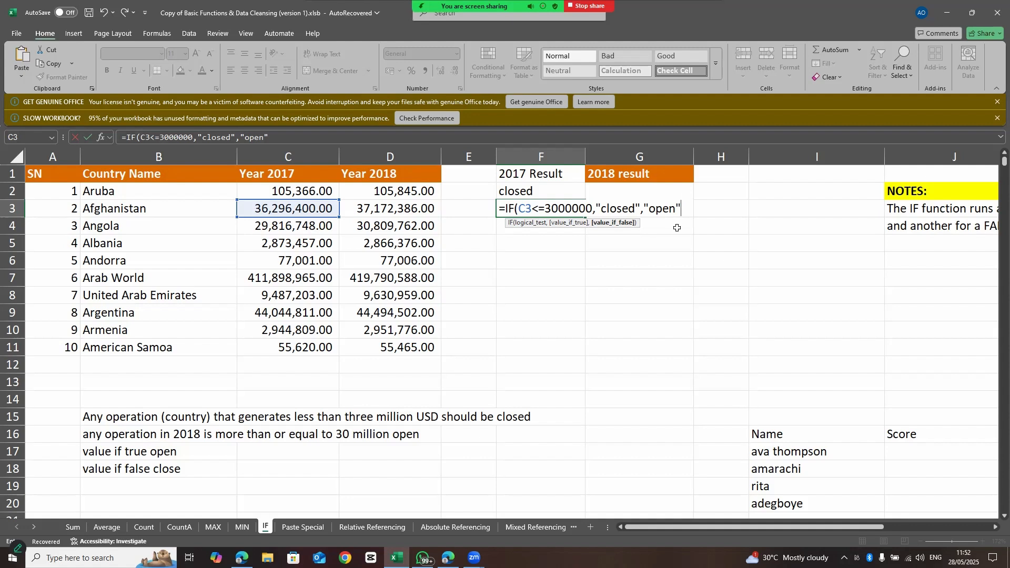
type(")")
key("Return")
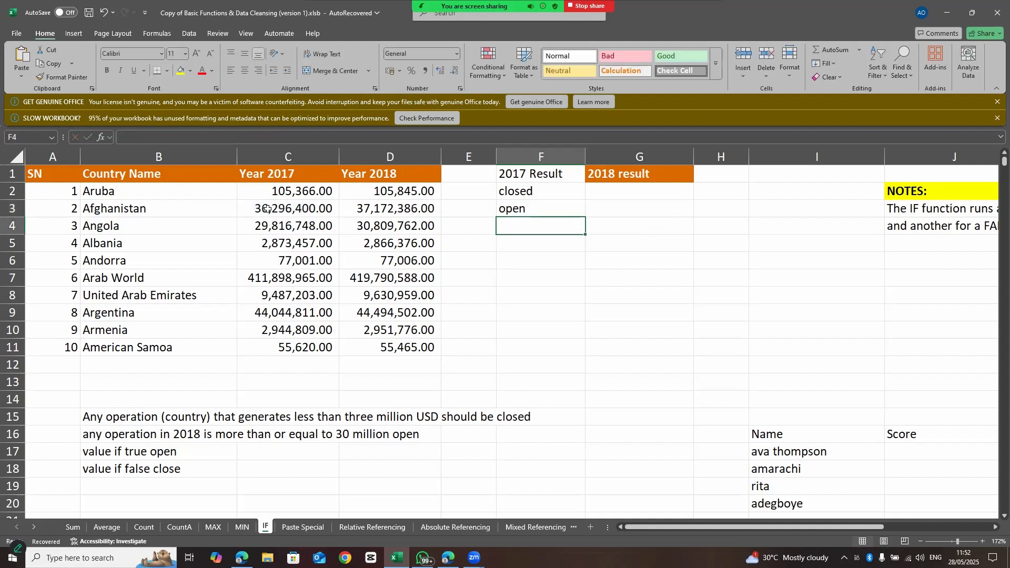
Step: Enter =IF(C4<=3000000,"close","open") in F4 to get Angola's 2017 result
double_click(519, 230)
type("=if")
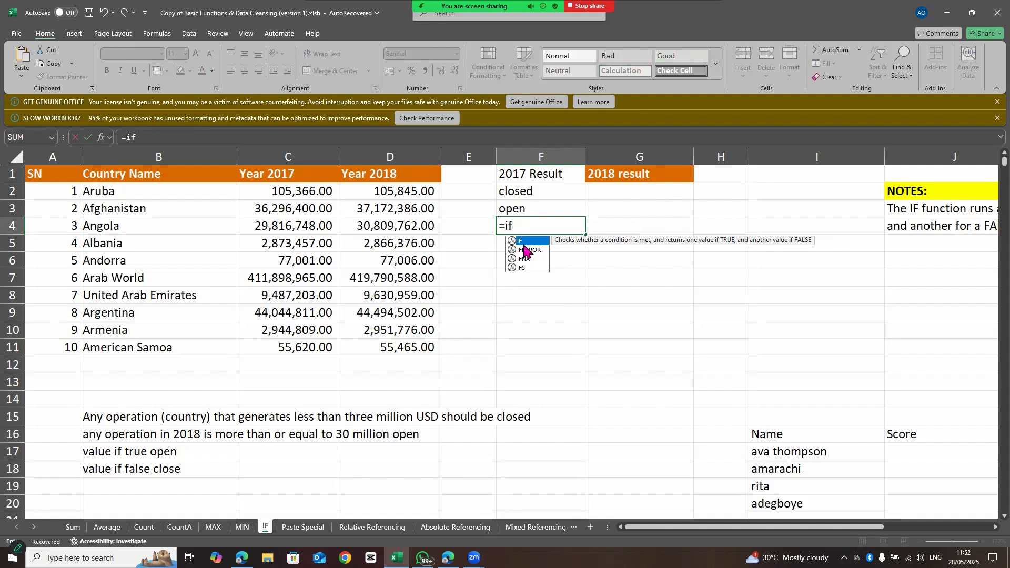
double_click(524, 242)
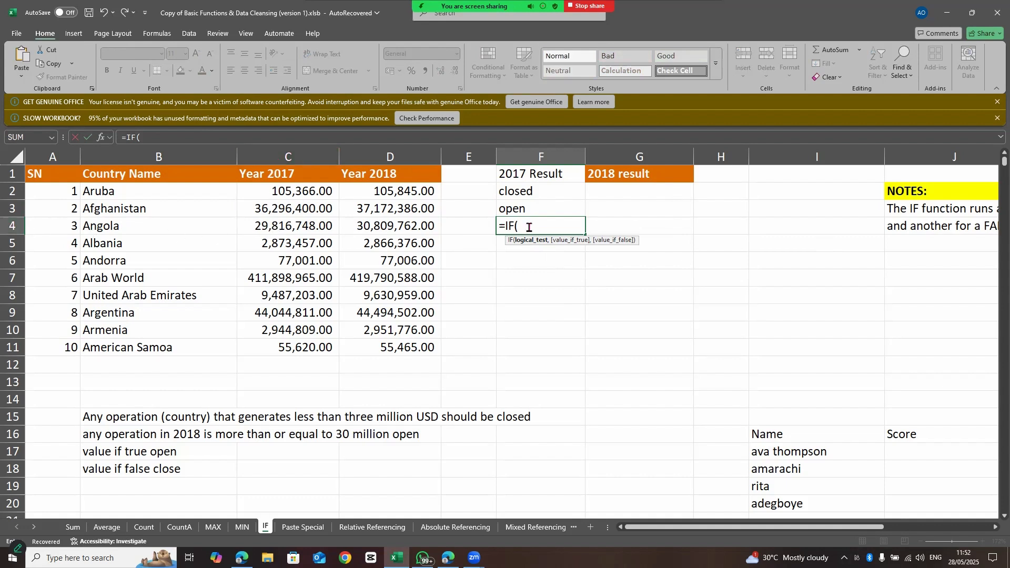
type("c")
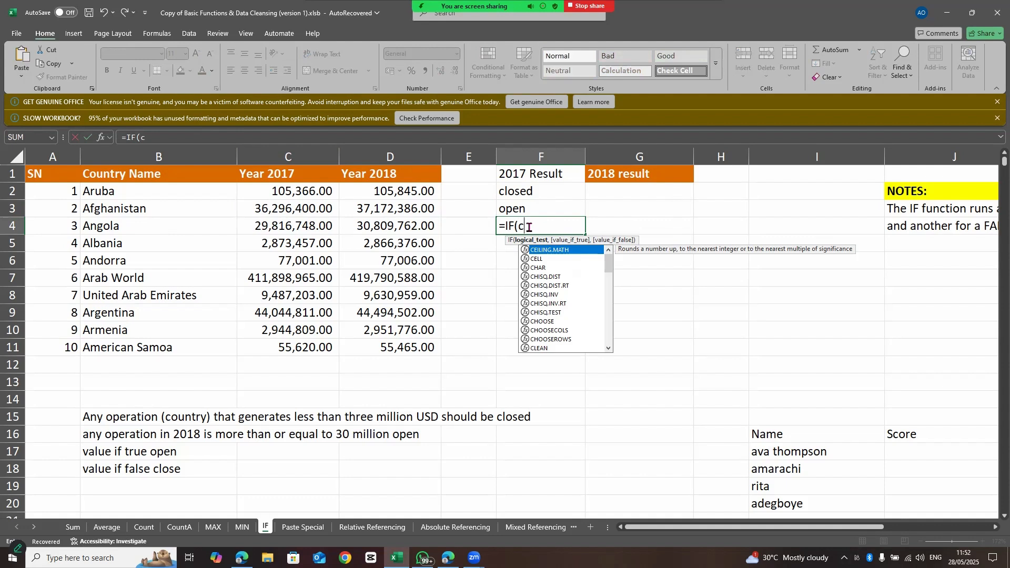
type("4")
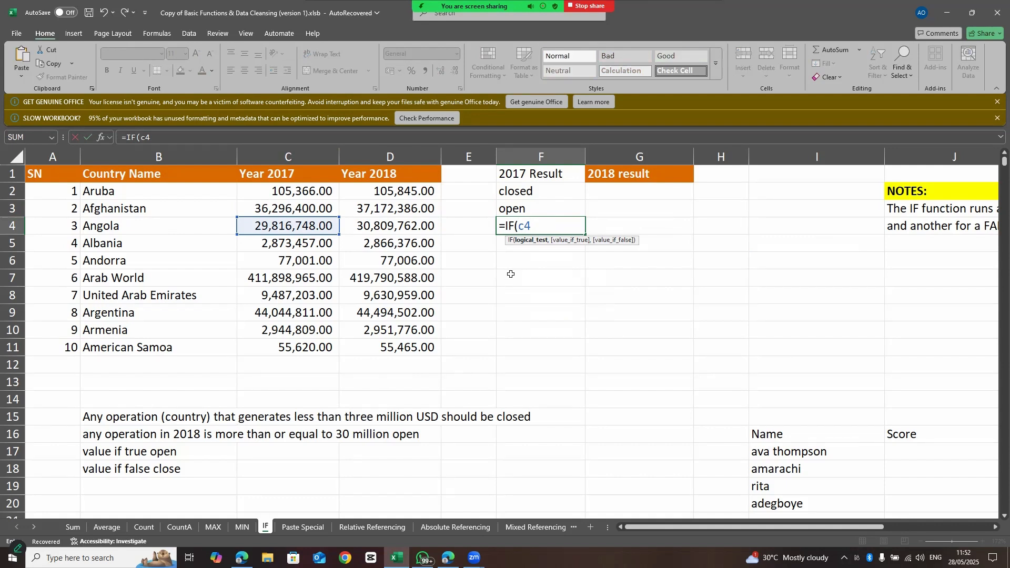
type("<=3000000")
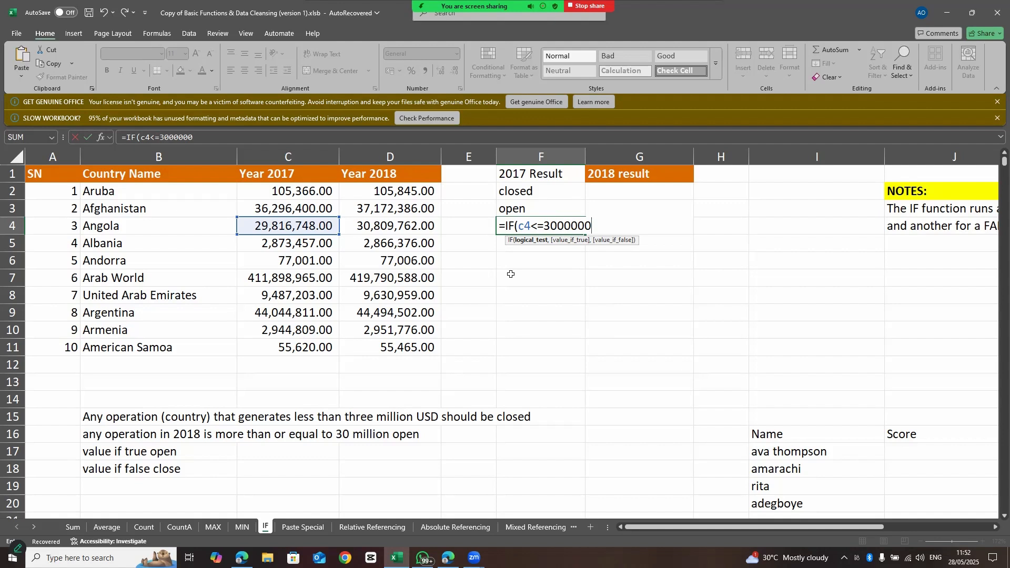
type(",")
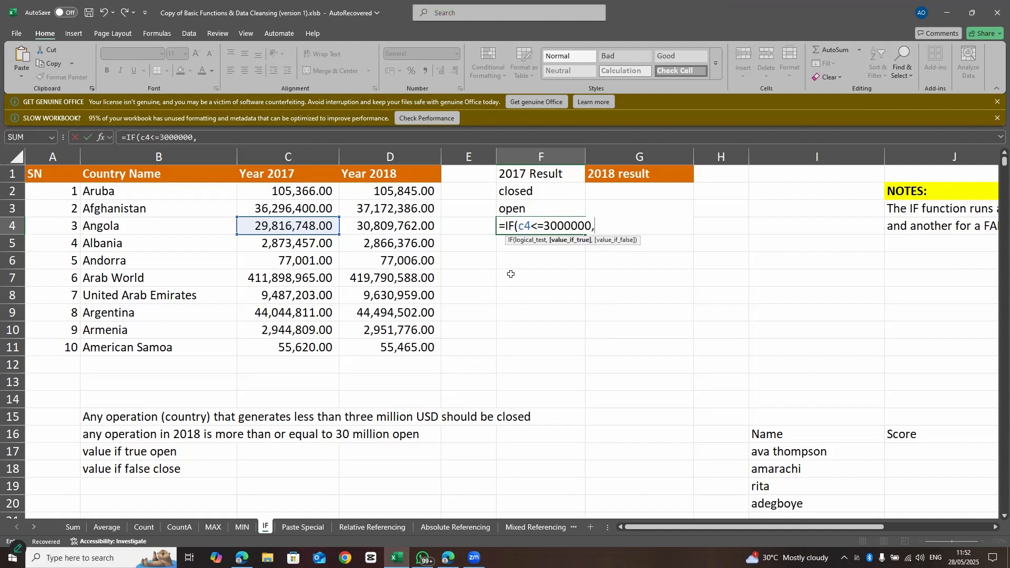
type("\"close\",")
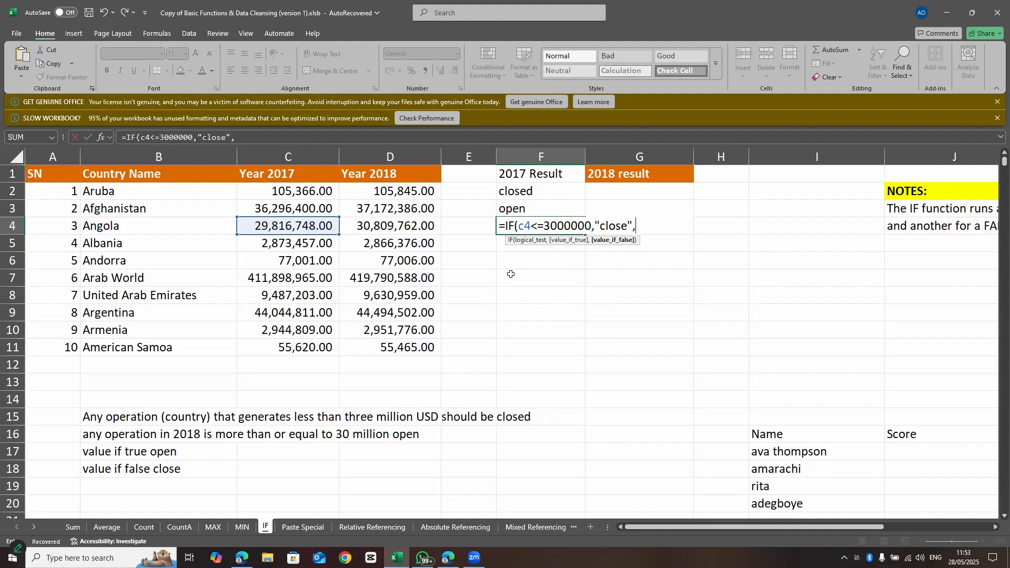
type("\"open")
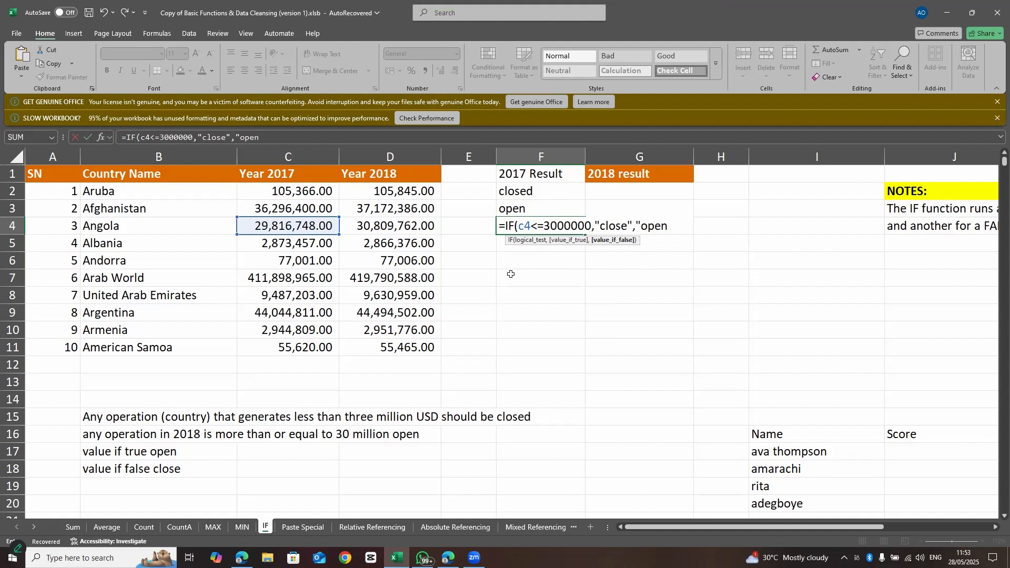
type("\")")
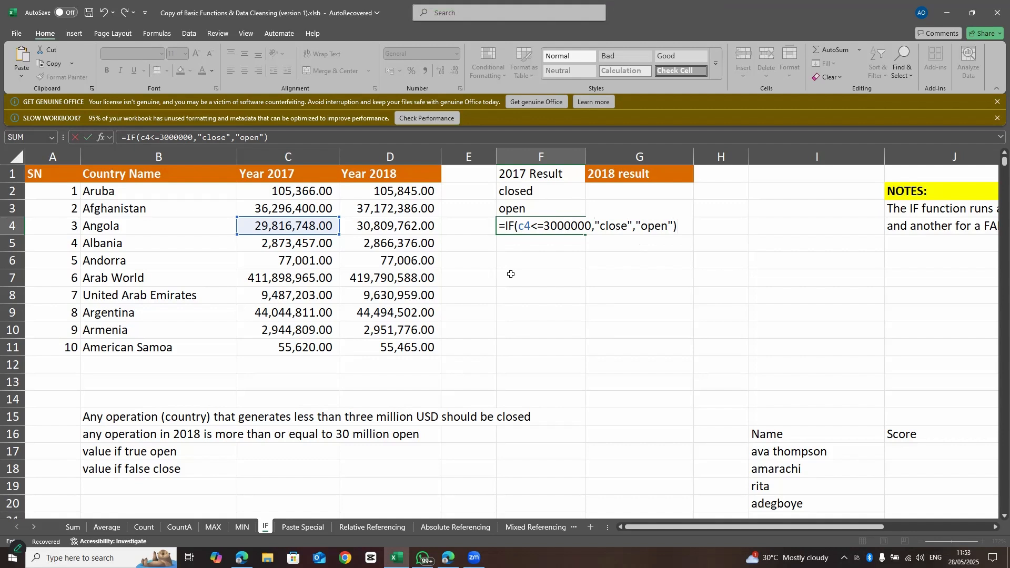
key("Return")
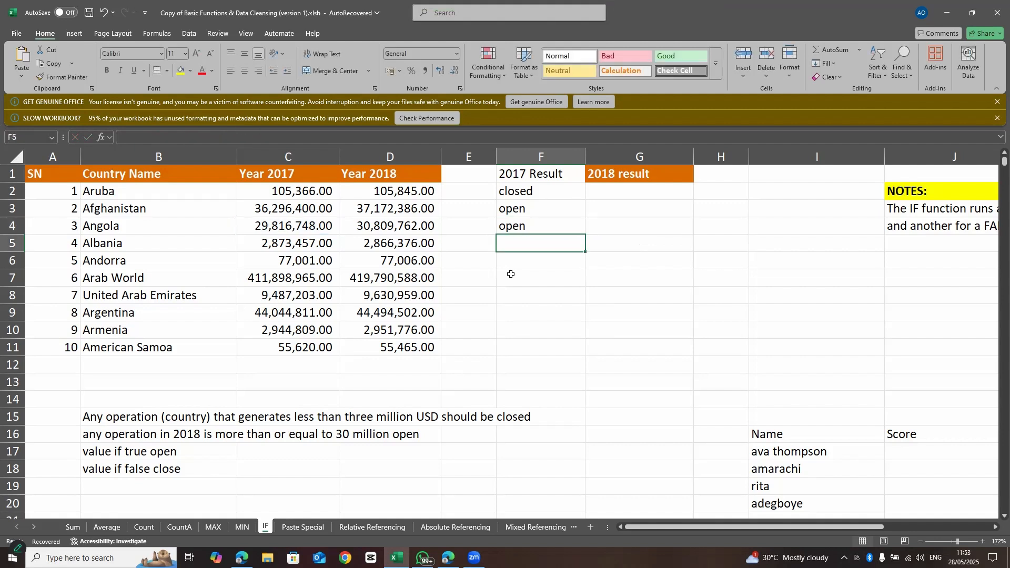
Step: Fill the F2 formula down through F11 in the 2017 Result column, and select G2 under 2018 result
left_click(531, 188)
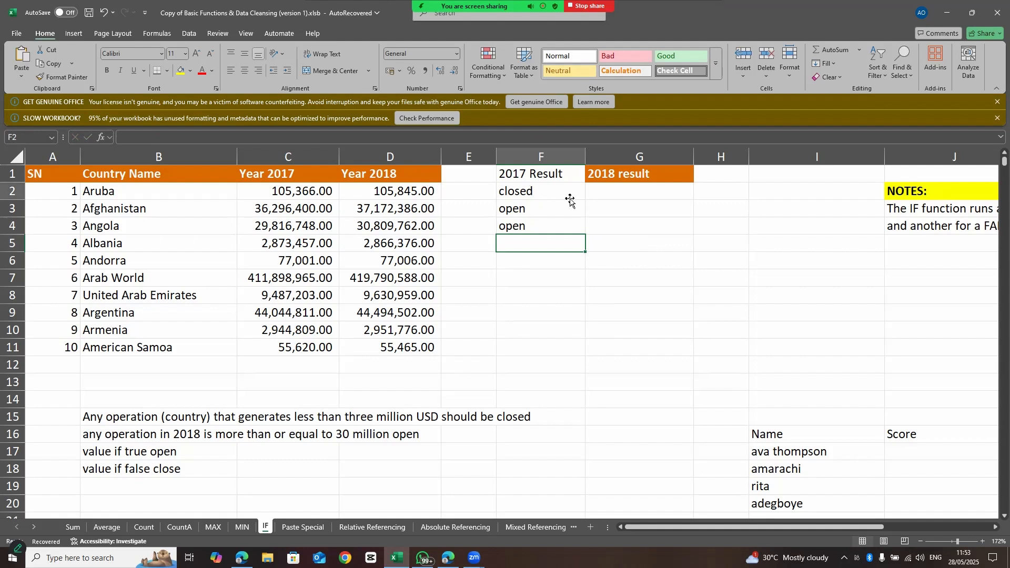
left_click_drag(584, 200, 581, 350)
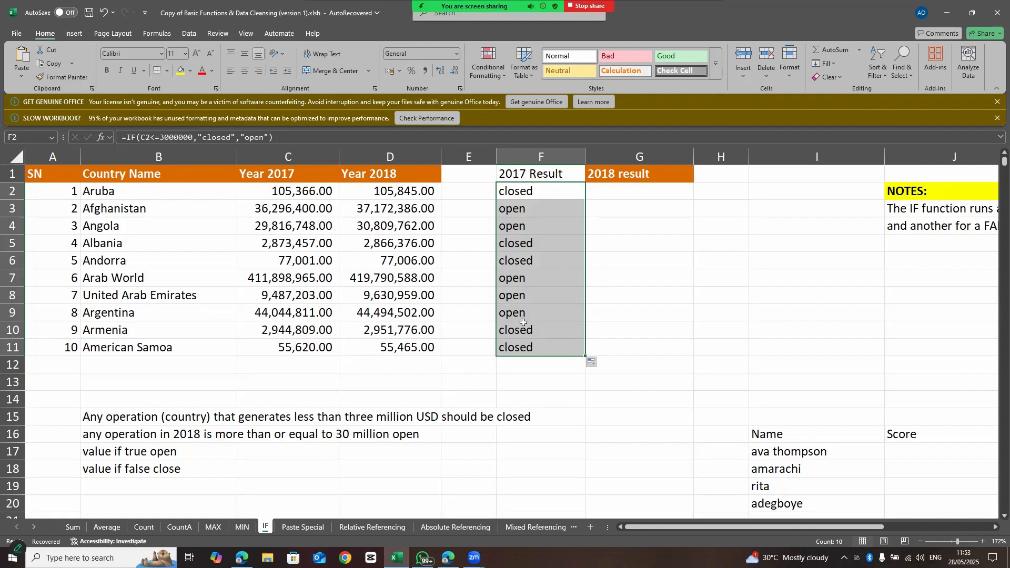
left_click(633, 191)
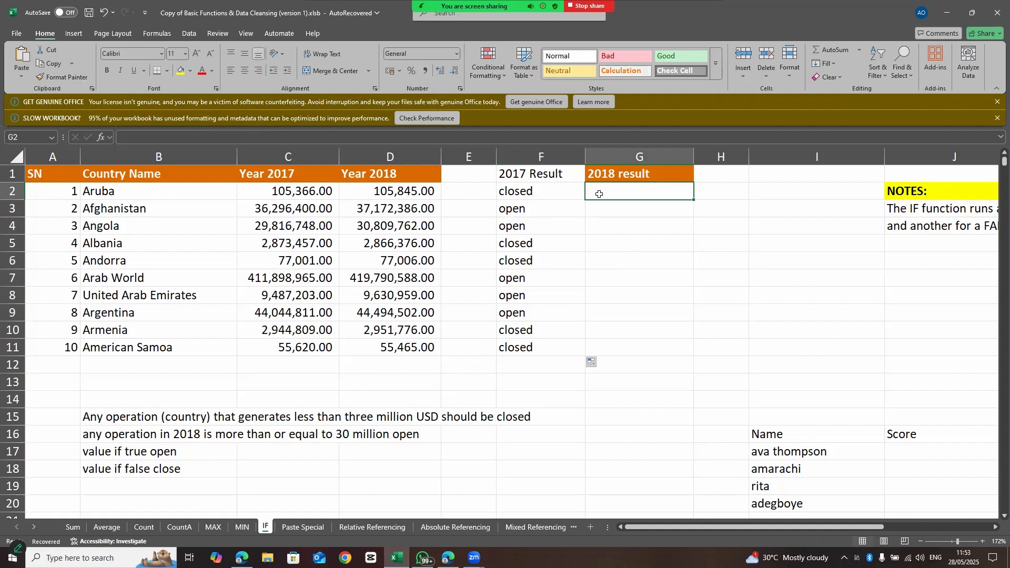
Step: Enter =IF(C2>=30000000,"open","closed") in G2 to get Aruba's 2018 result
type("=if")
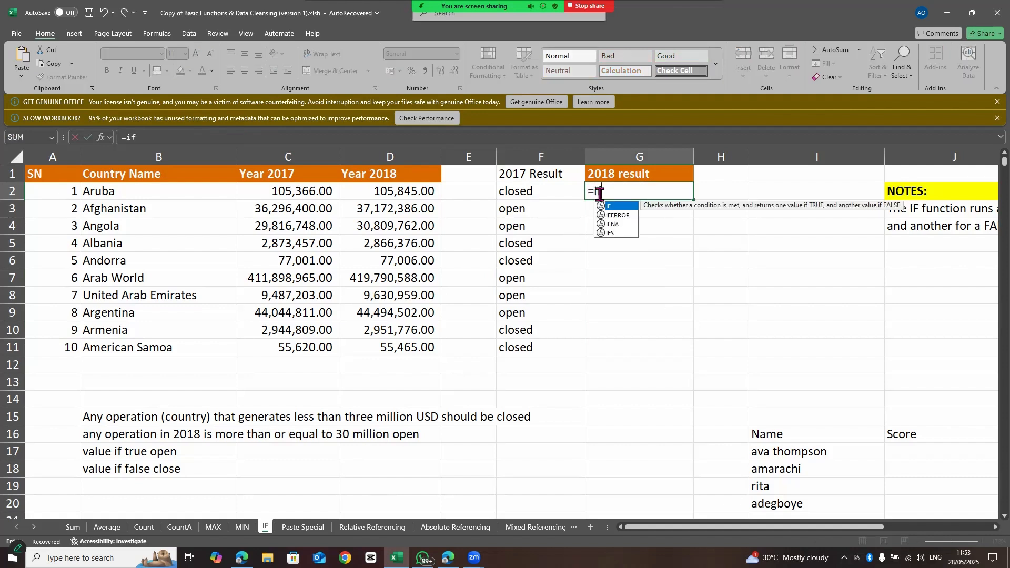
double_click(617, 207)
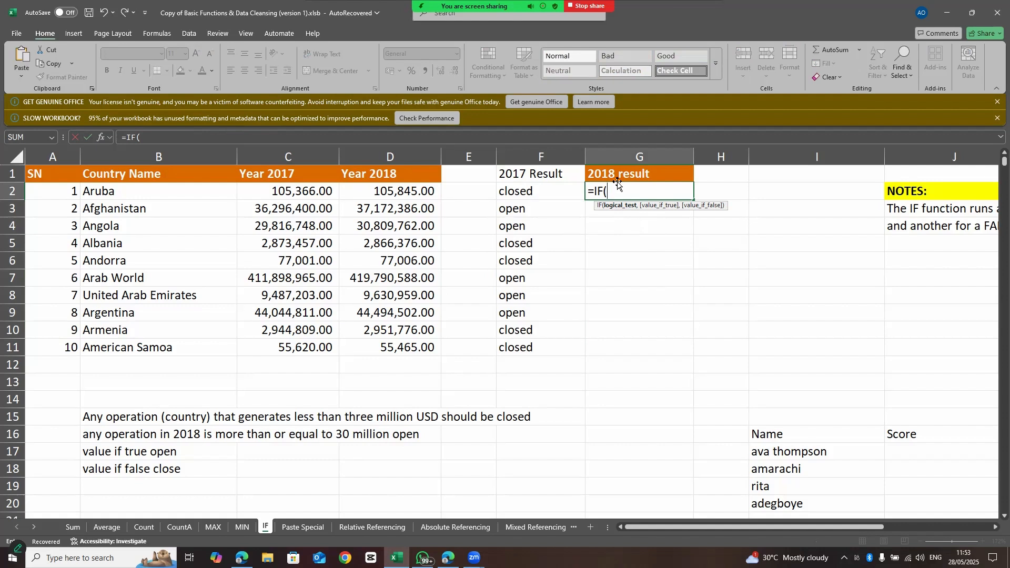
left_click(293, 192)
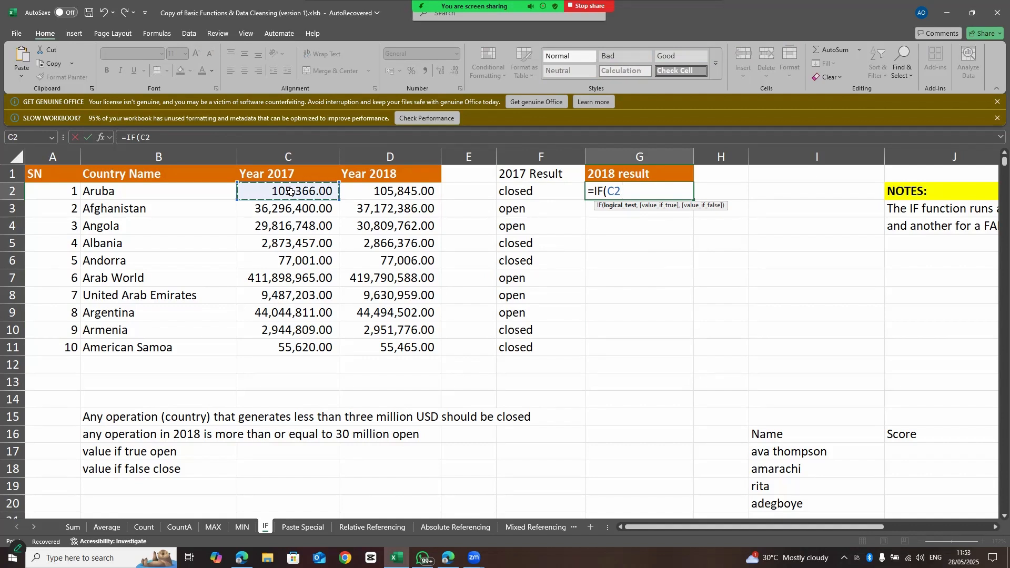
type(">=30")
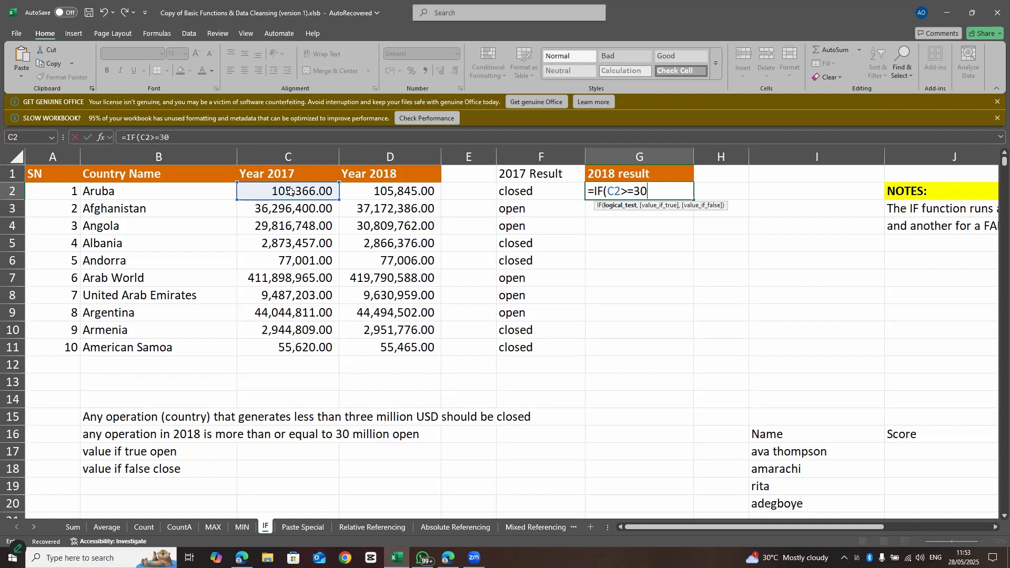
type("000000")
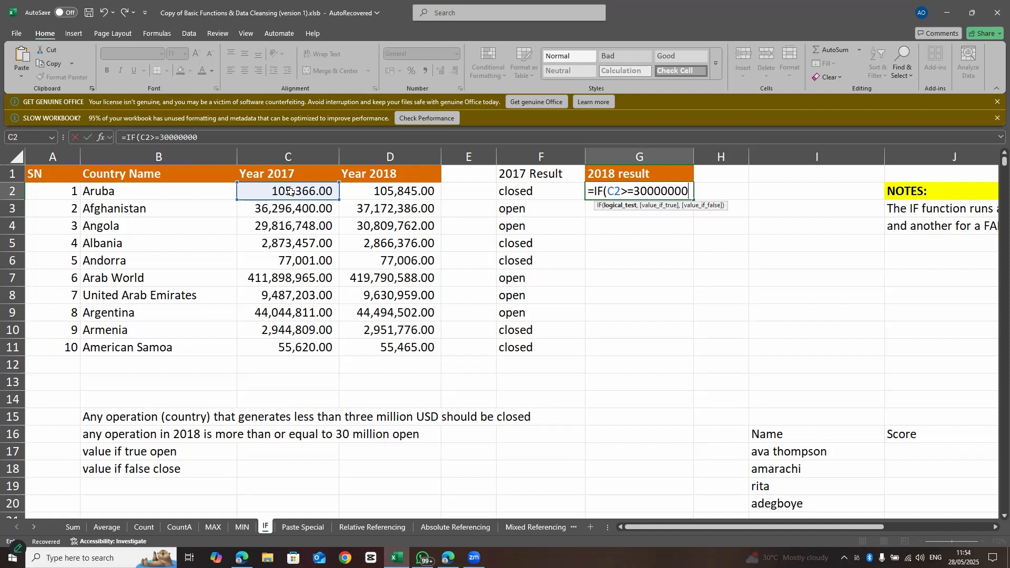
type(",")
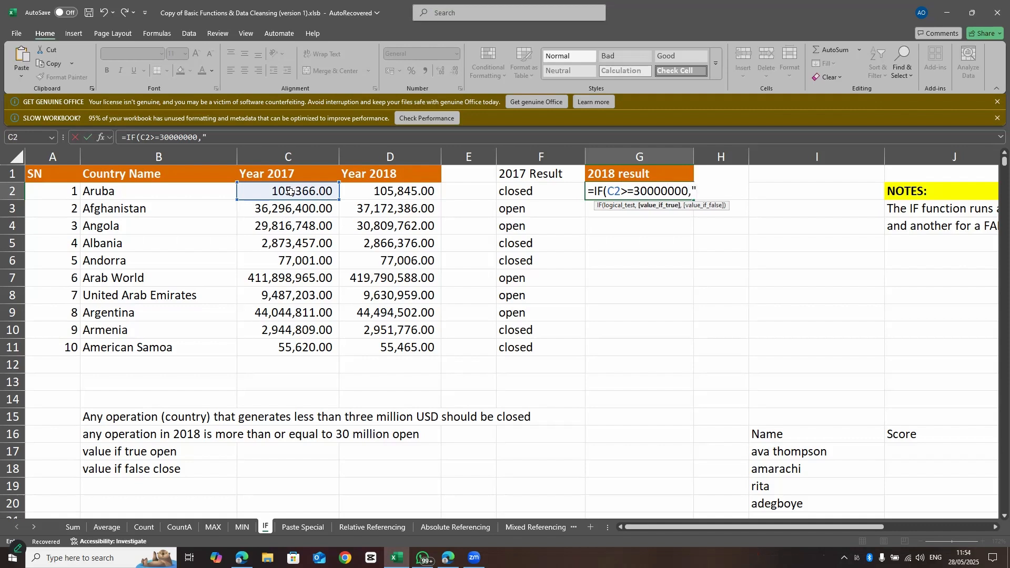
type("\"open")
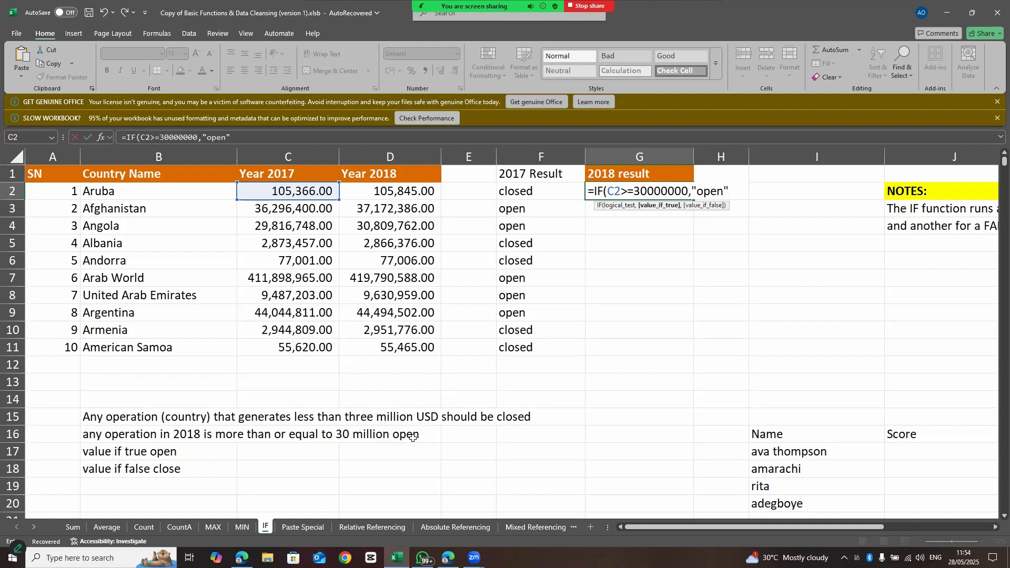
type(",\"closed")
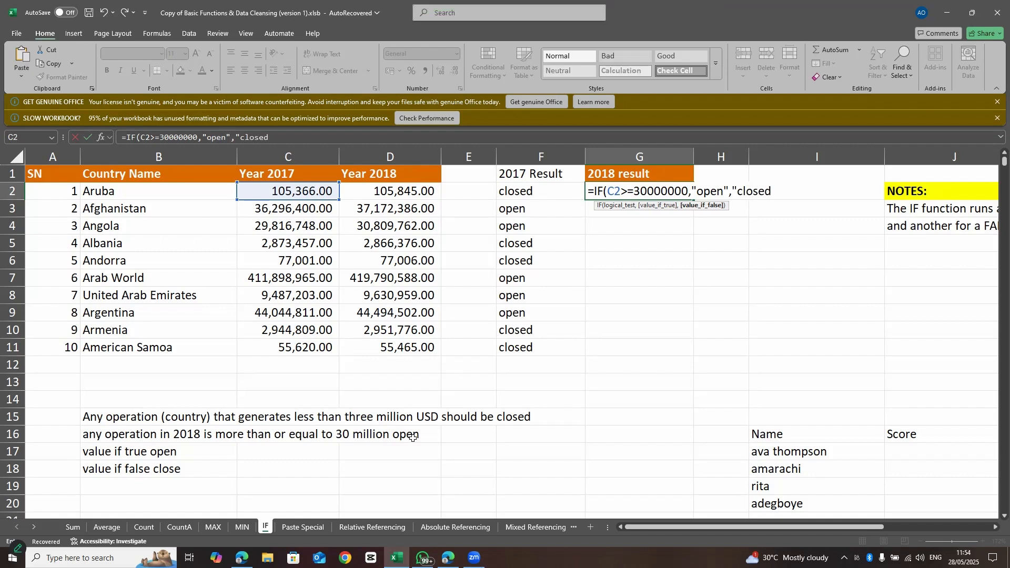
type("\")")
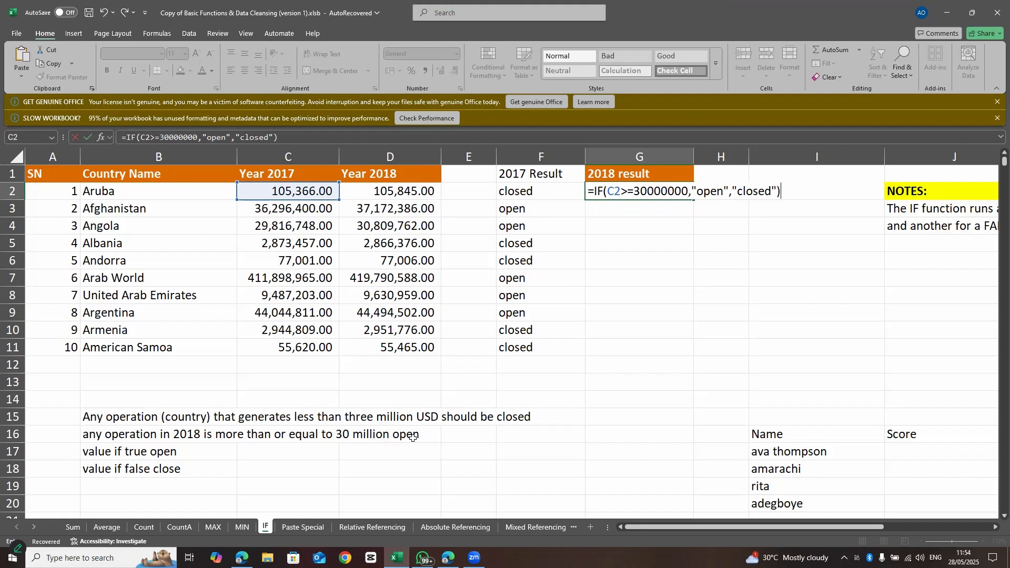
key("Return")
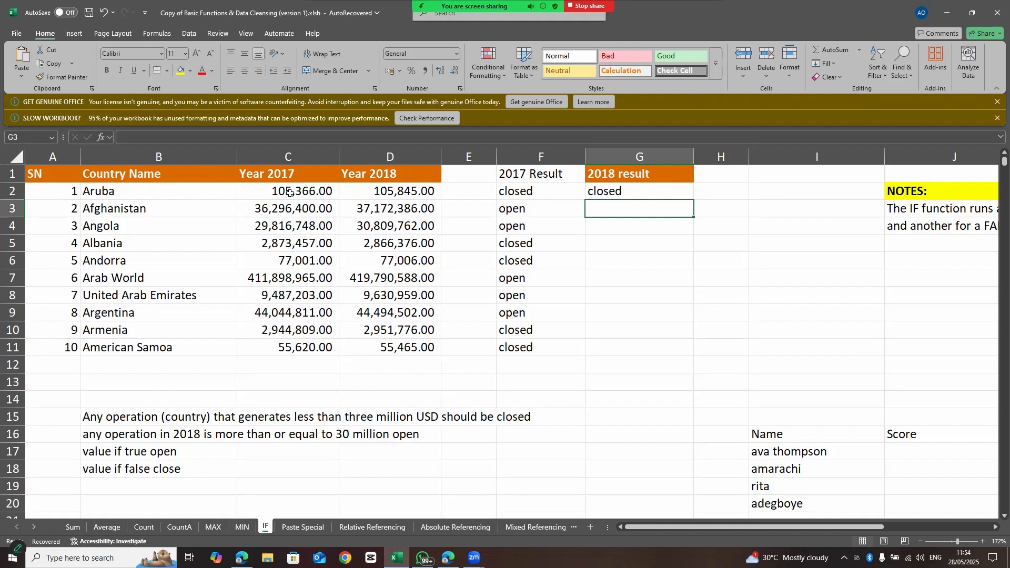
left_click(638, 193)
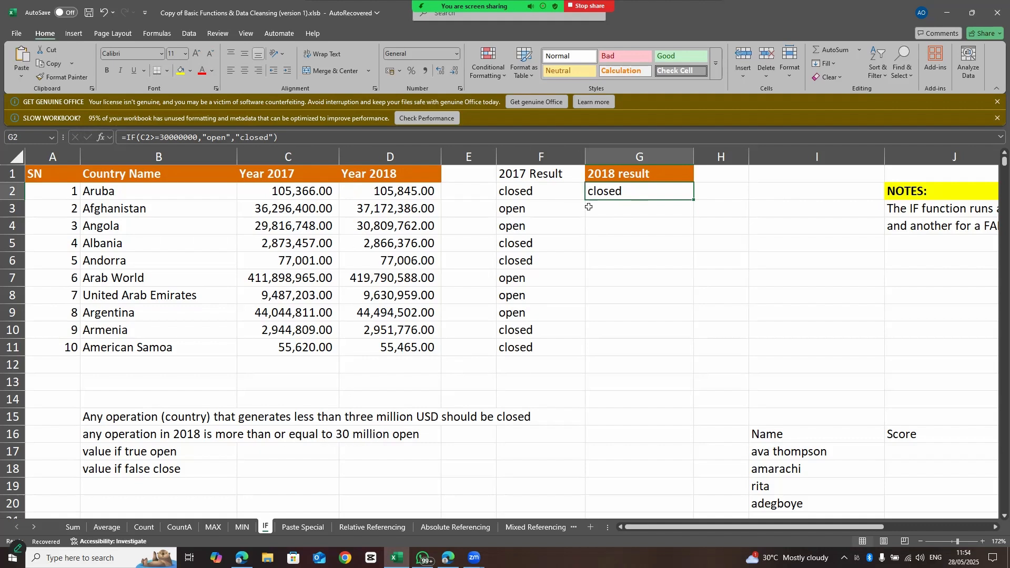
Step: Enter =IF(C3>=30000000,"open","closed") in G3 to get Afghanistan's 2018 result
left_click(606, 209)
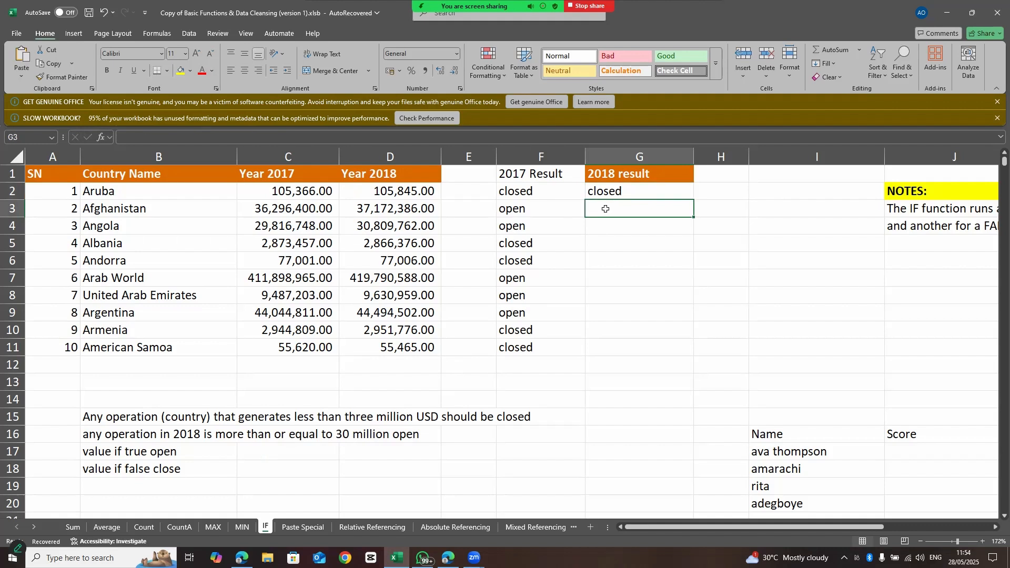
type("=if")
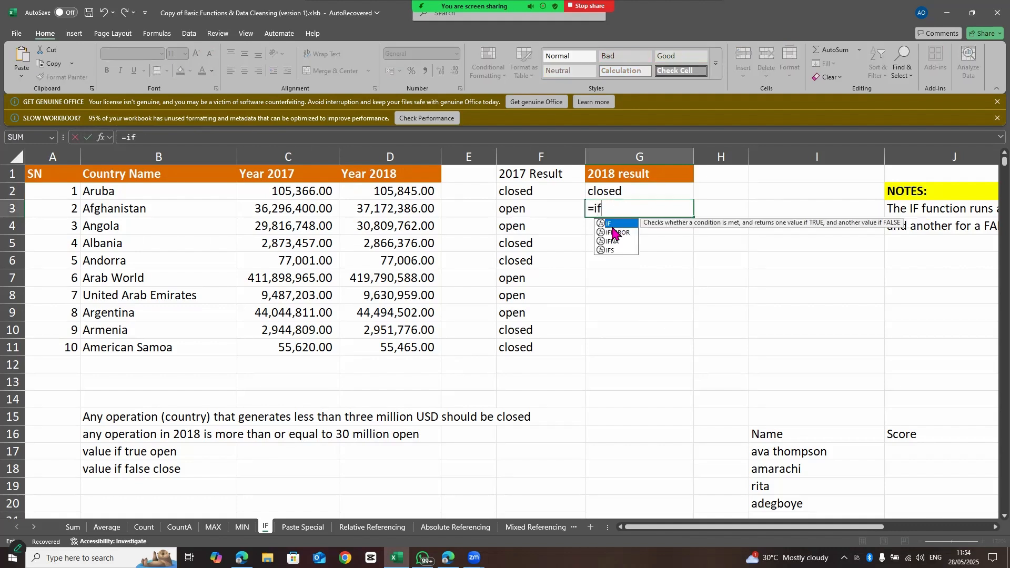
key("Tab")
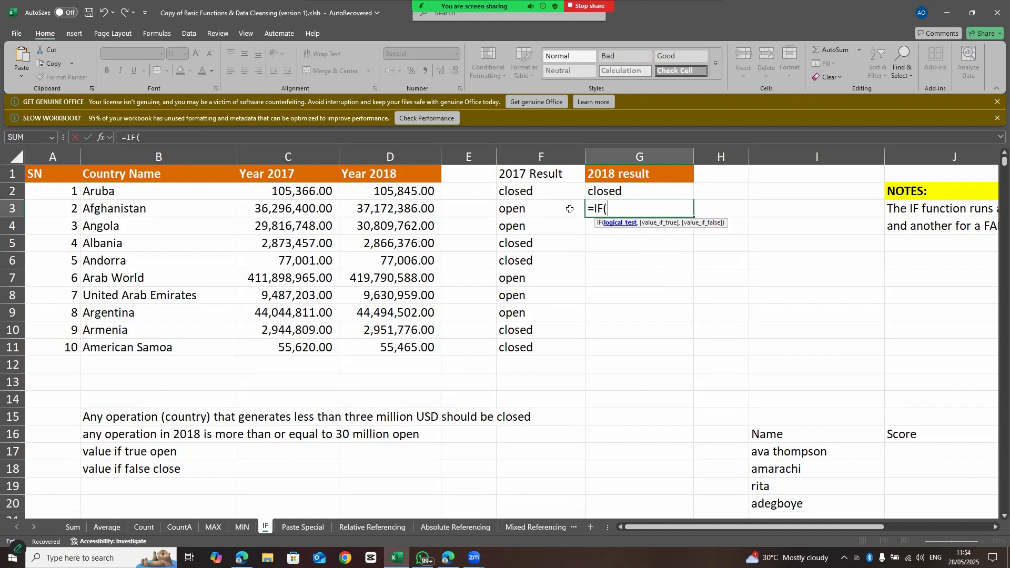
left_click(288, 209)
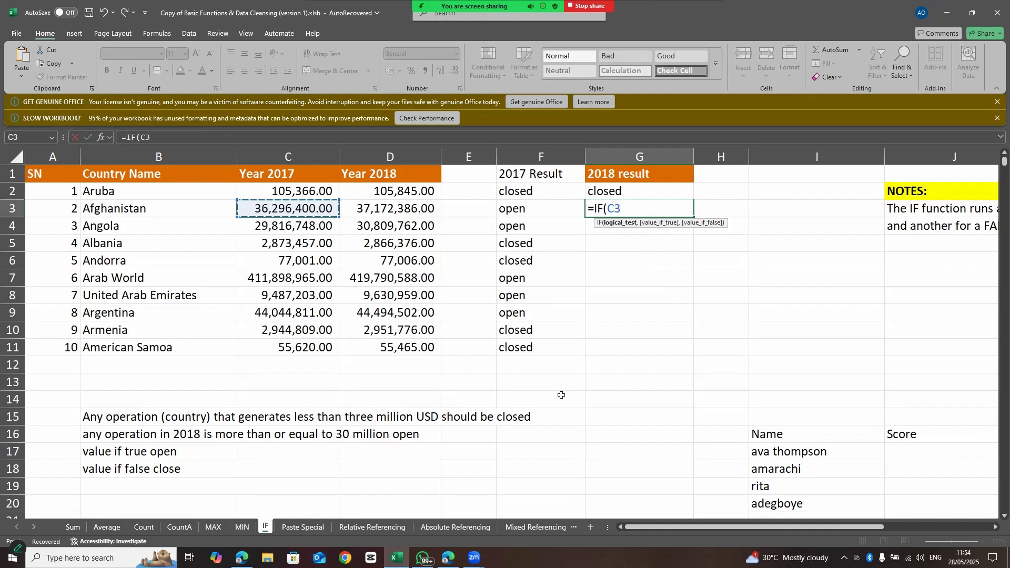
type(">=30000")
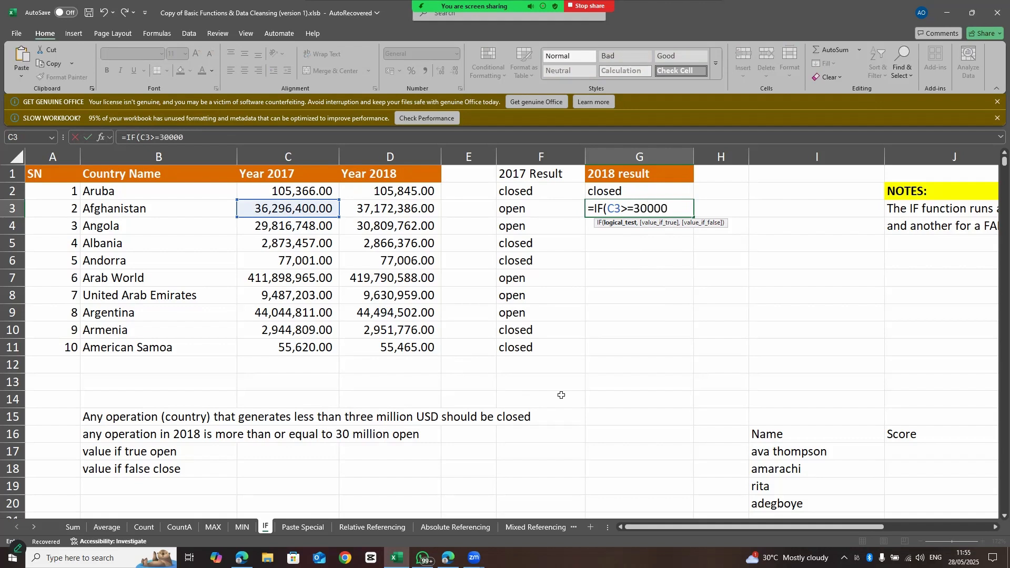
type("000")
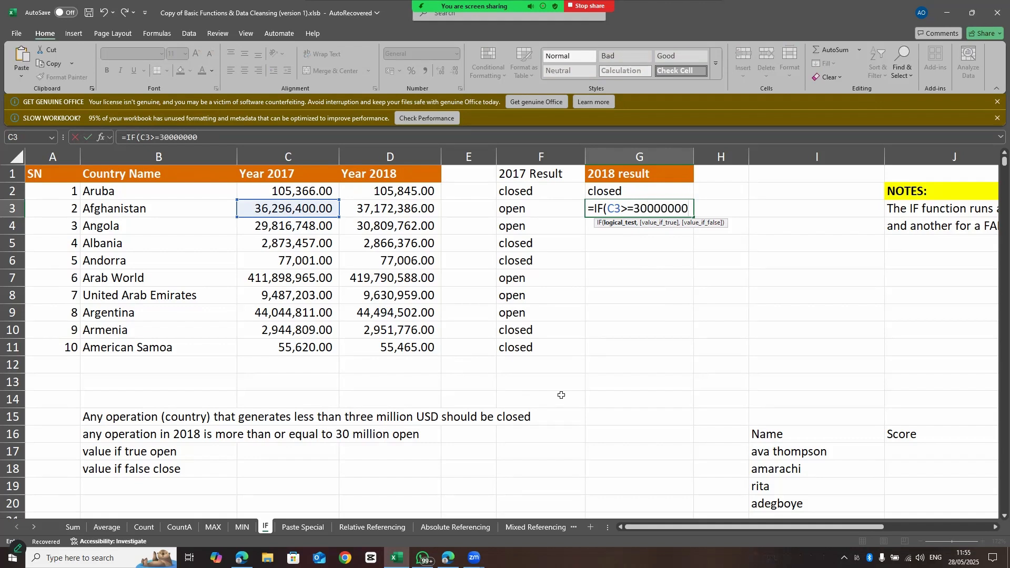
type(",")
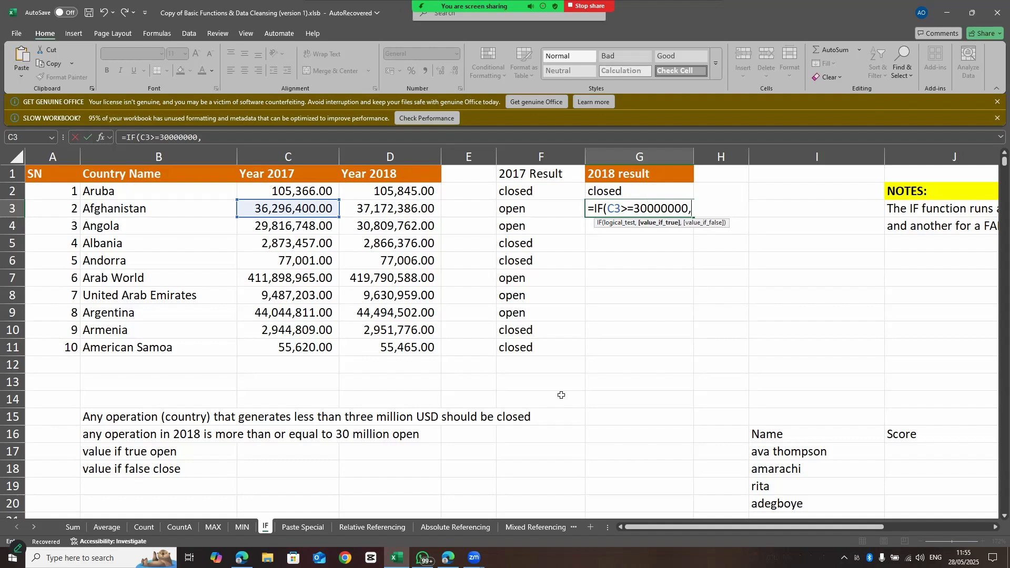
type("\"")
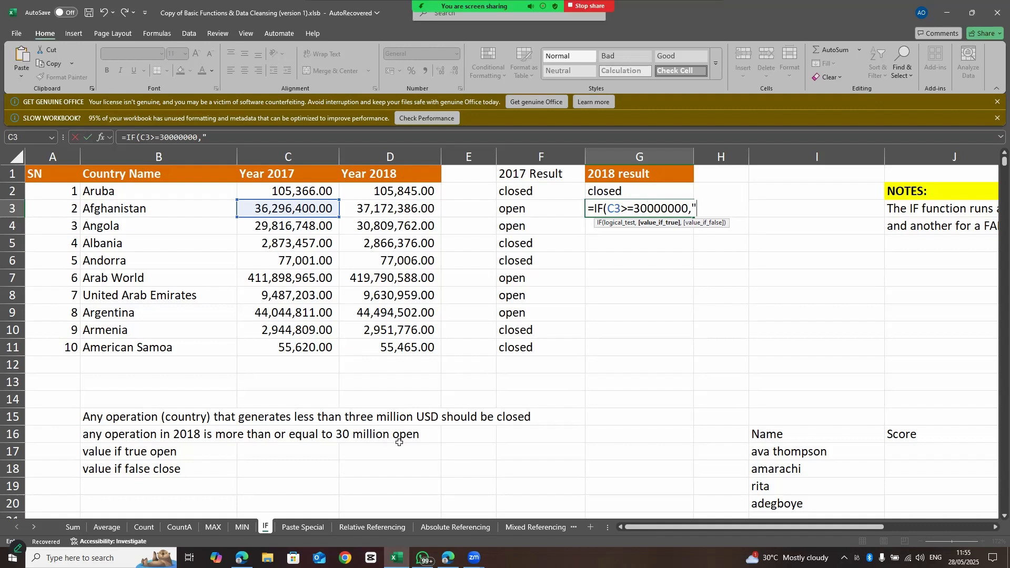
type("p")
key("BackSpace")
type("open\",")
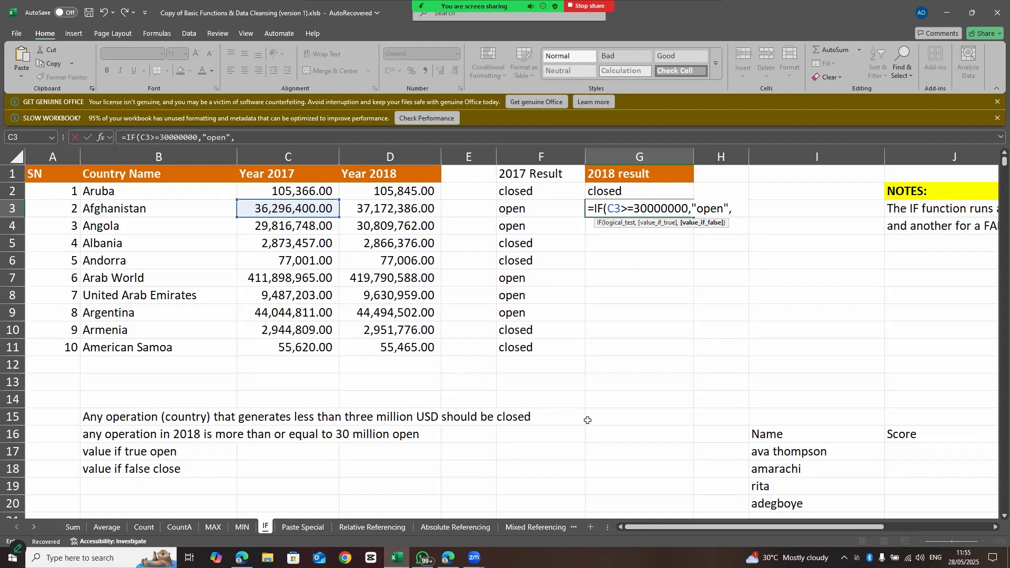
type("\"closed")
type(")")
key("Return")
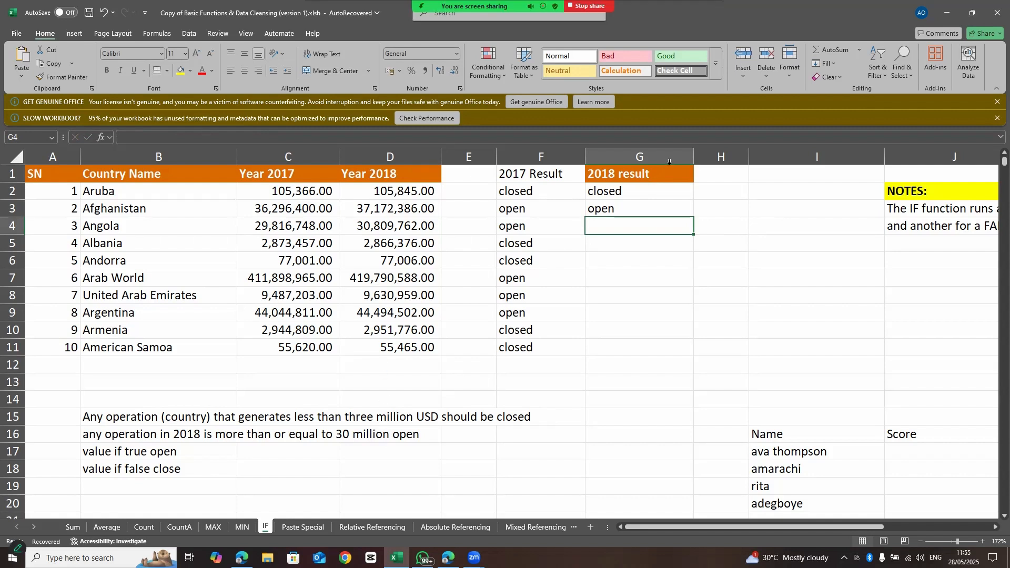
Step: Fill the G2 formula down through G11 in the 2018 result column
left_click(645, 197)
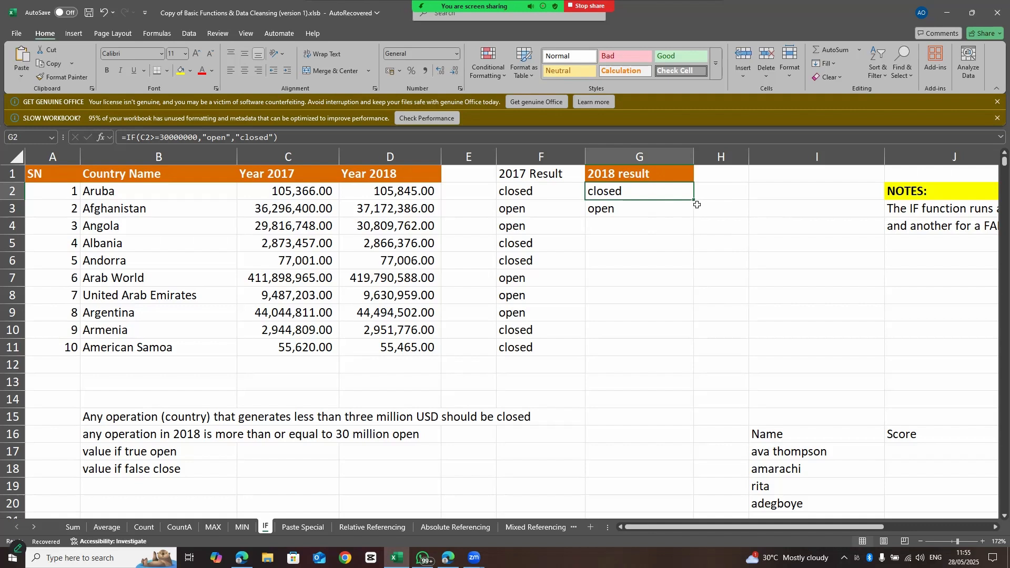
left_click_drag(694, 204, 697, 350)
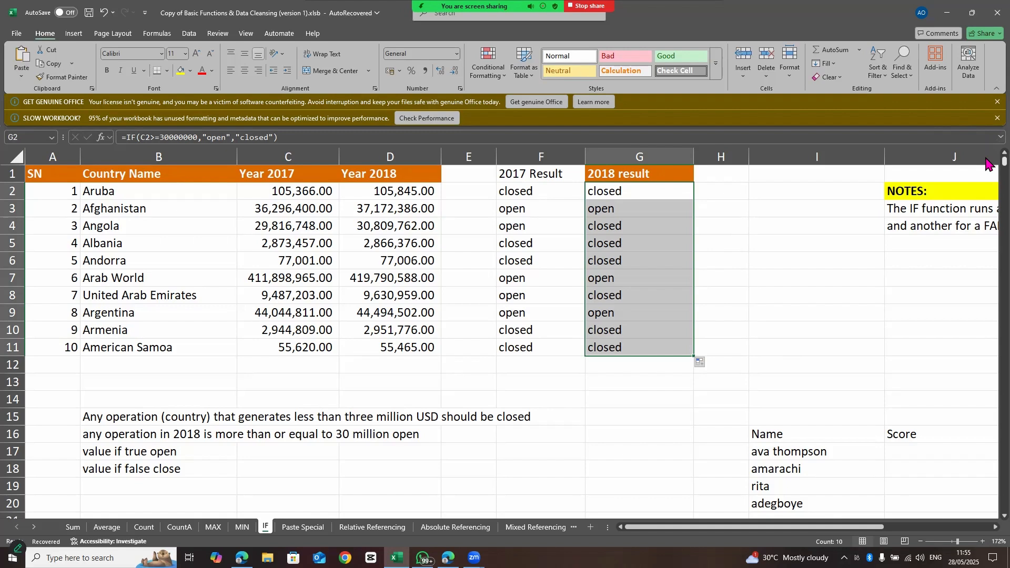
Step: Enter =IF(J17>=80,"pass","fail") in K17 to get the first student's result
mouse_move(987, 158)
left_mouse_down()
mouse_move(987, 187)
mouse_move(987, 162)
left_mouse_up()
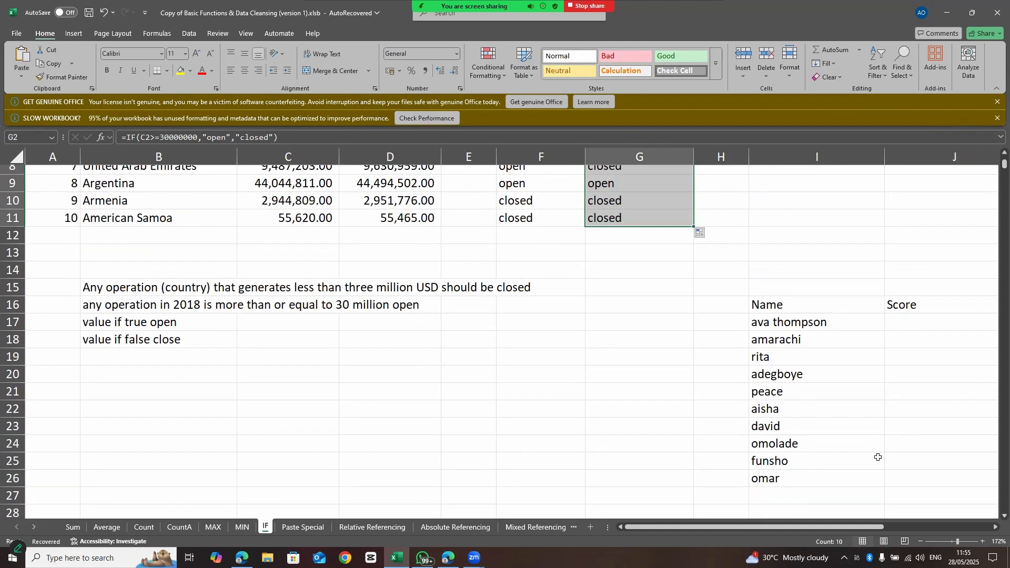
left_click_drag(825, 528, 894, 530)
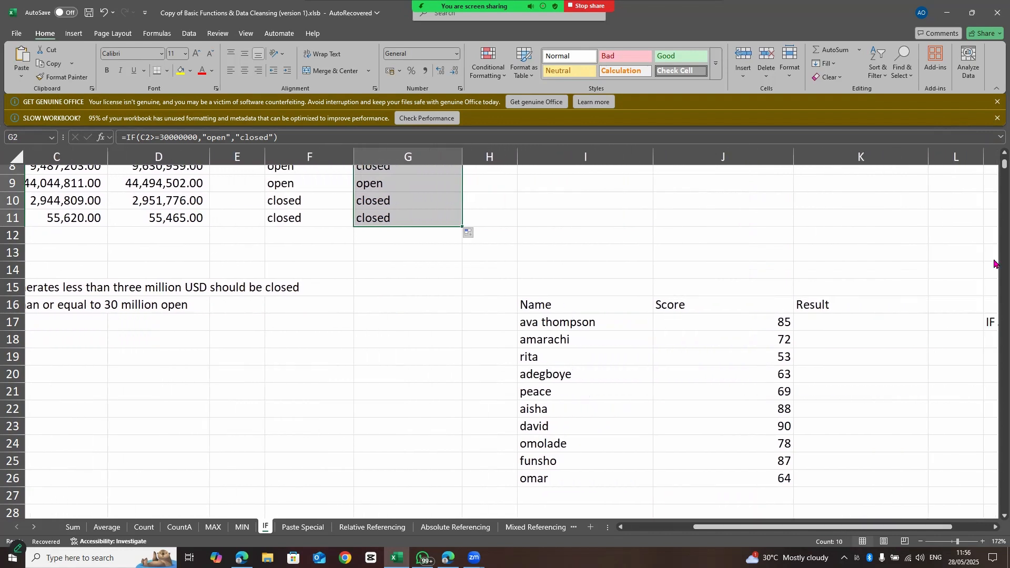
mouse_move(1003, 165)
left_mouse_down()
mouse_move(995, 180)
mouse_move(995, 171)
left_mouse_up()
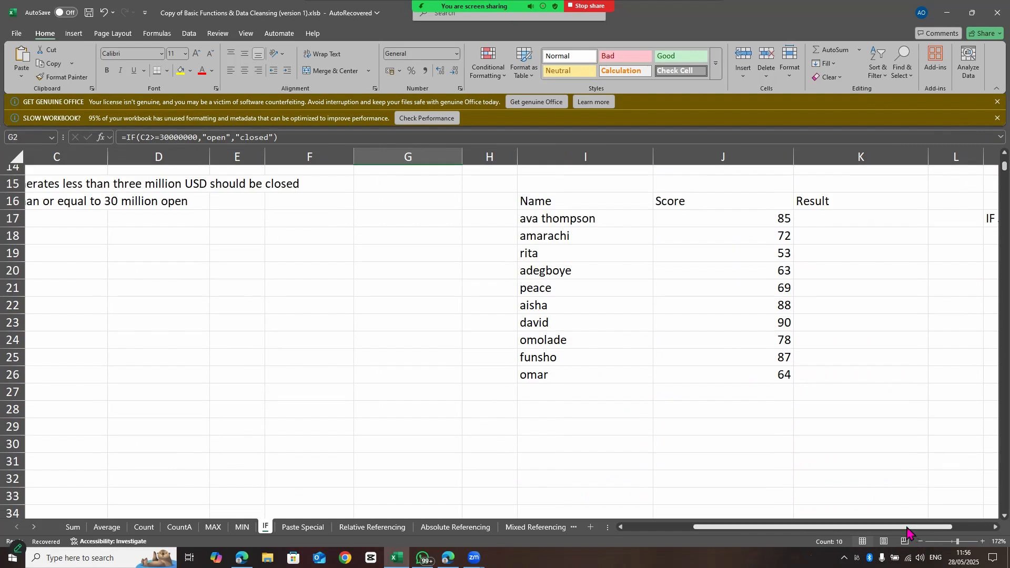
left_click_drag(908, 528, 990, 527)
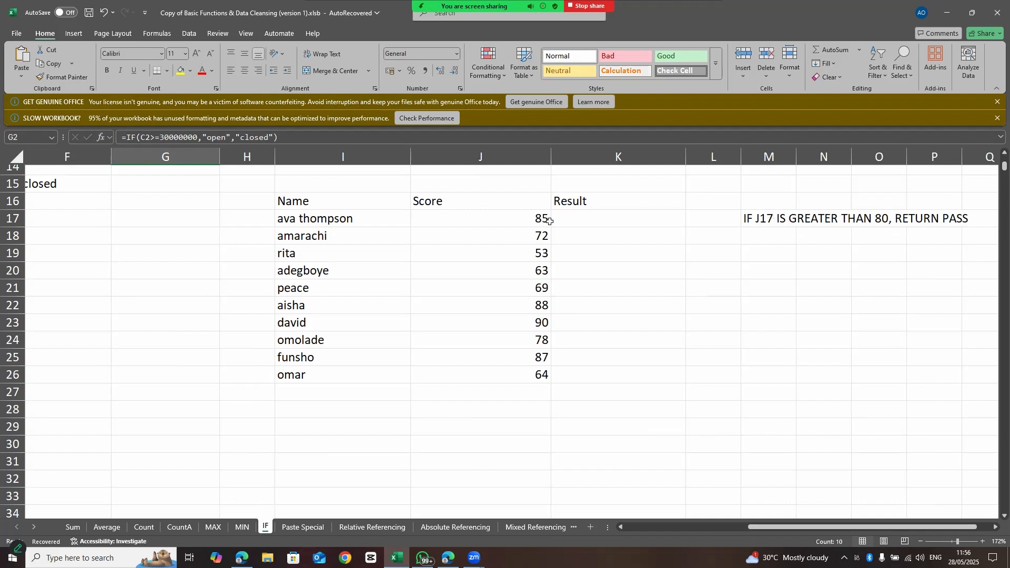
left_click(585, 220)
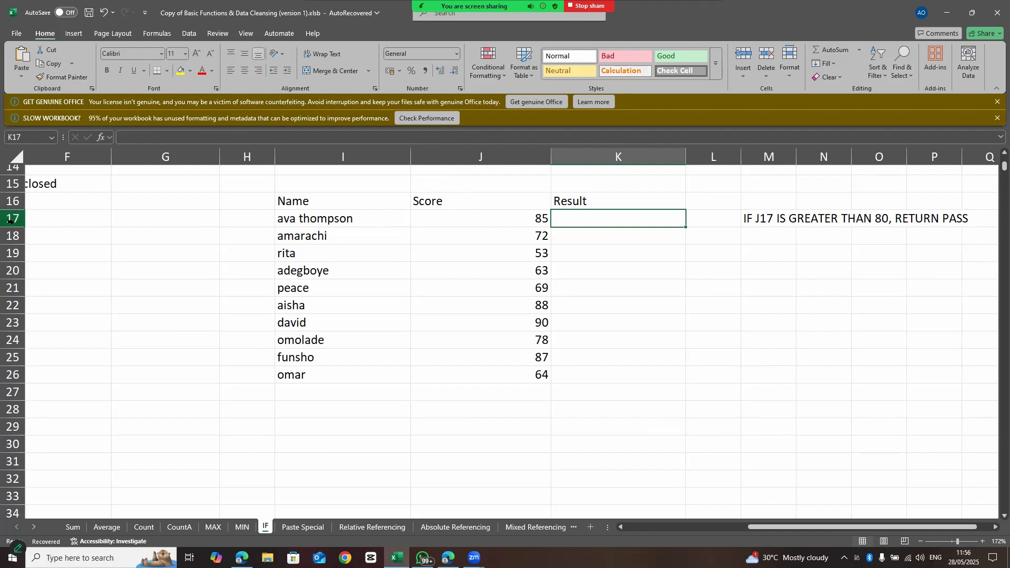
double_click(575, 220)
type("=if")
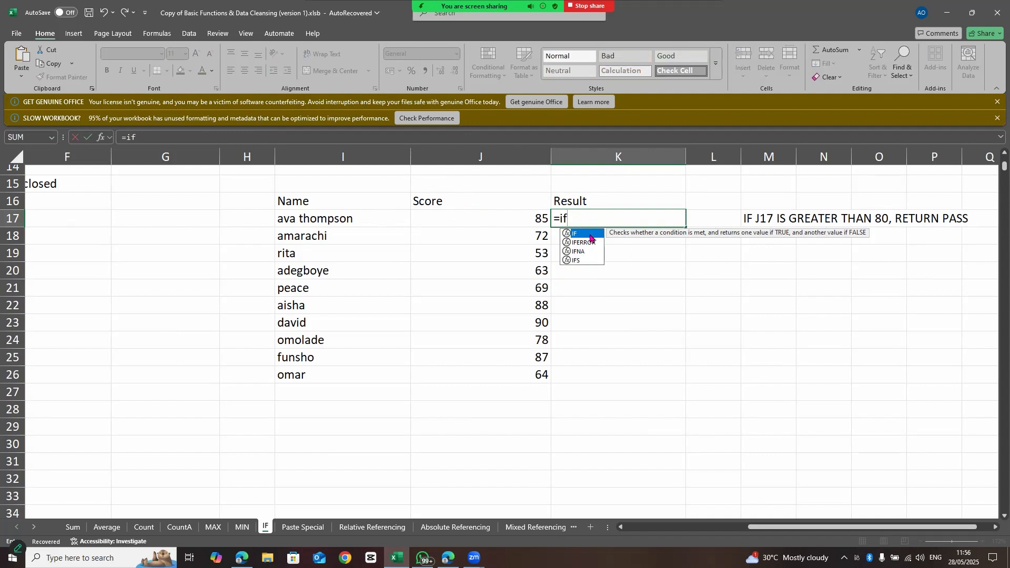
double_click(590, 235)
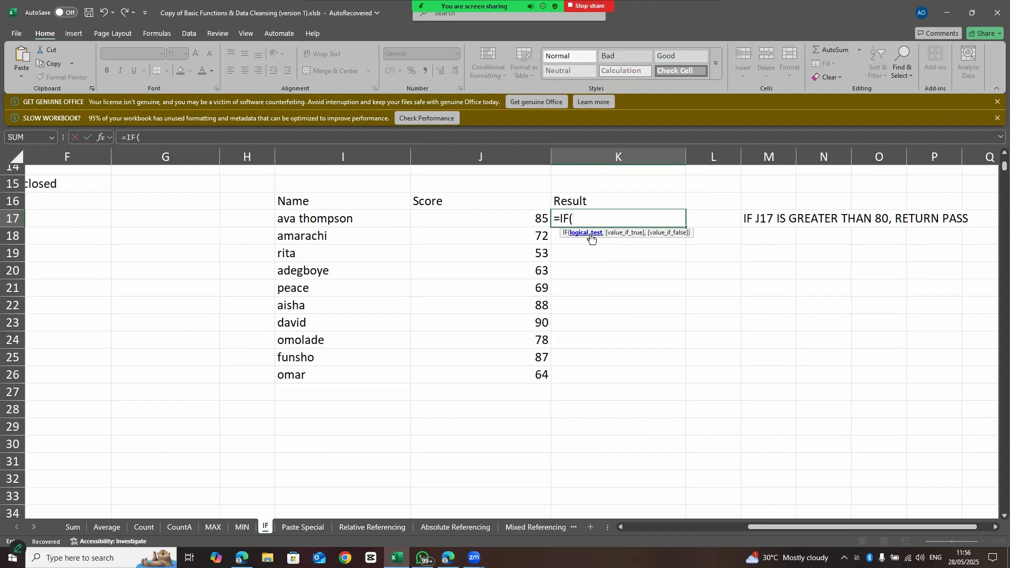
left_click(475, 220)
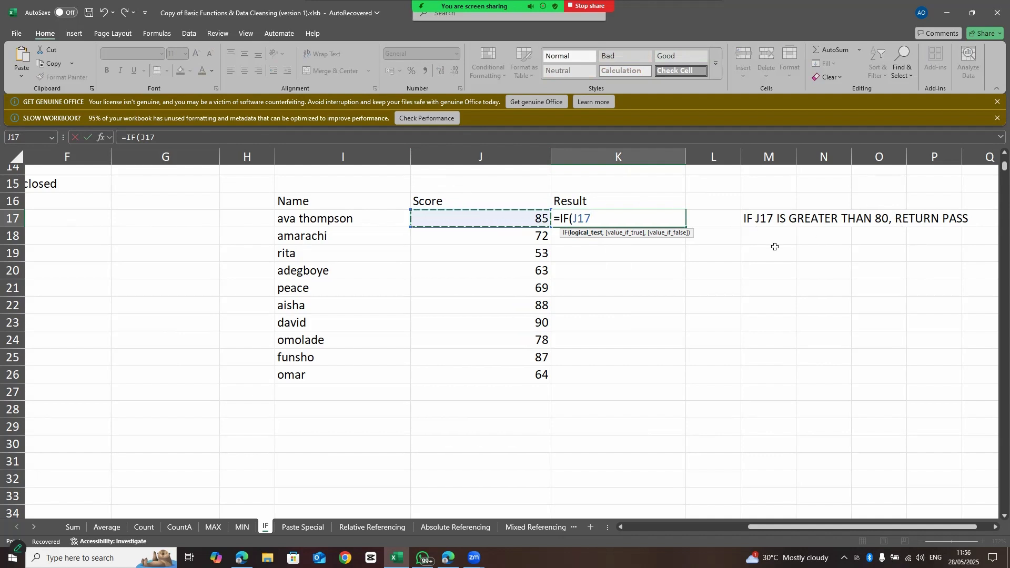
type(">=8")
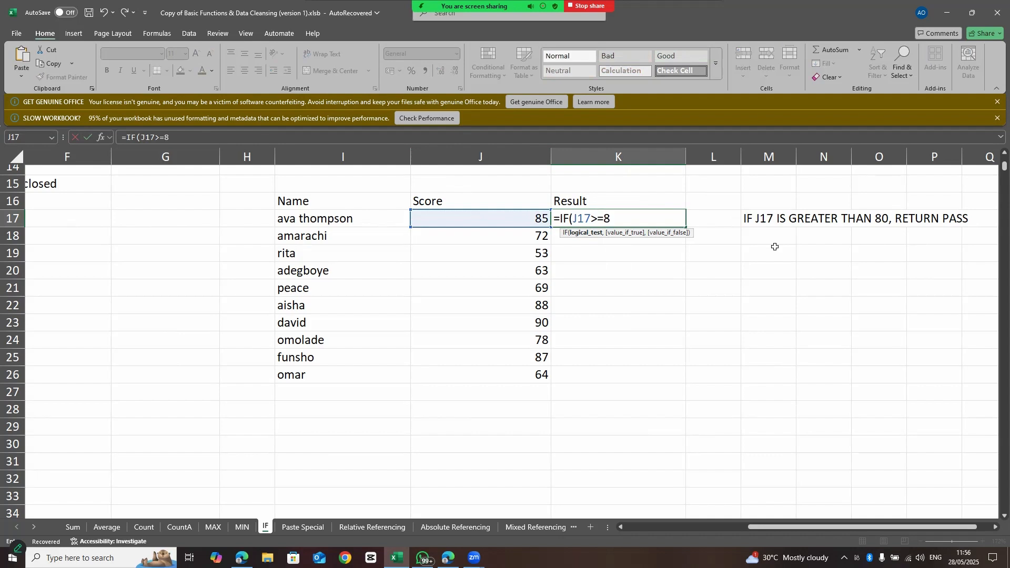
type("0,\"")
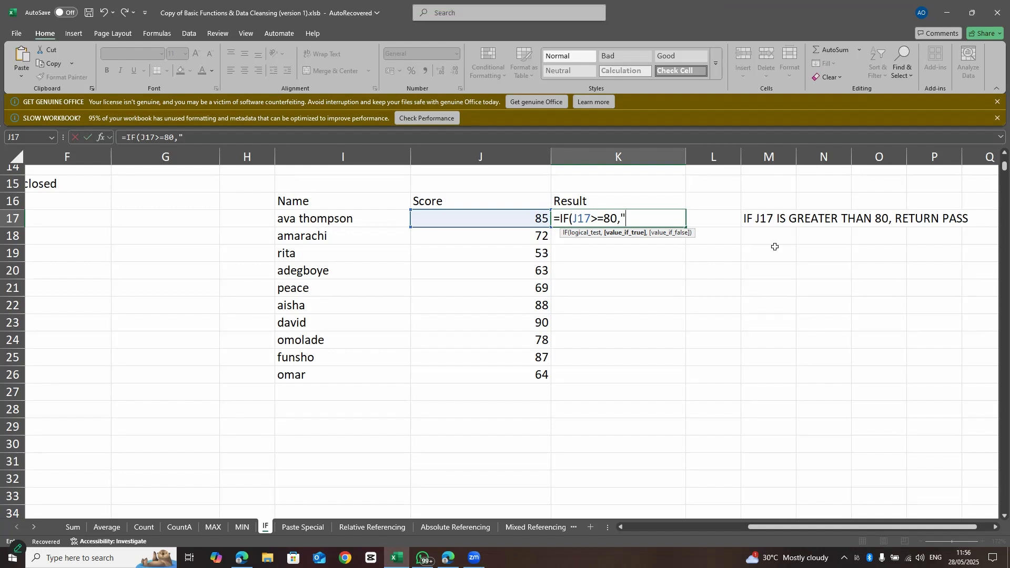
type("pass\"")
type(",\"")
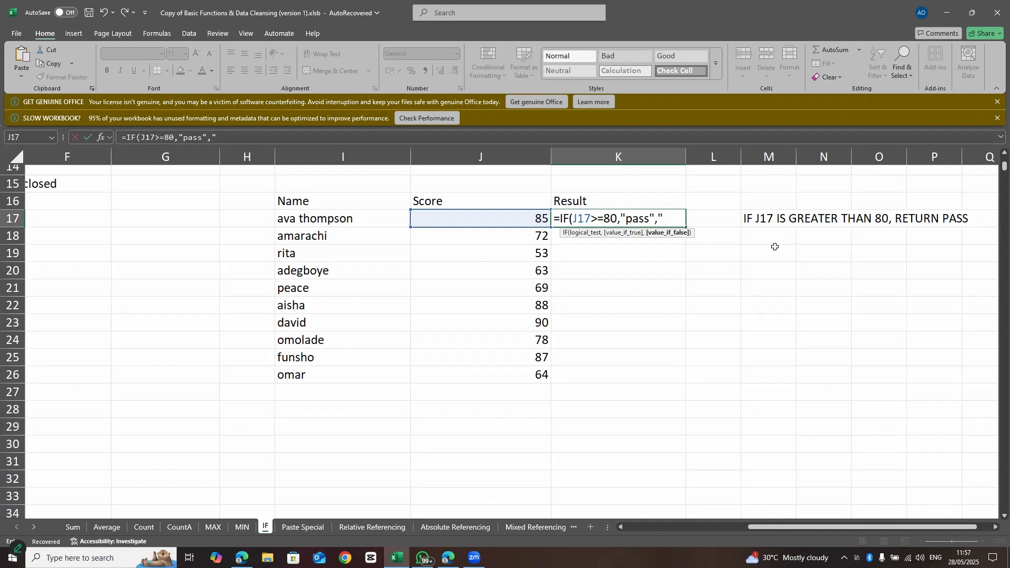
type("fail")
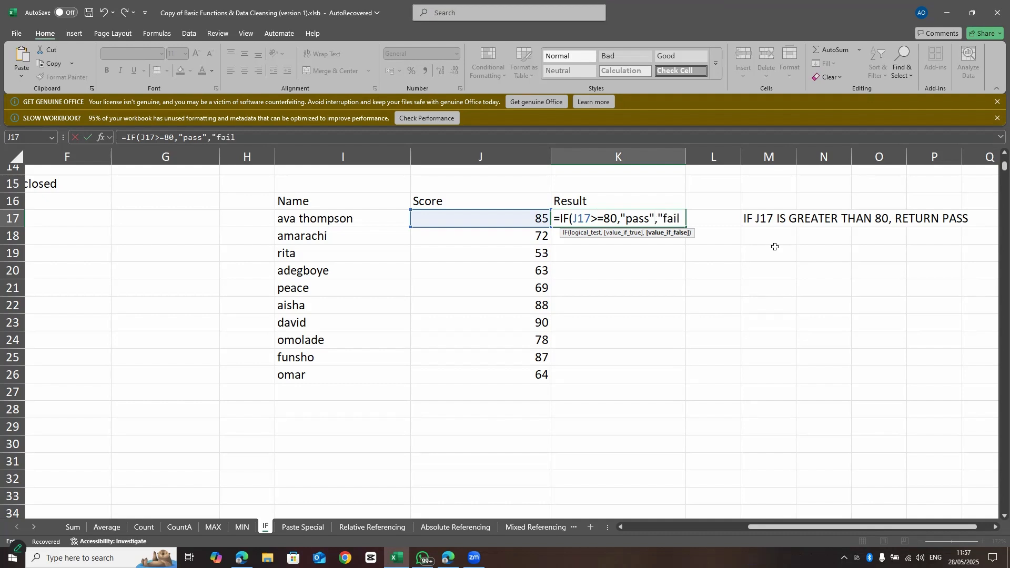
type("\")")
key("Return")
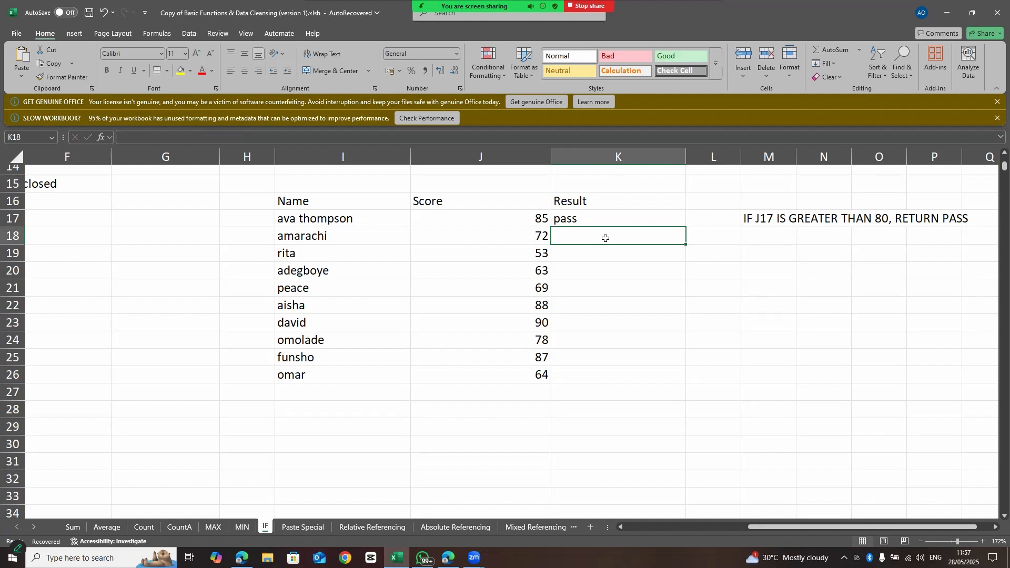
Step: Enter =IF(J18>=80,"pass","fail") in K18 to get the second student's result
type("=if")
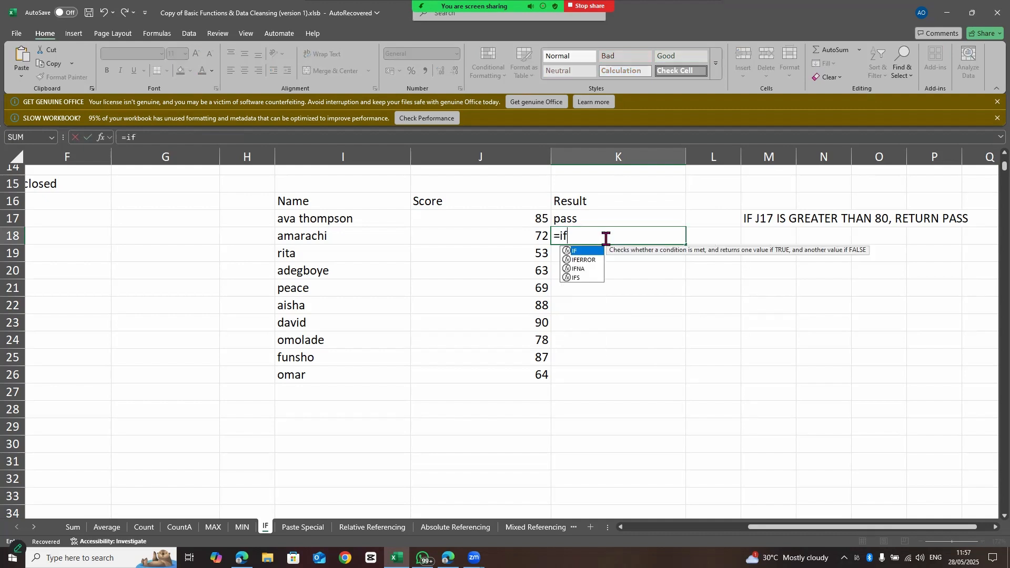
key("Tab")
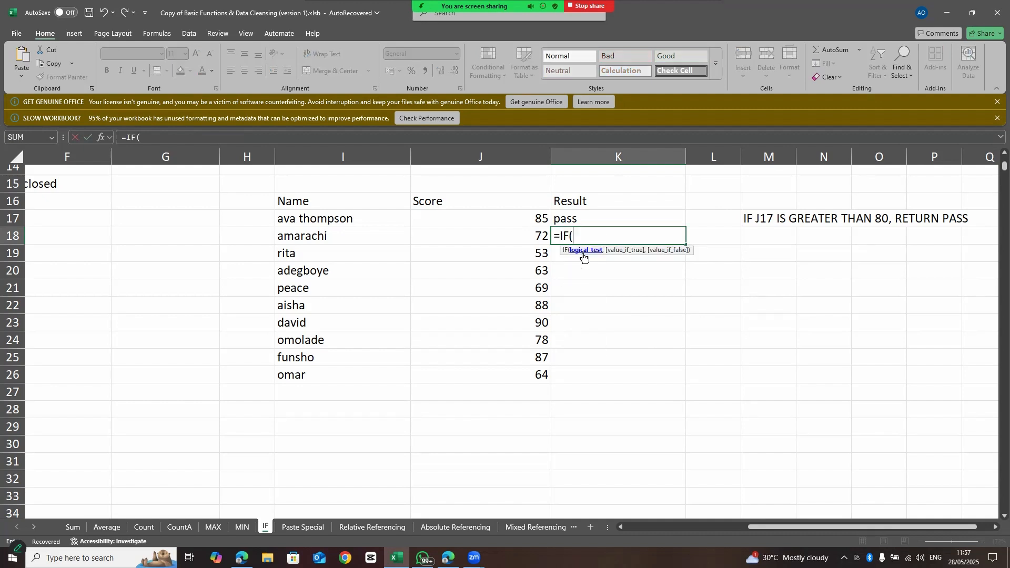
left_click(502, 237)
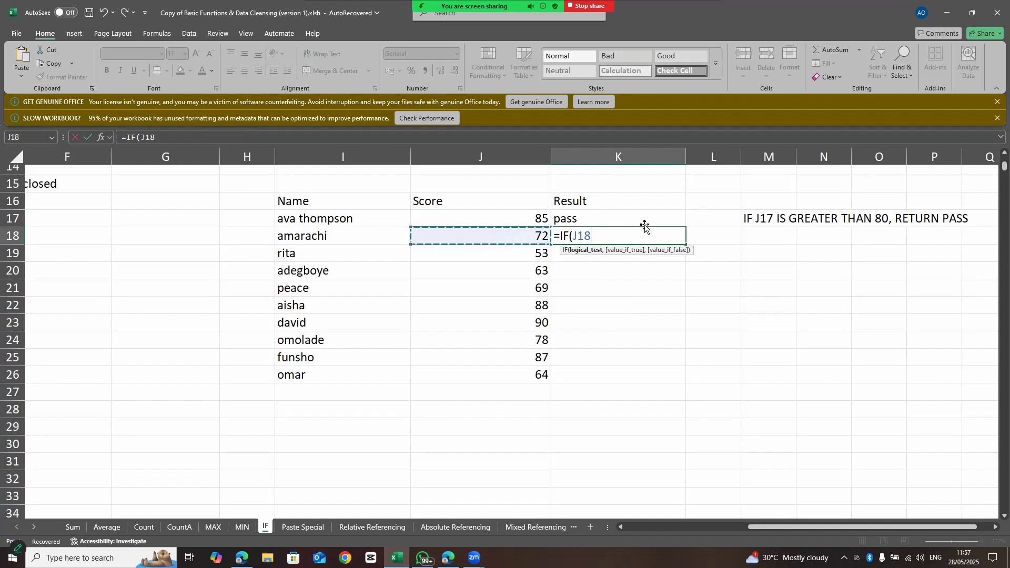
type(">=80,")
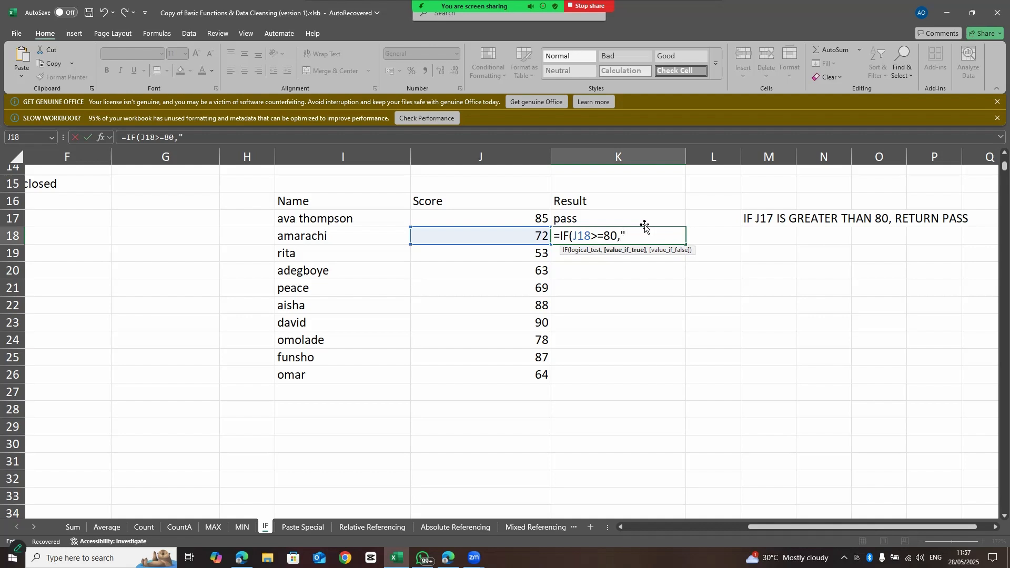
type("\"pass")
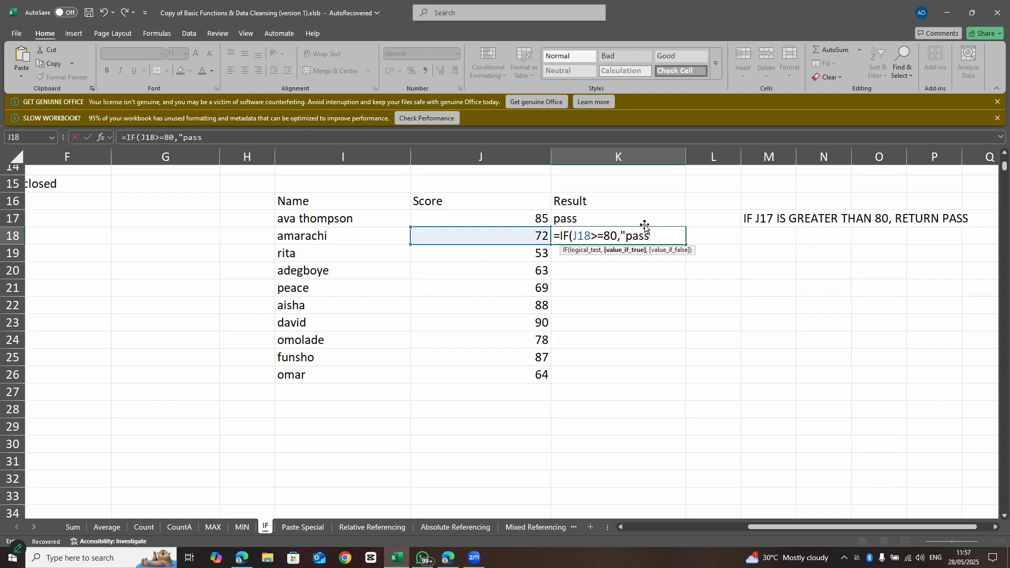
type("\"")
type(",\"fail")
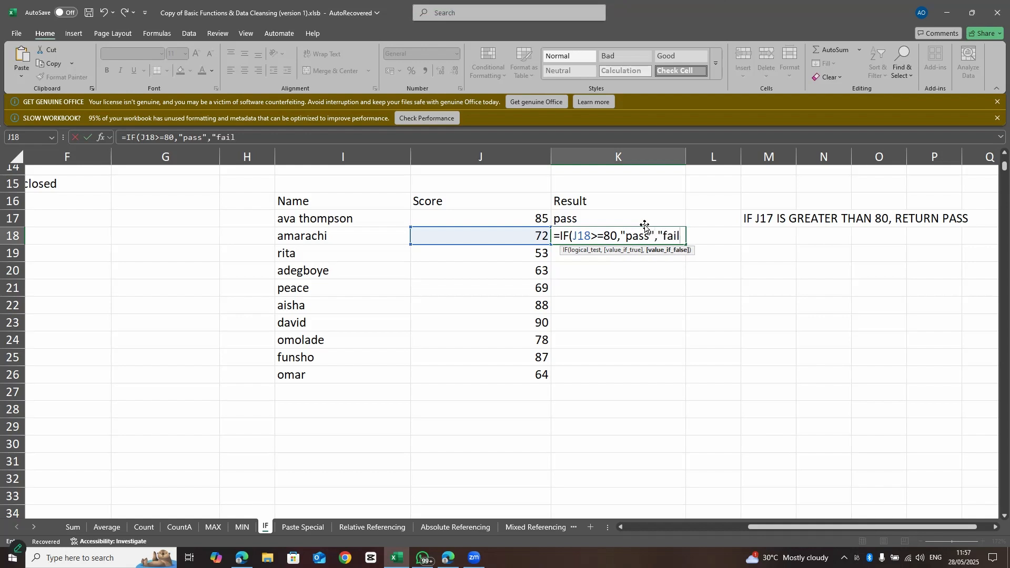
type("\")")
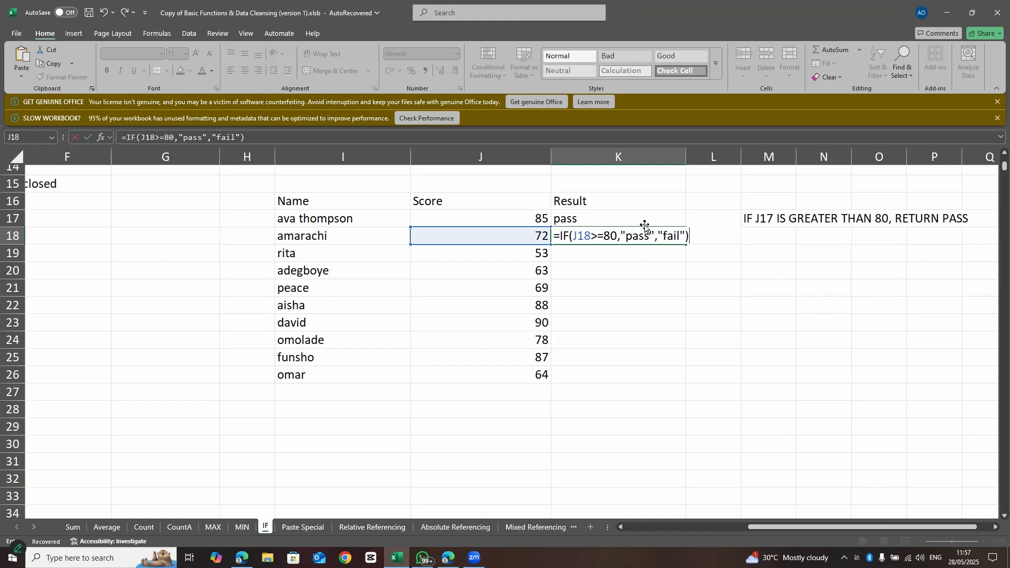
key("Return")
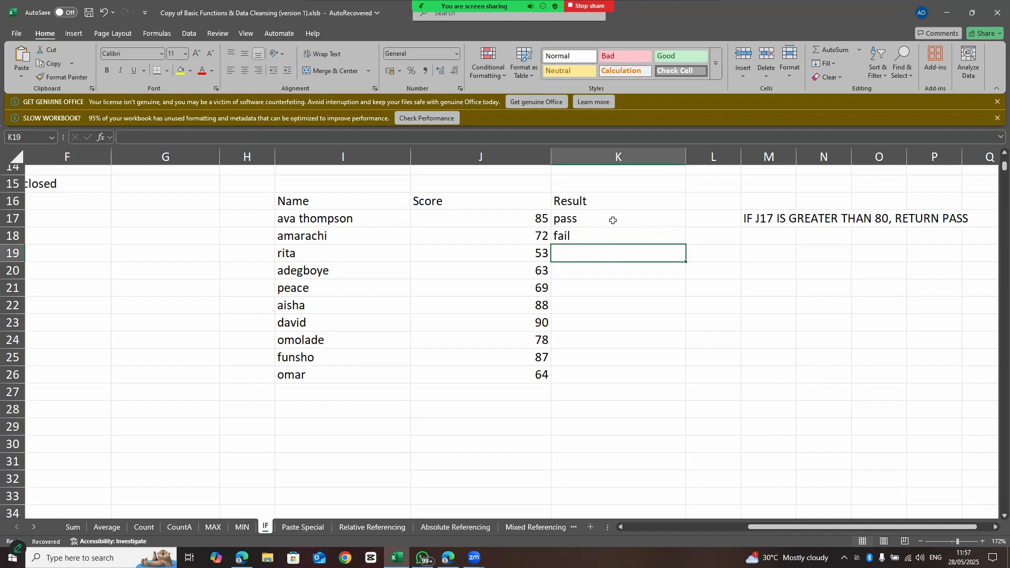
Step: Fill the K17 formula down through K26 in the student Result column
left_click(679, 224)
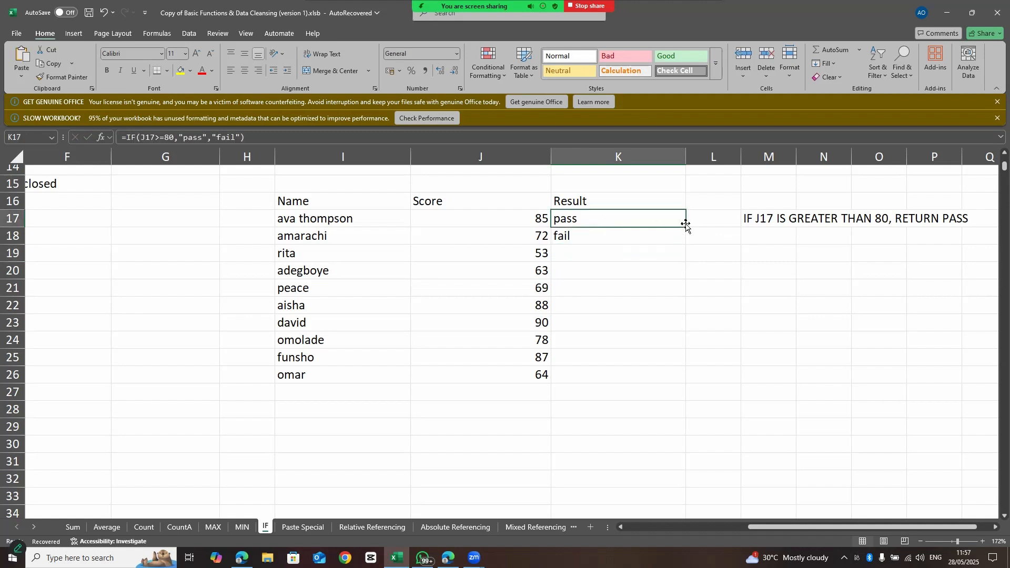
left_click_drag(686, 226, 691, 379)
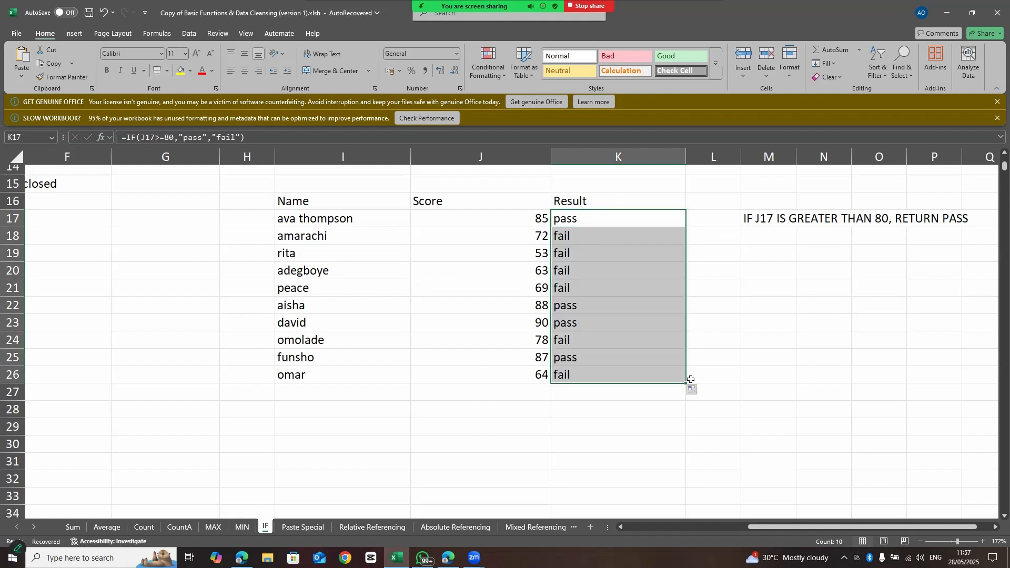
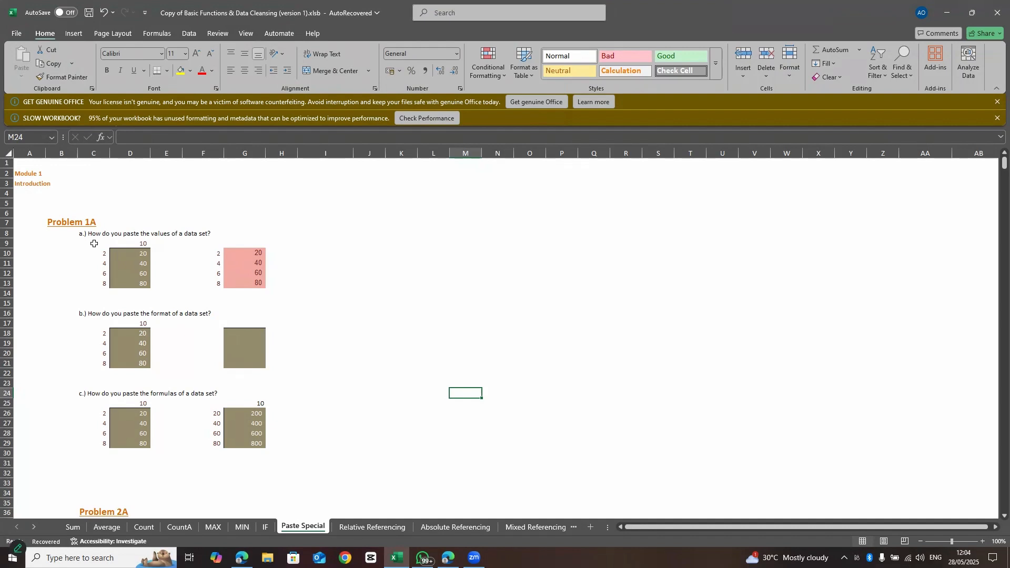
Step: Copy the Problem 1A part a data set in C9:D13 and paste only its values starting at I10
left_click_drag(97, 247, 136, 284)
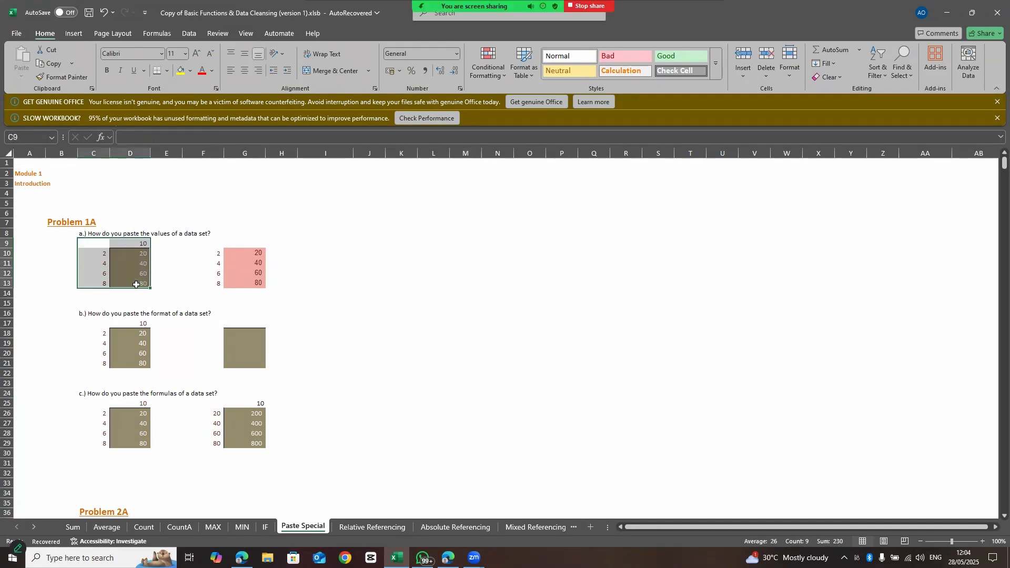
key("ctrl+v")
key("ctrl+c")
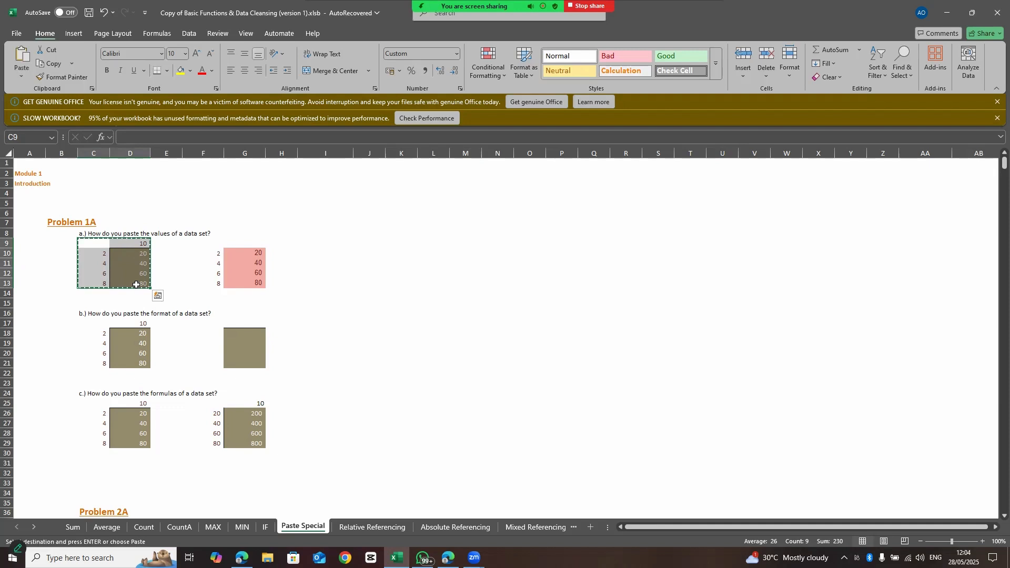
left_click(320, 253)
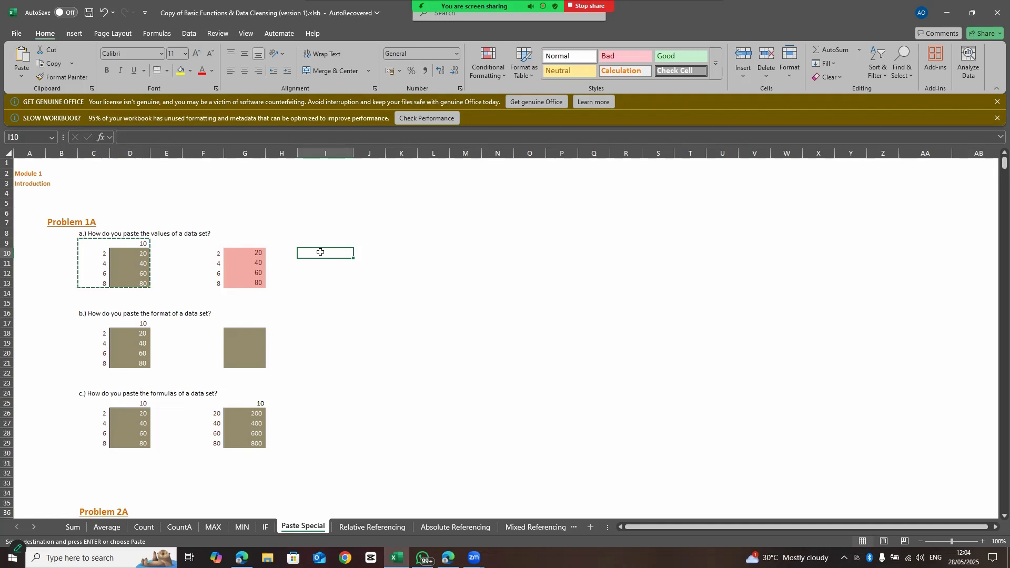
right_click(320, 252)
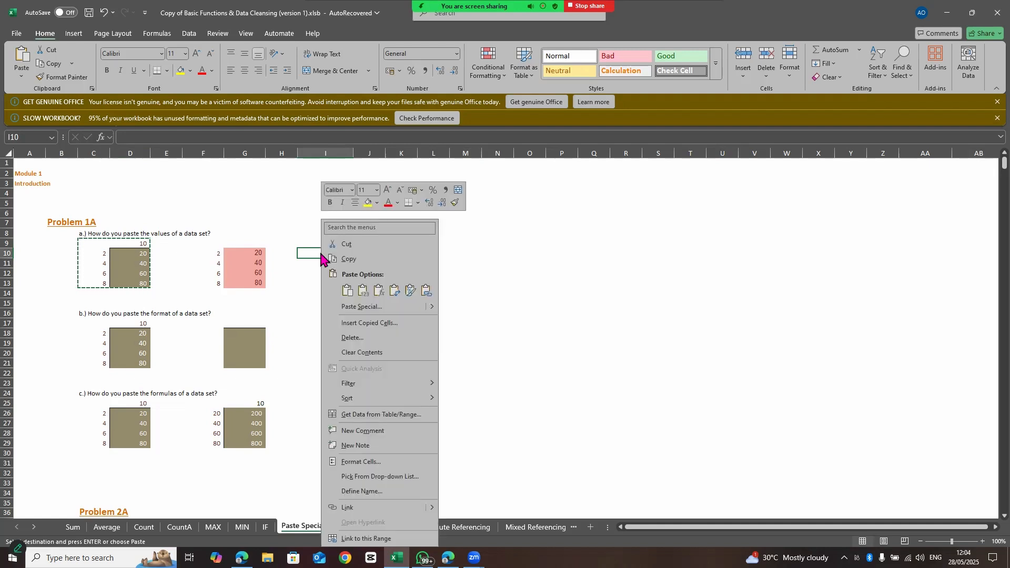
left_click(363, 289)
left_click(361, 291)
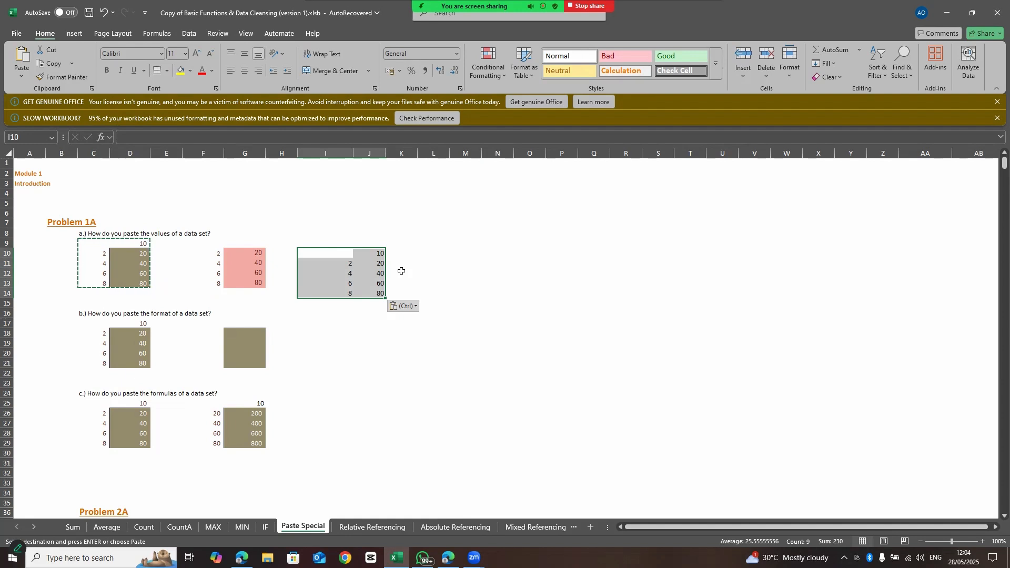
Step: Copy the range B9:D13 from Problem 1A part a and paste only its values starting at L10
left_click(433, 246)
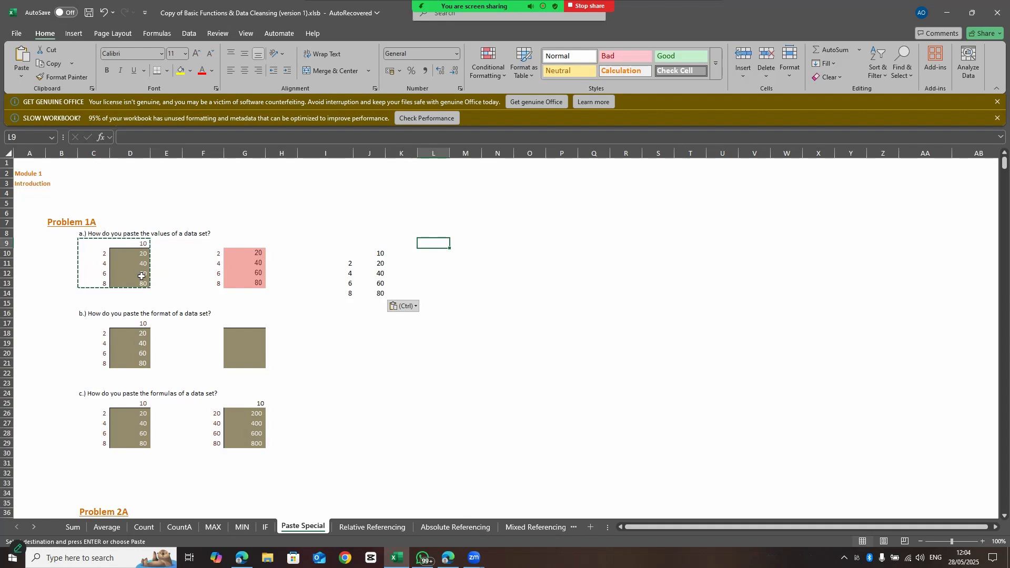
key("ctrl+c")
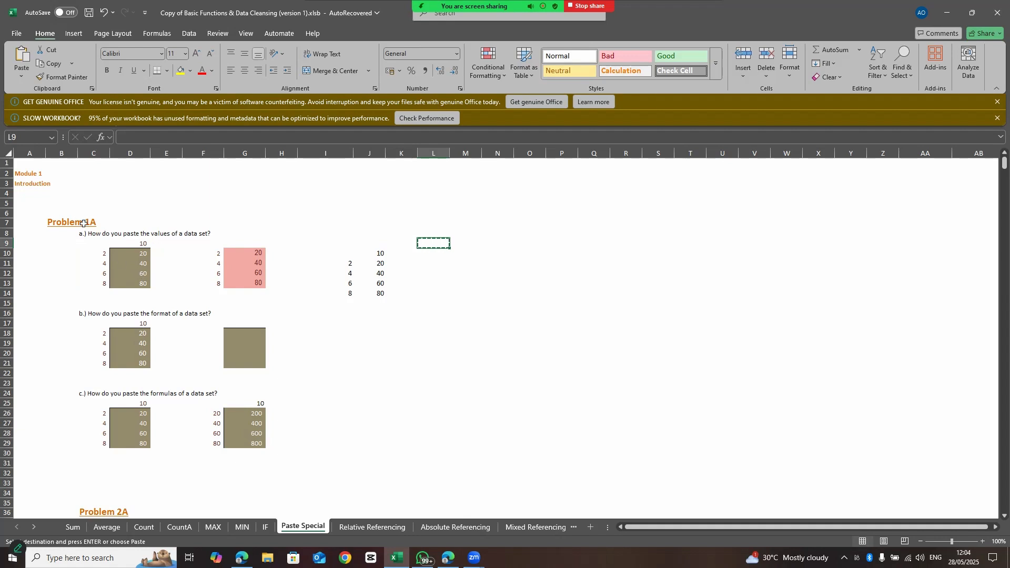
left_click_drag(71, 242, 137, 288)
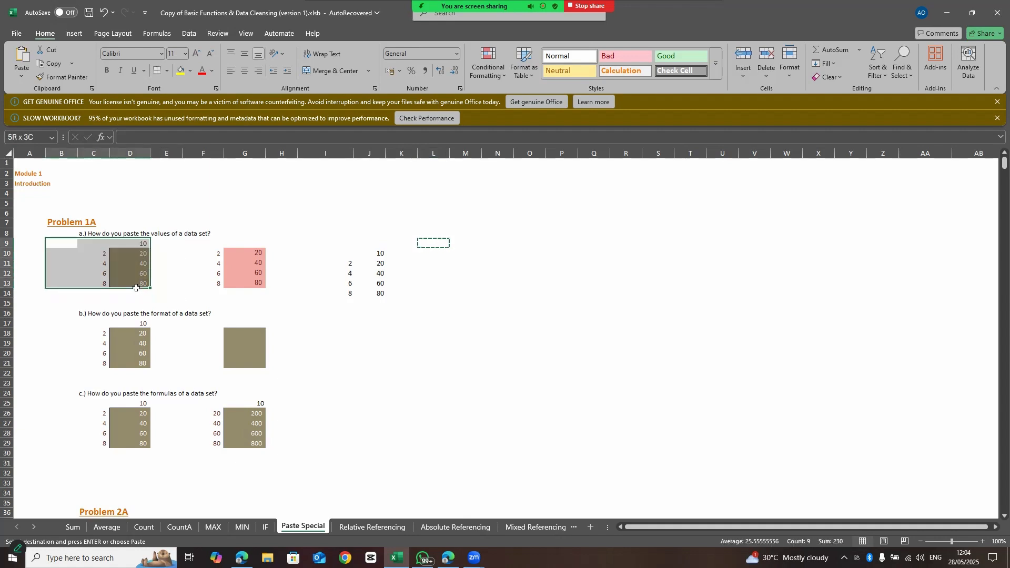
key("ctrl+c")
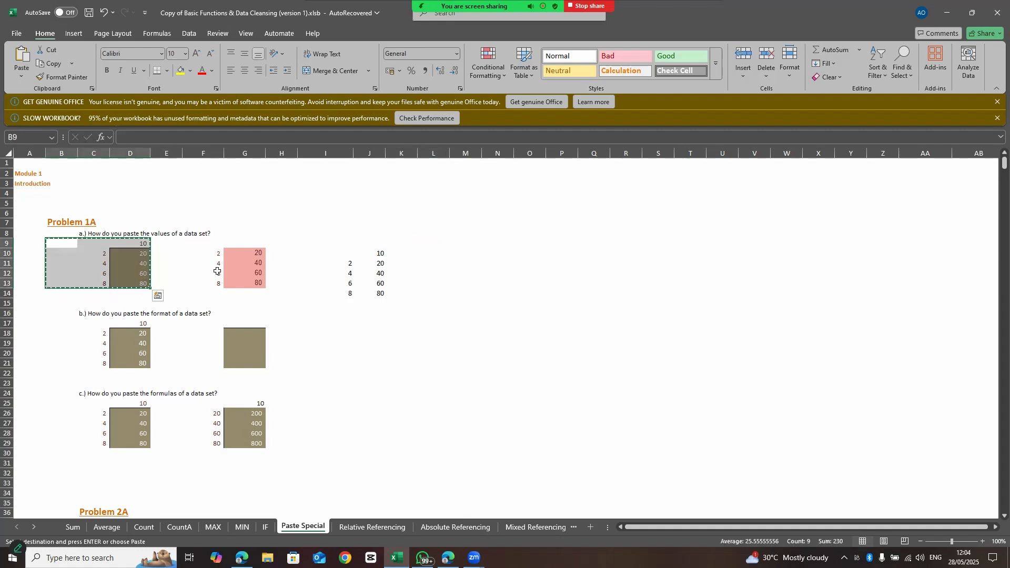
left_click(434, 252)
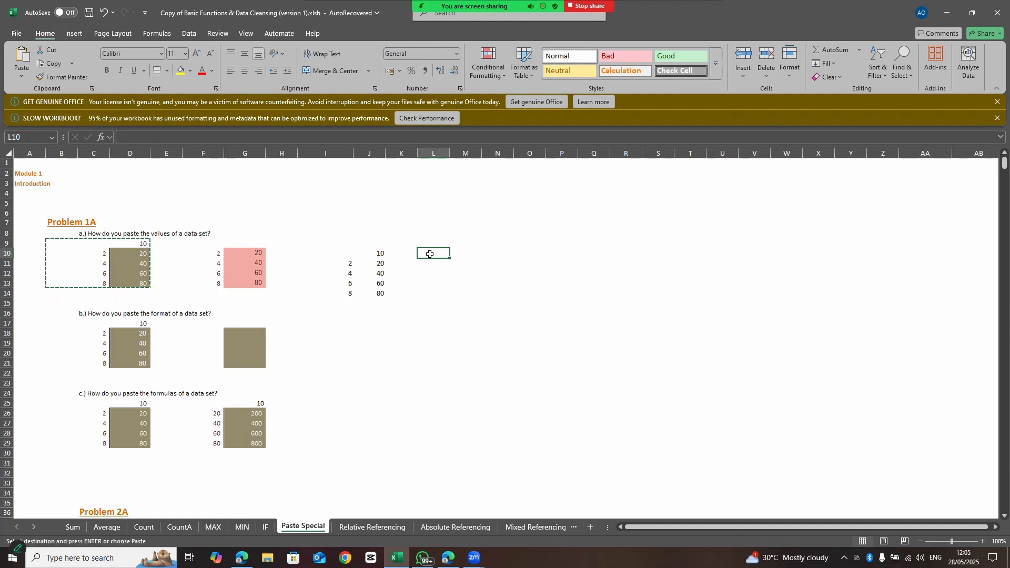
right_click(430, 254)
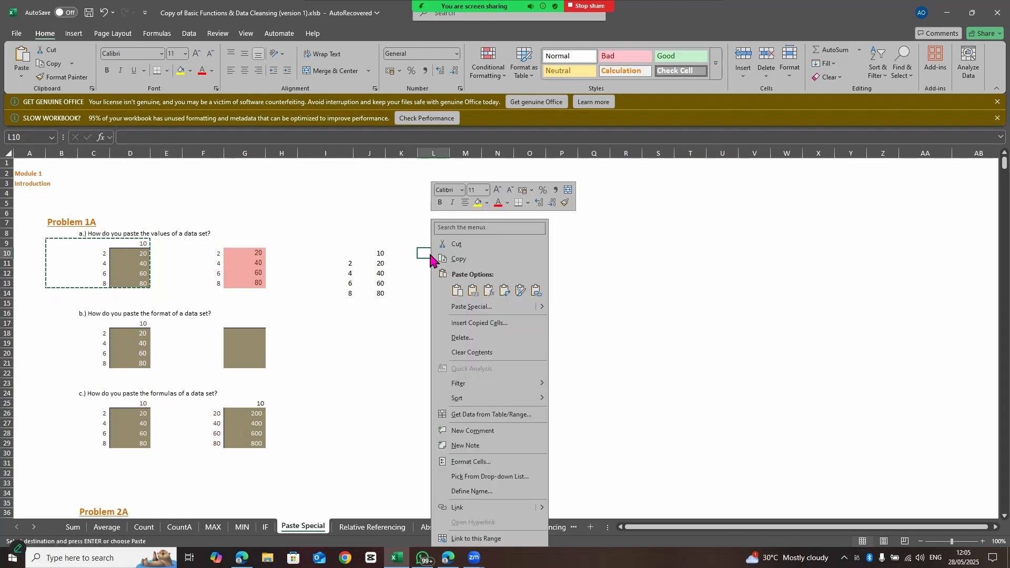
left_click(473, 291)
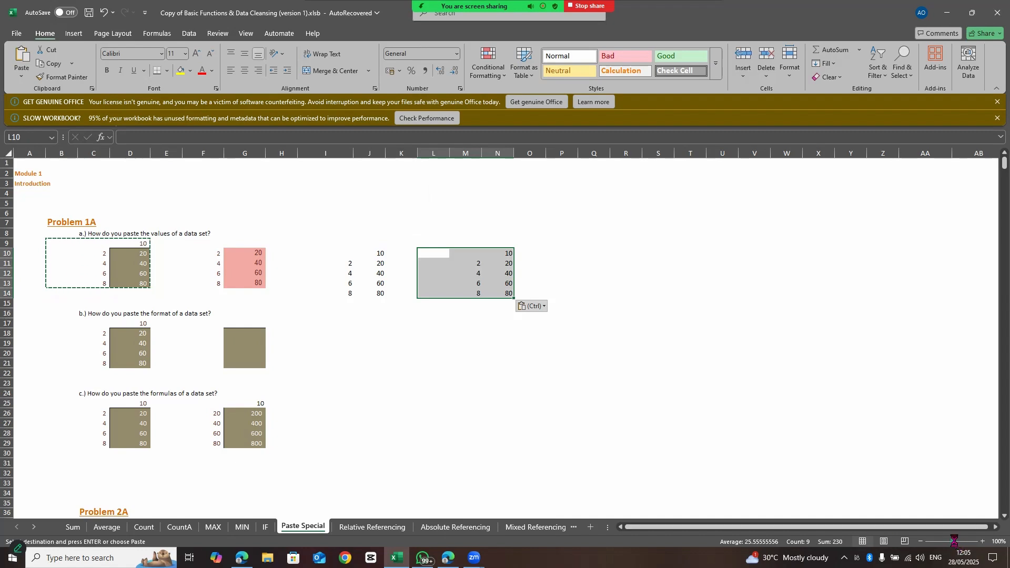
Step: Copy the part b data set in C17:D21 and paste only its values starting at I17
left_click_drag(953, 542, 957, 542)
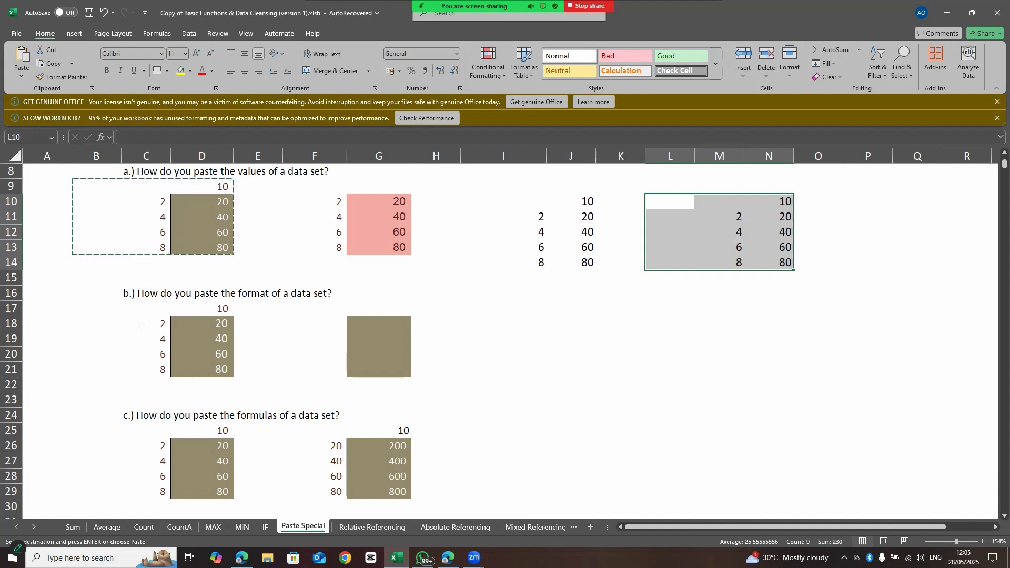
left_click_drag(137, 311, 212, 363)
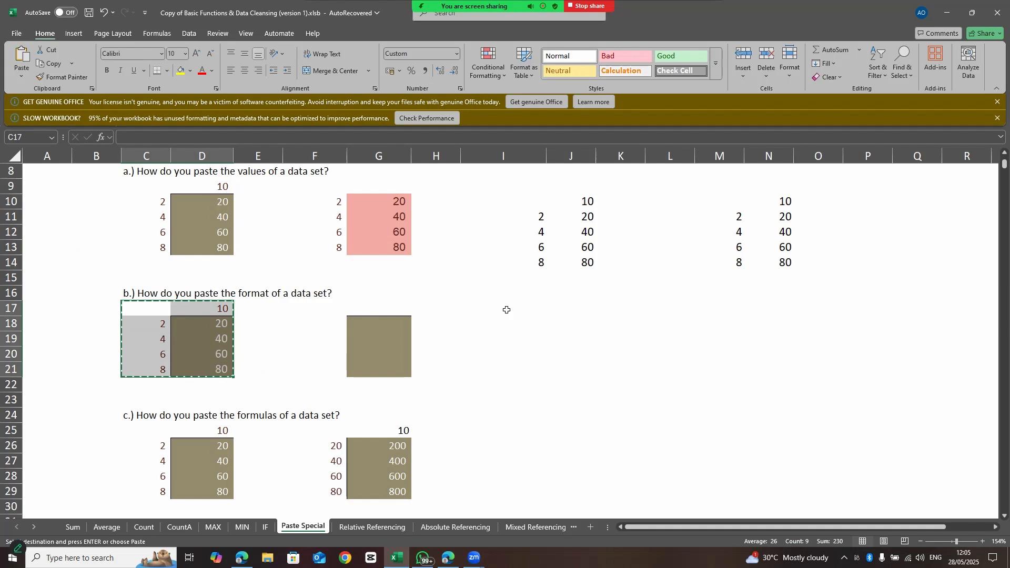
right_click(506, 310)
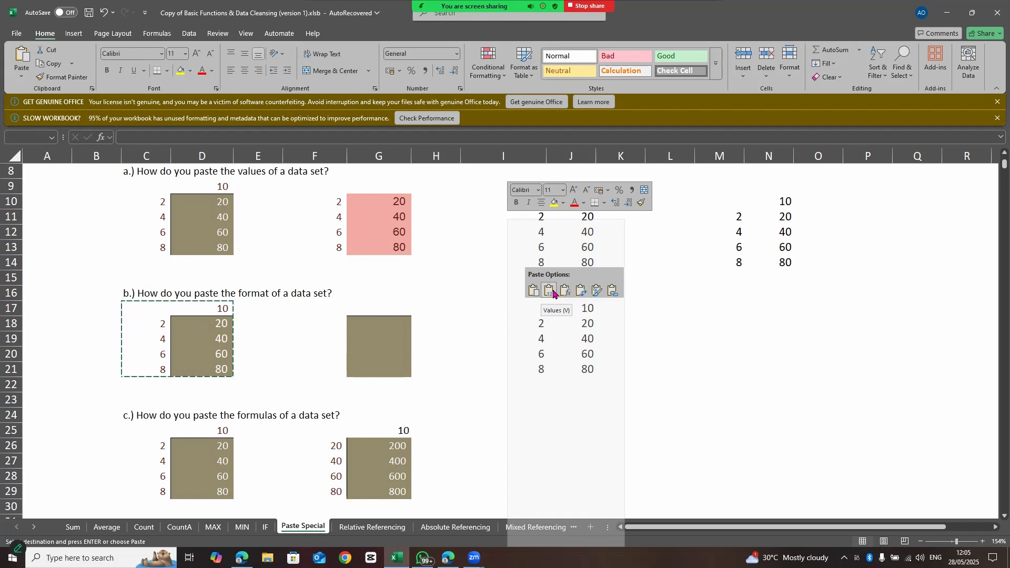
left_click(553, 292)
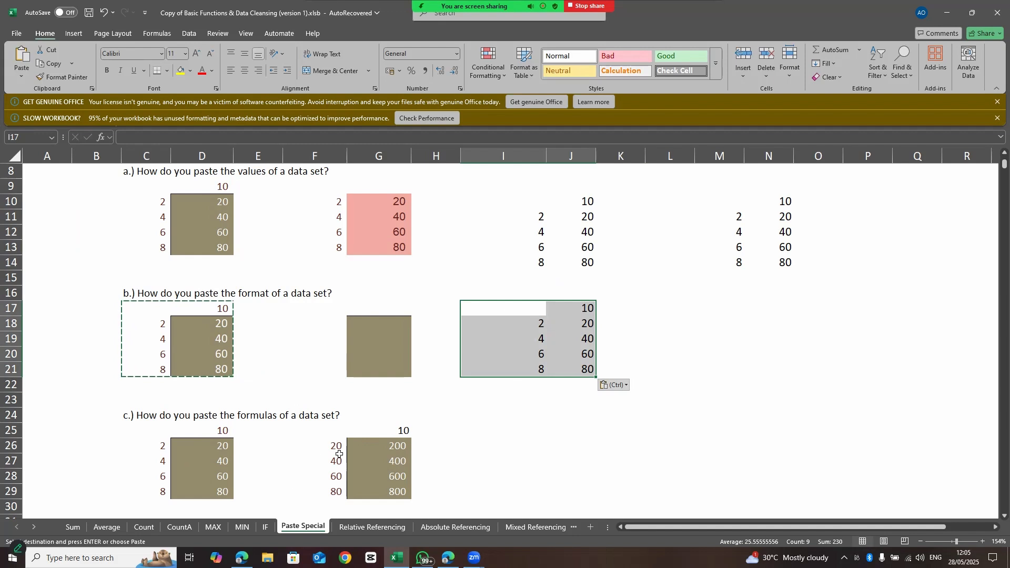
left_click(131, 430)
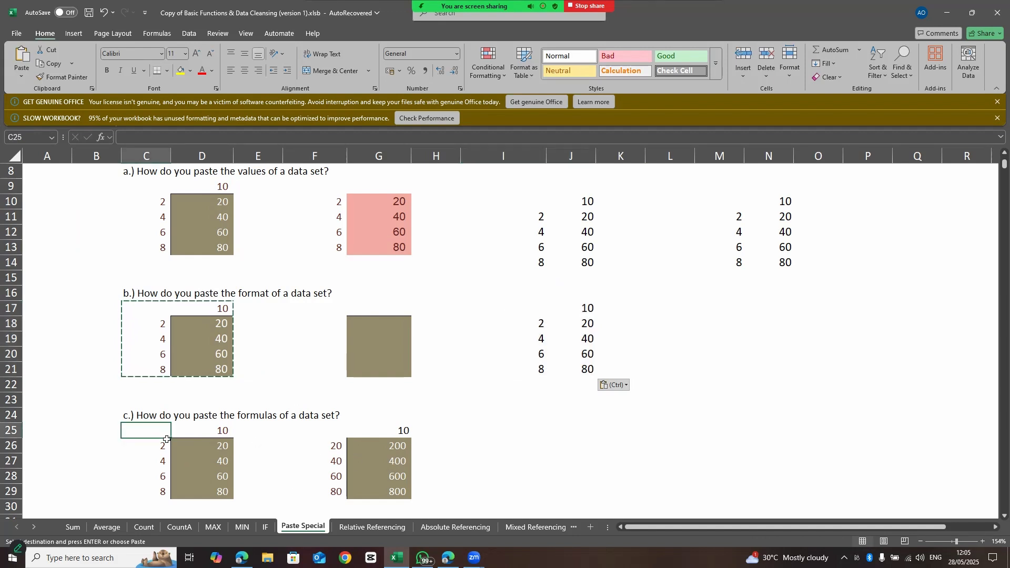
left_click_drag(166, 440, 206, 493)
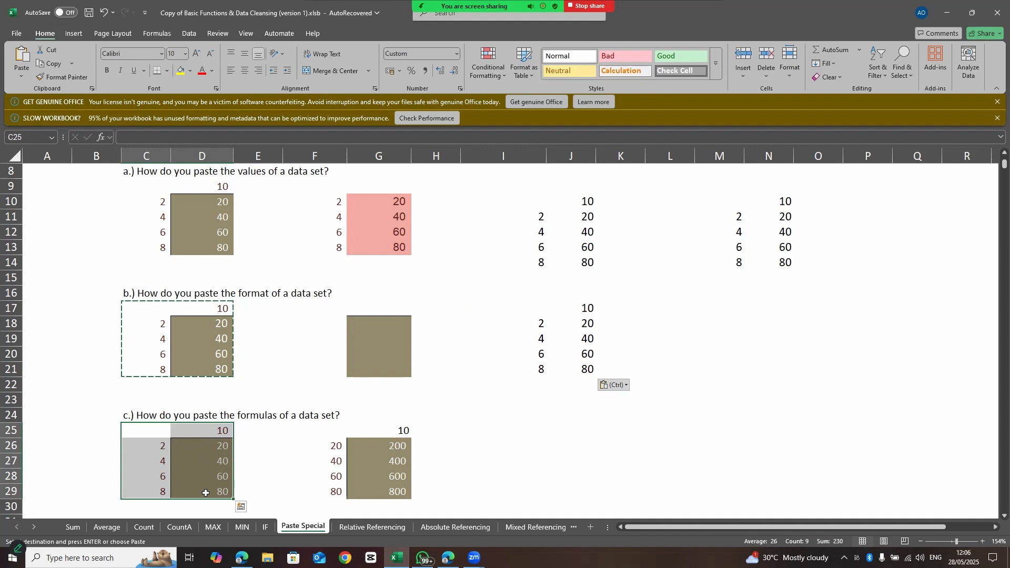
key("ctrl+c")
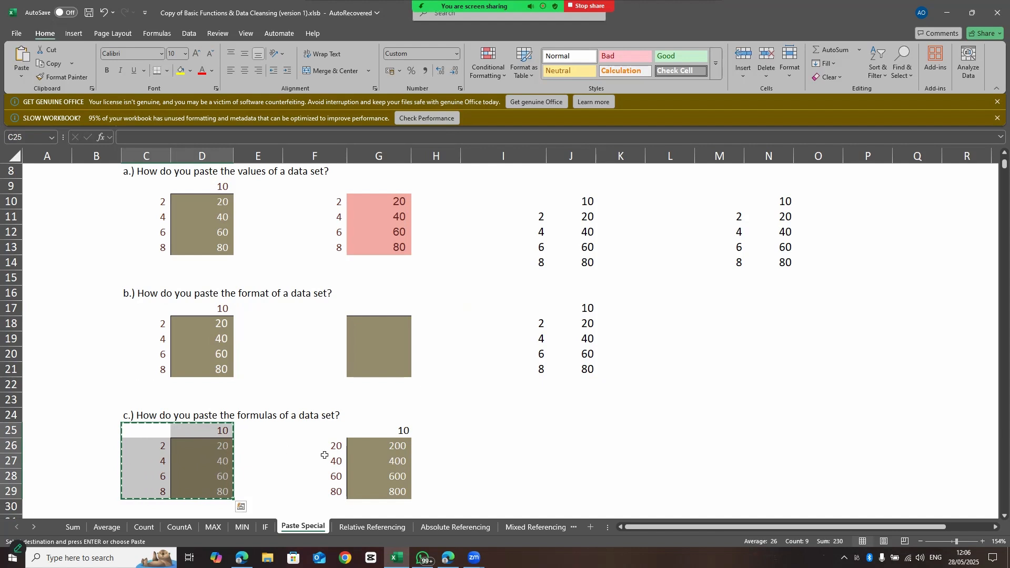
left_click(285, 445)
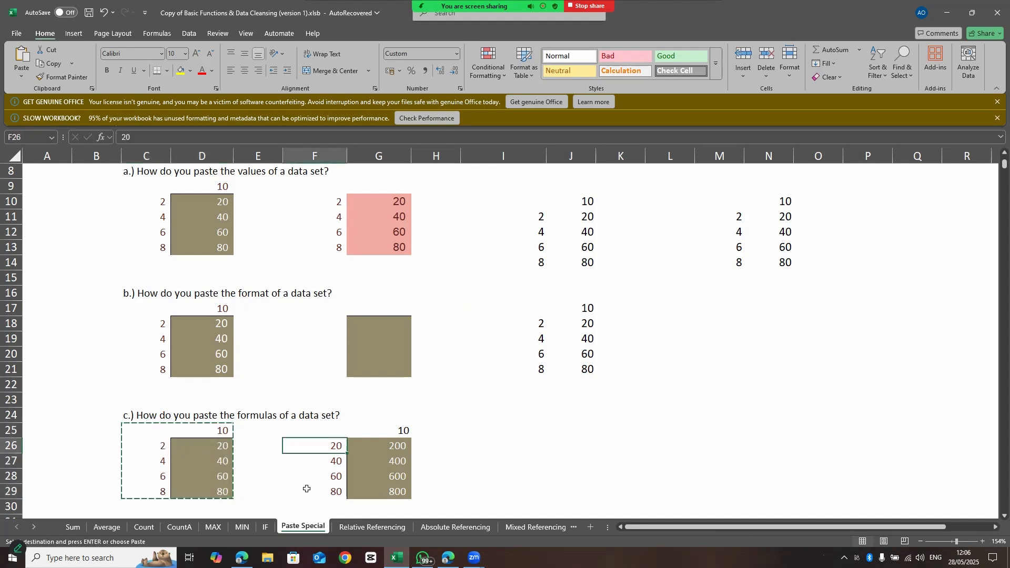
left_click(268, 490)
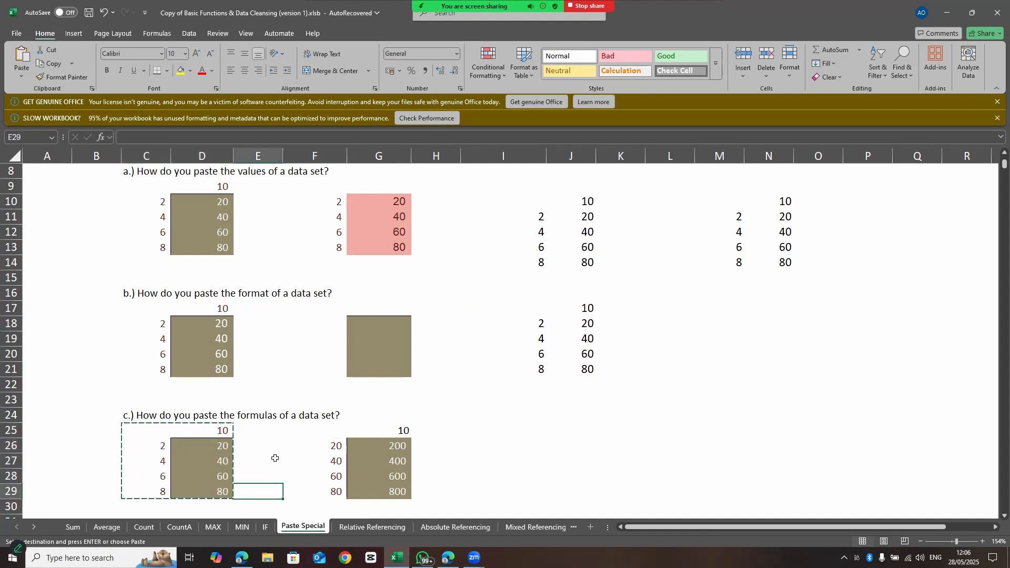
left_click(521, 463)
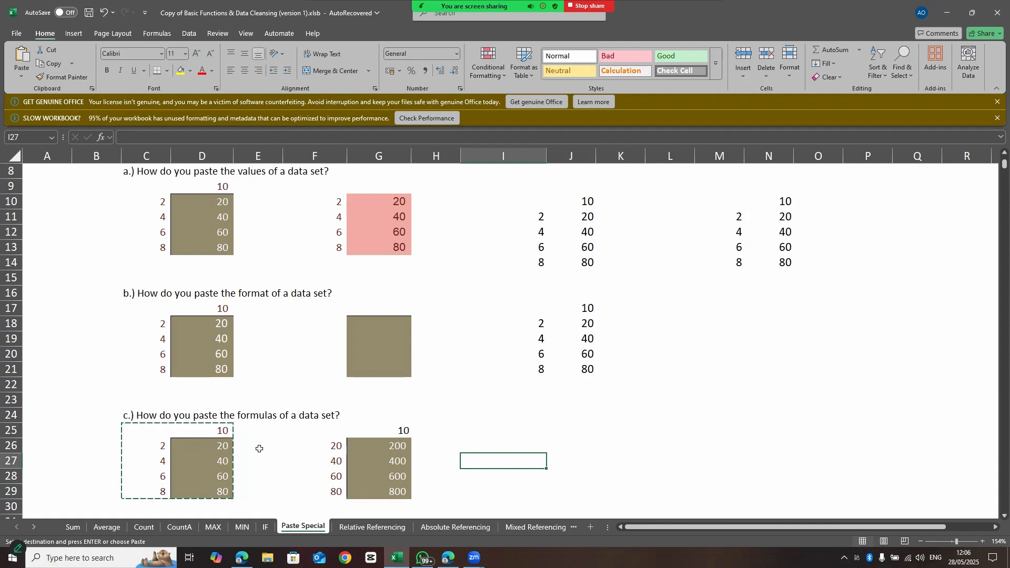
left_click(261, 451)
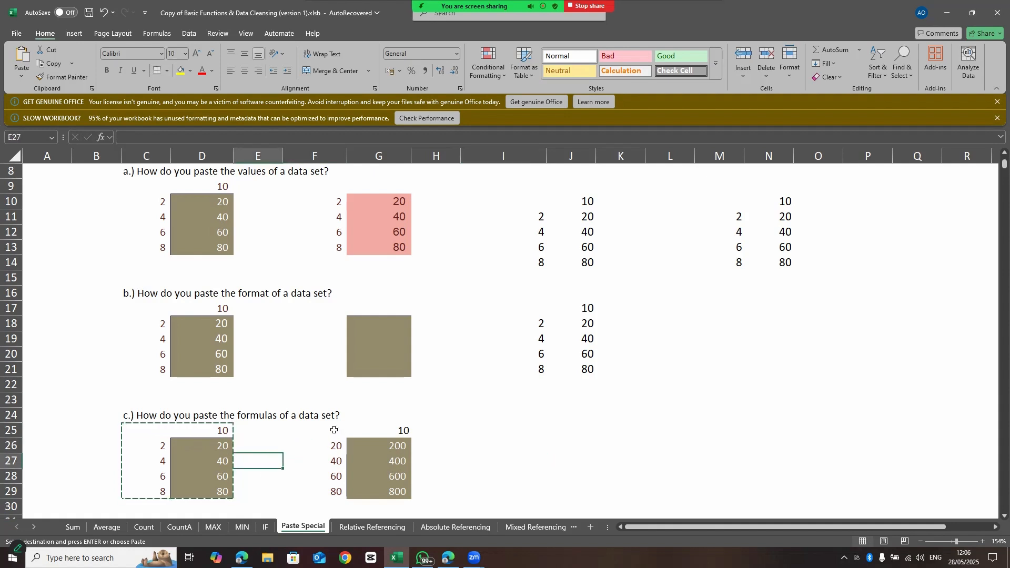
left_click_drag(337, 431, 402, 493)
key("ctrl+v")
left_click(493, 462)
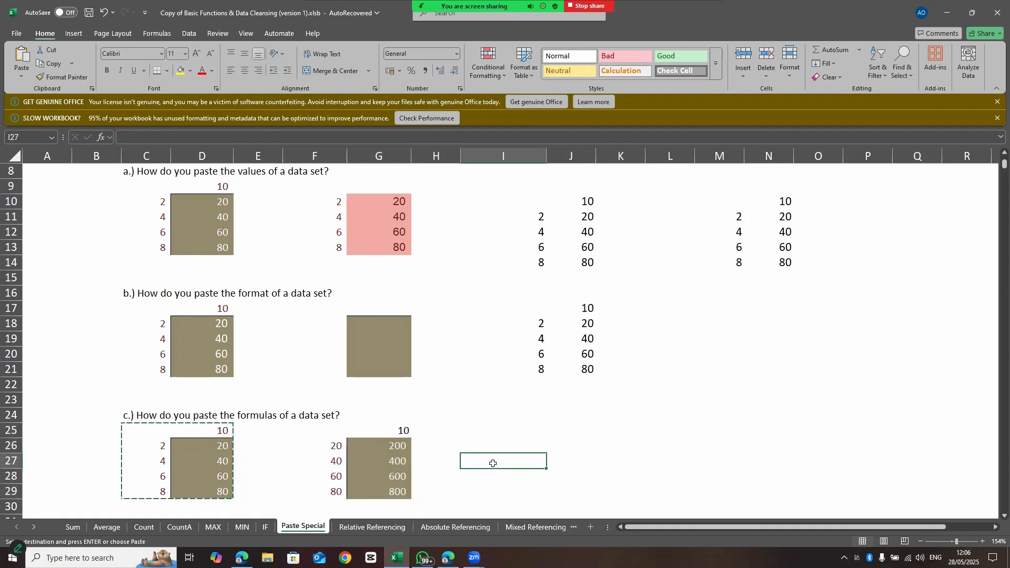
Step: Undo the values paste in I17:J21
key("ctrl+z")
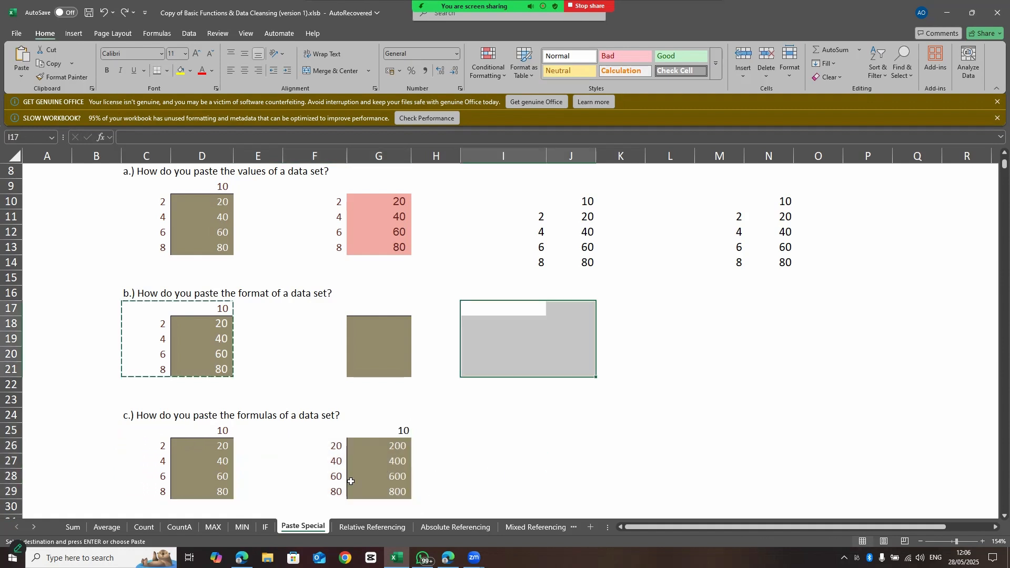
left_click(276, 467)
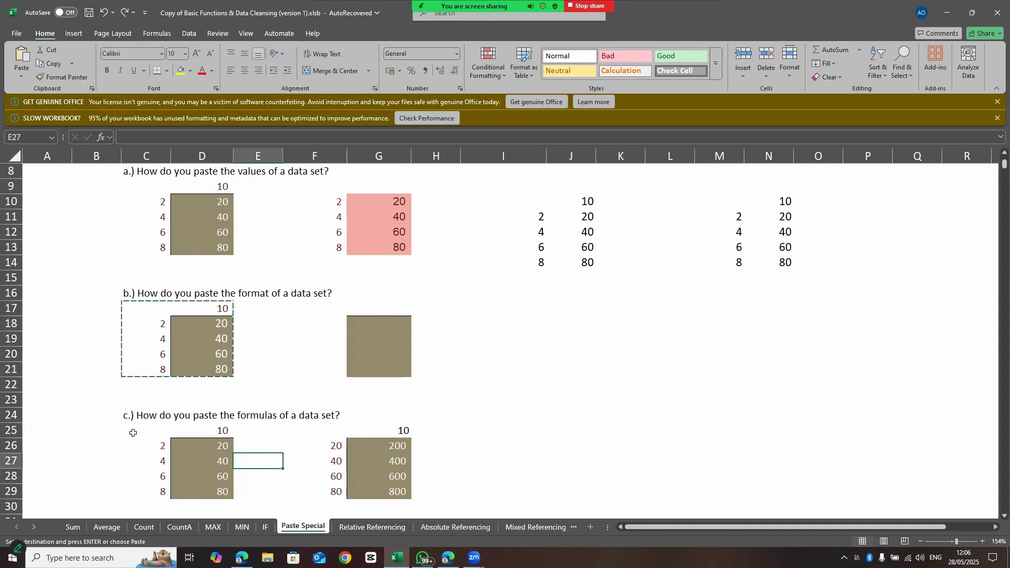
Step: Copy the part c data set in C25:D29 and paste only its values starting at I24
left_click_drag(141, 430, 214, 492)
key("ctrl+v")
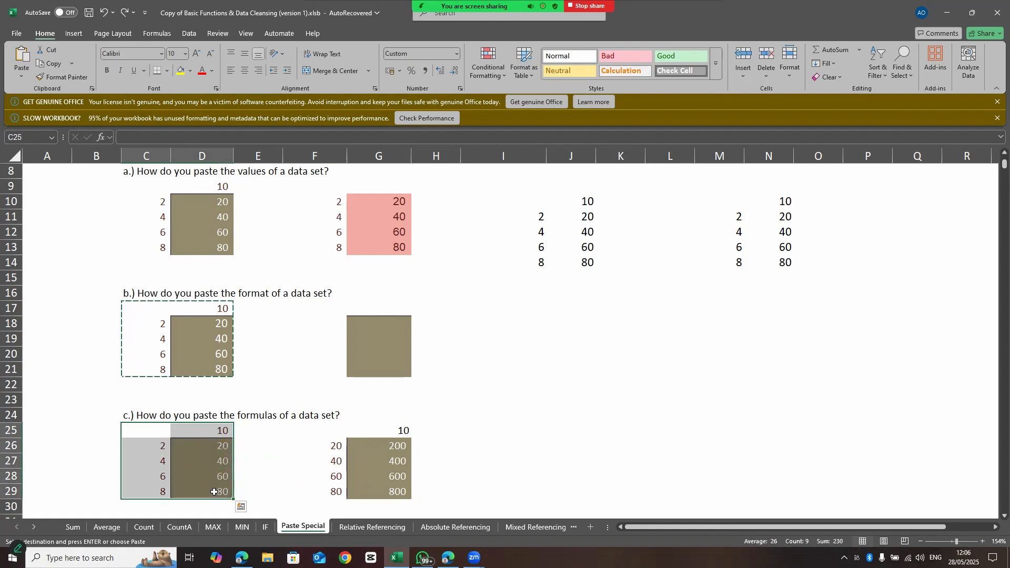
key("ctrl+c")
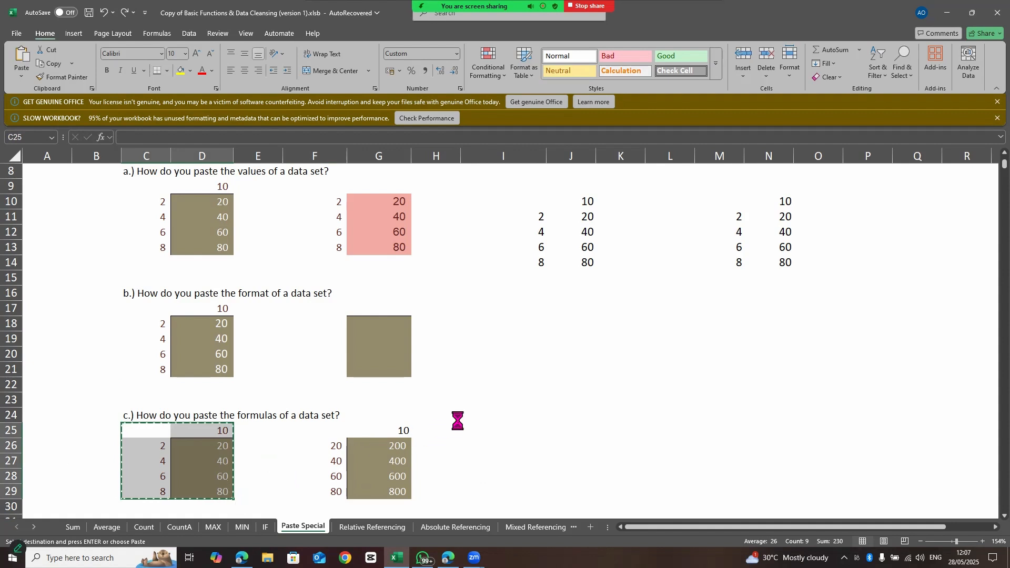
right_click(482, 420)
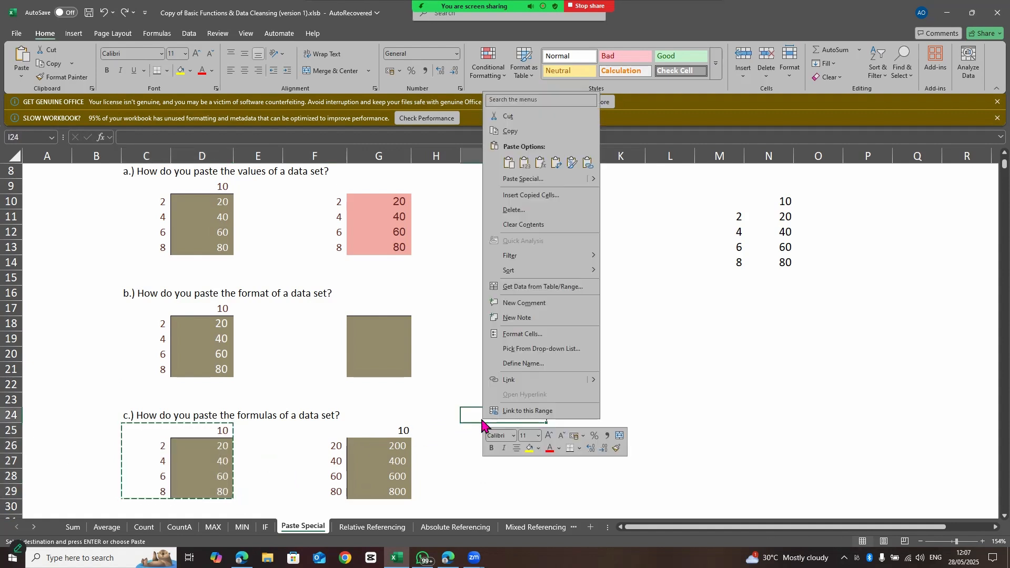
left_click(525, 163)
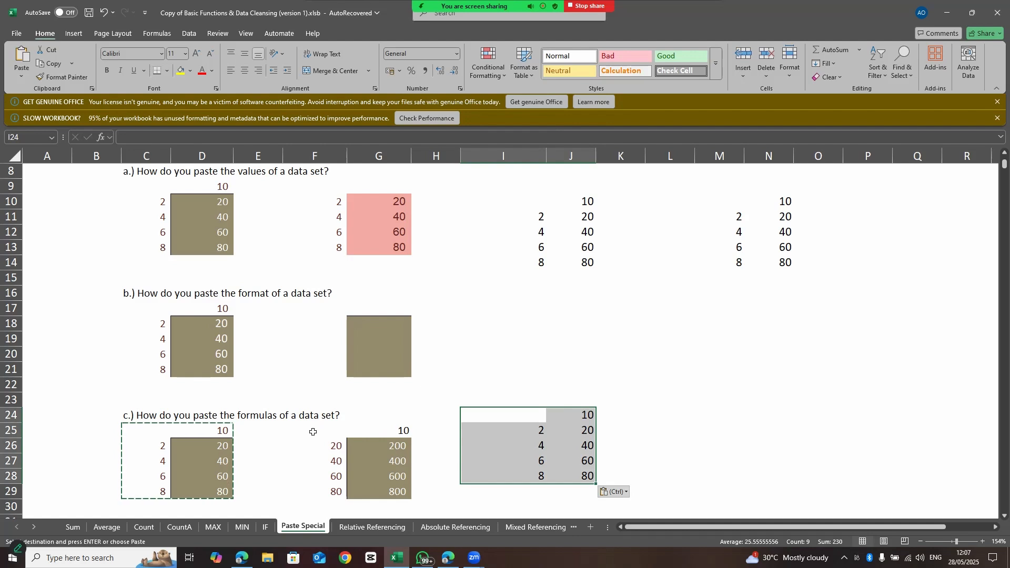
Step: Copy the second part c data set in F25:G29 and paste only its values starting at L24
left_click_drag(313, 432, 390, 493)
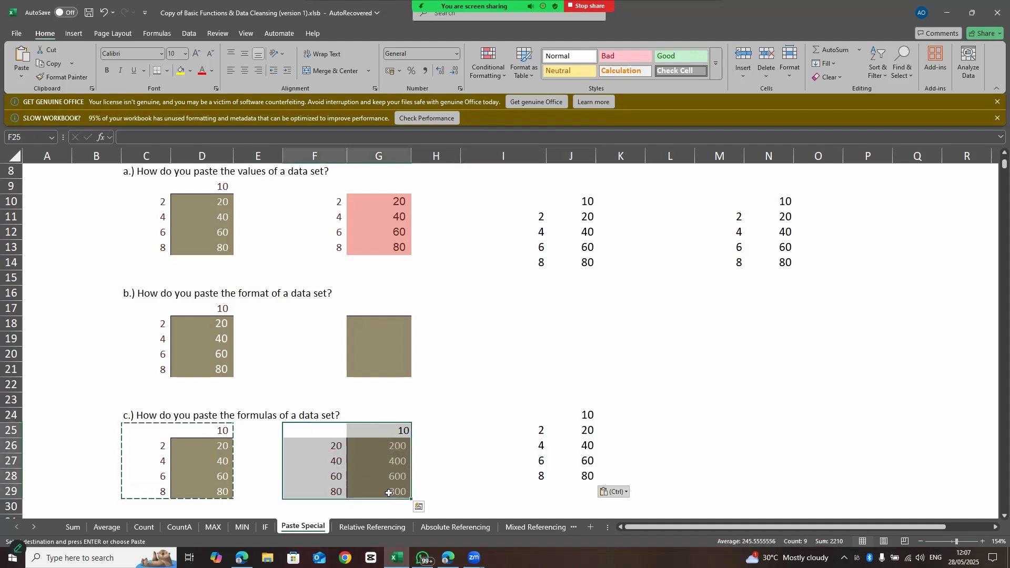
key("ctrl+c")
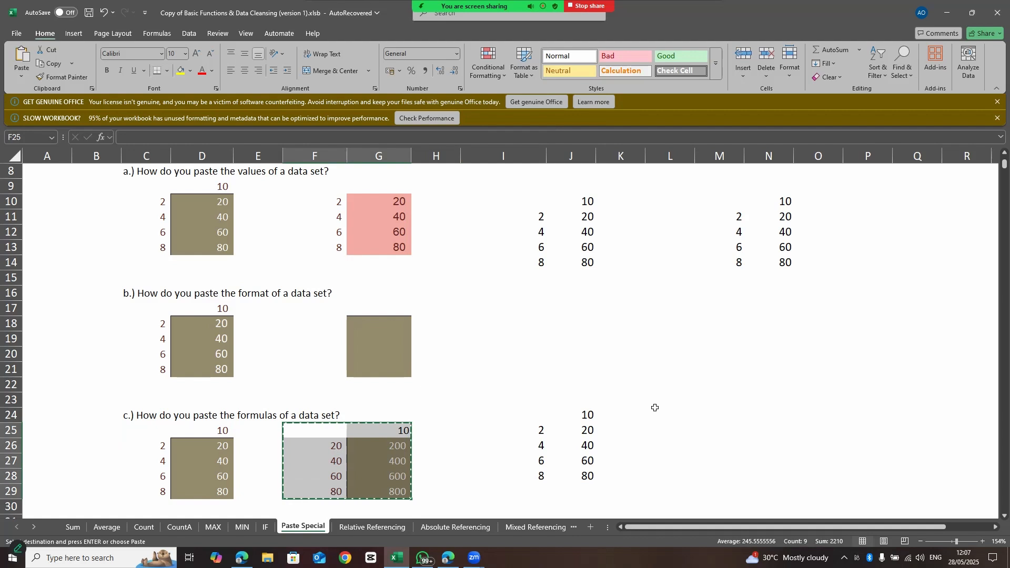
right_click(655, 408)
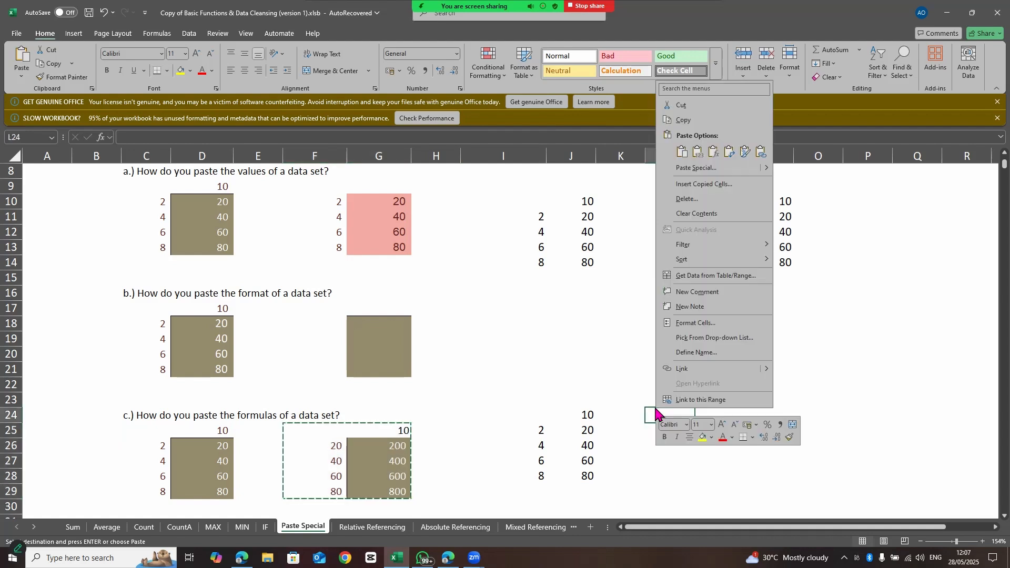
left_click(698, 152)
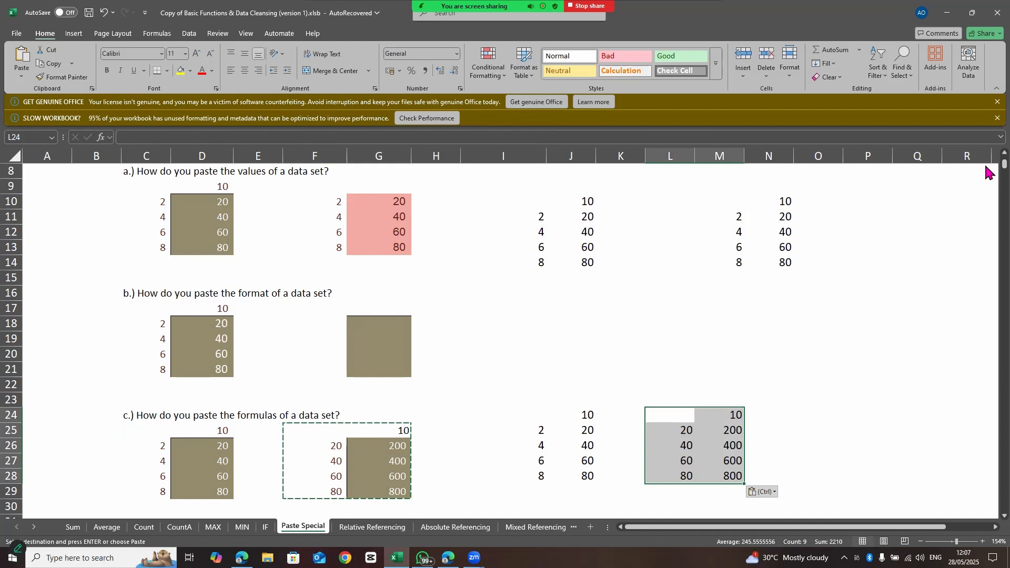
Step: Copy the Problem 2A months January to May in D40:D44 and paste them transposed into row 40 starting at F40
scroll(986, 179, "down", 20)
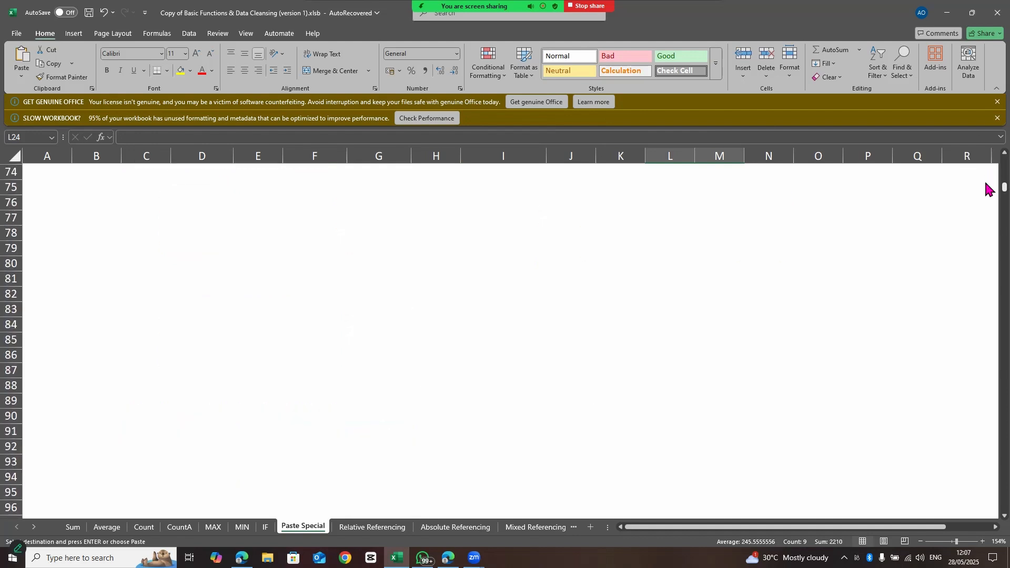
scroll(987, 184, "up", 15)
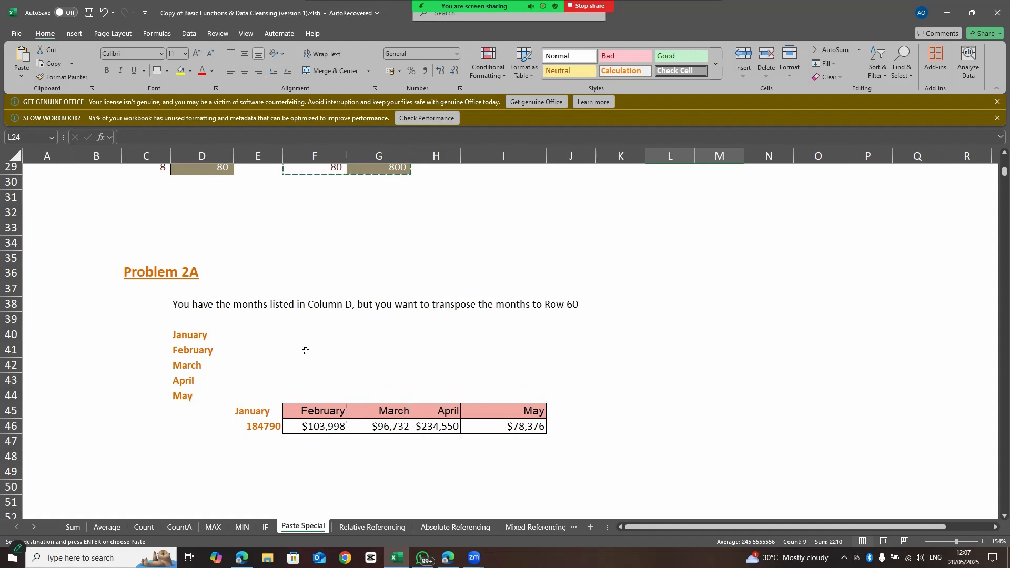
left_click(191, 339)
left_click_drag(192, 339, 189, 392)
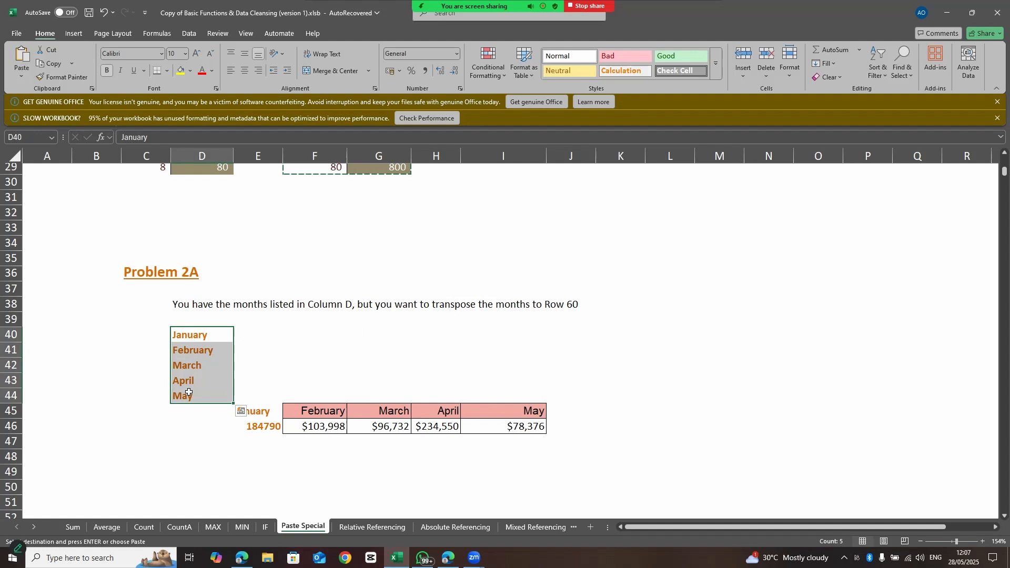
key("ctrl+c")
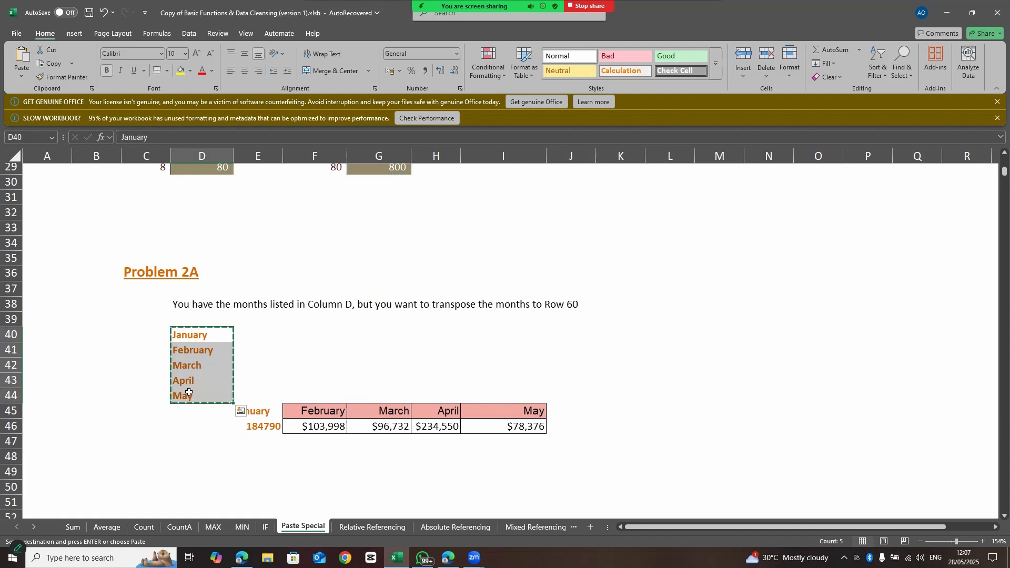
right_click(300, 328)
left_click(362, 75)
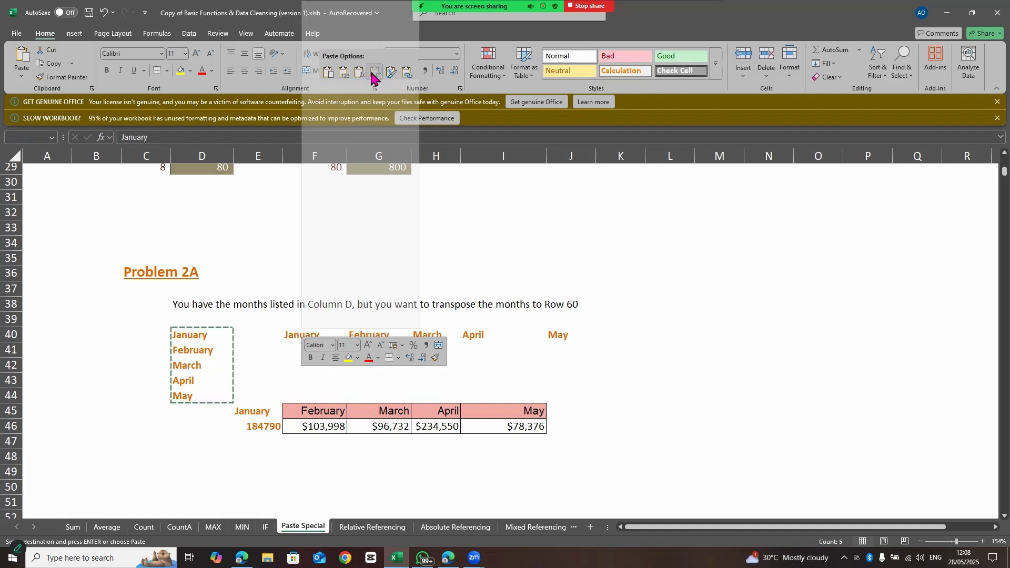
left_click(373, 76)
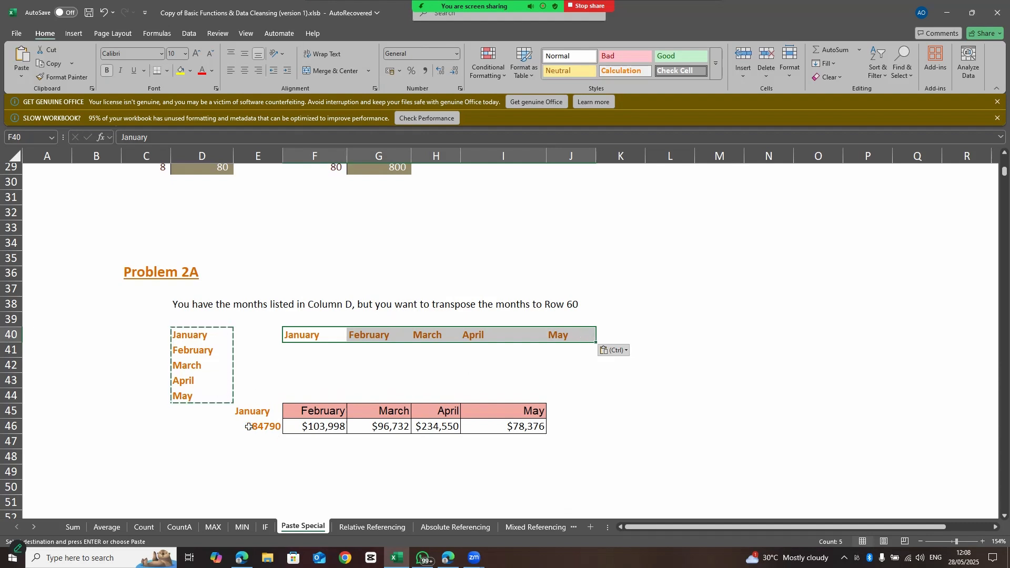
Step: Try to copy the amounts in E46:I46 and paste them transposed starting at F41, and undo the paste
left_click_drag(249, 426, 510, 431)
key("ctrl+c")
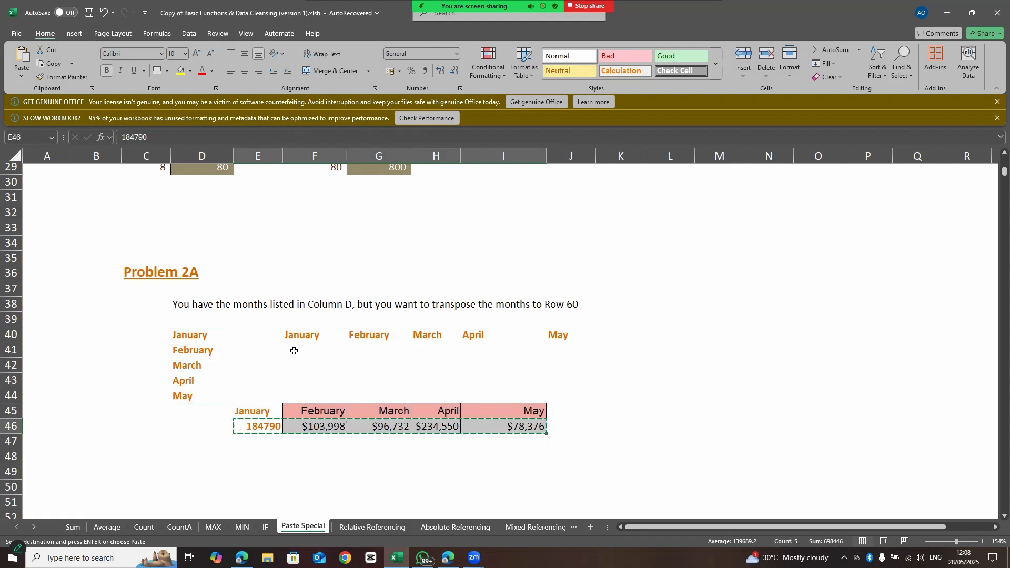
right_click(293, 351)
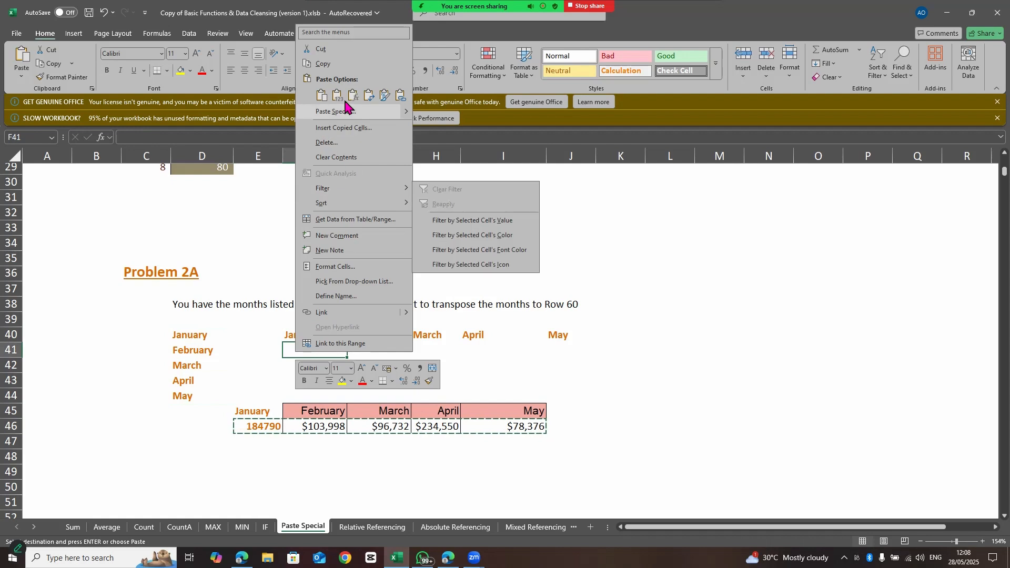
left_click(368, 97)
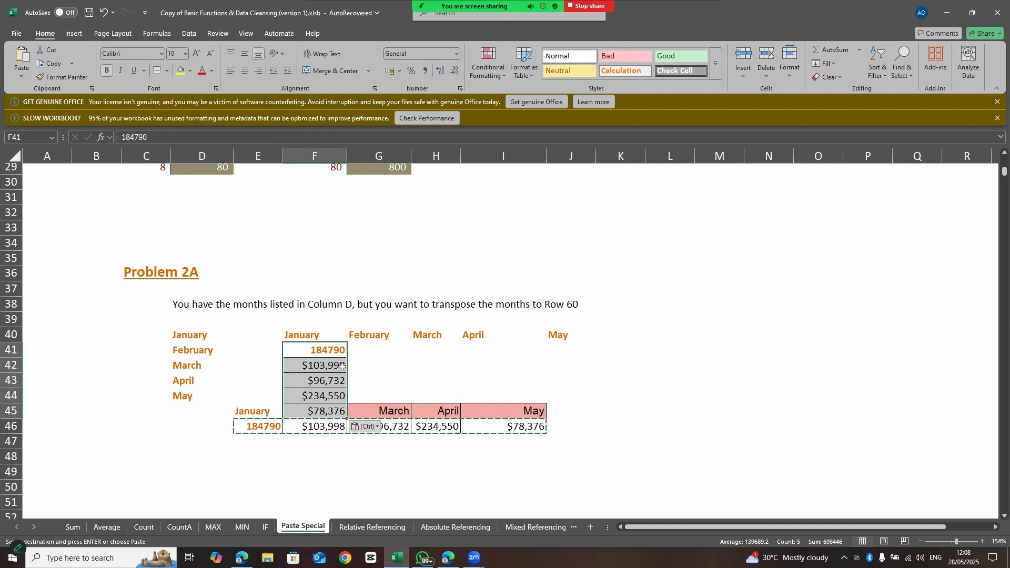
key("ctrl+z")
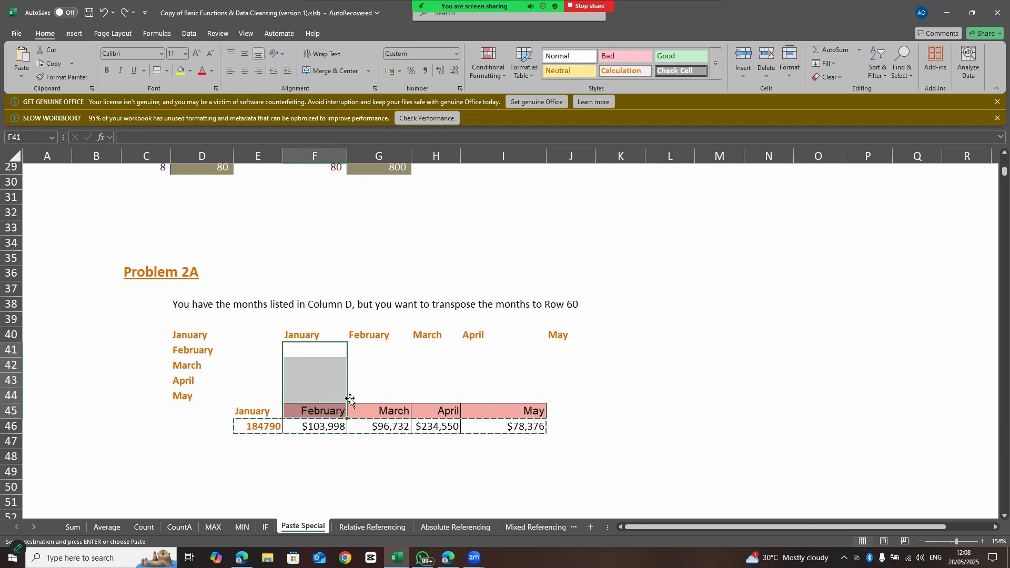
Step: Try to paste only the February amount from F46 into F41, and clear that cell
left_click(336, 428)
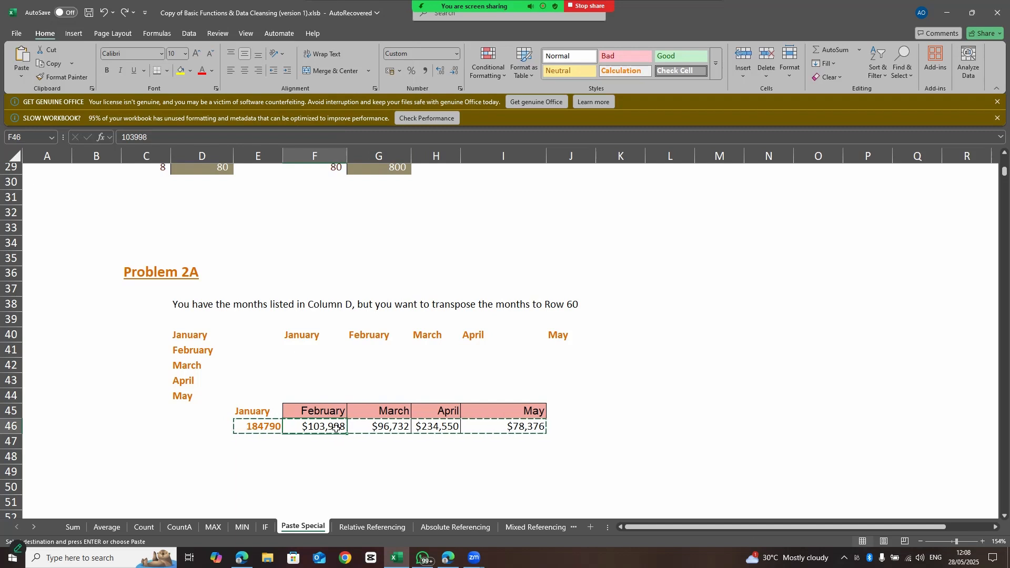
left_click(292, 351)
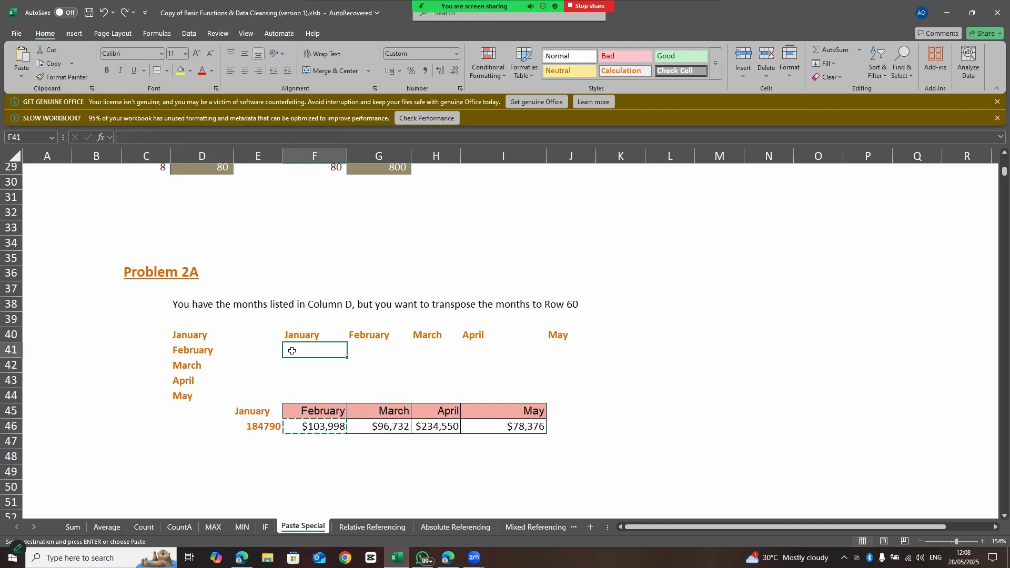
key("ctrl+v")
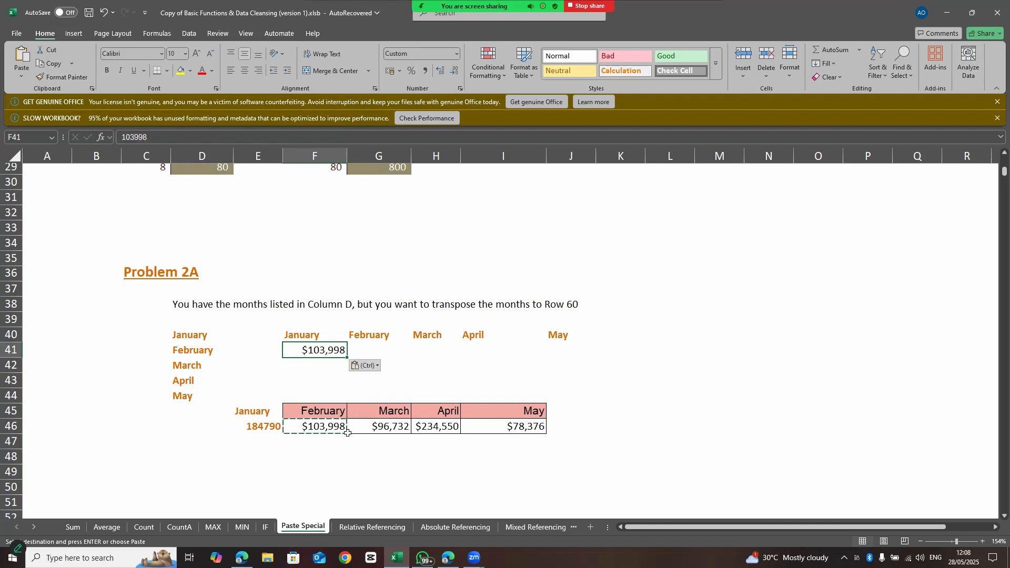
left_click(344, 455)
left_click(330, 352)
key("BackSpace")
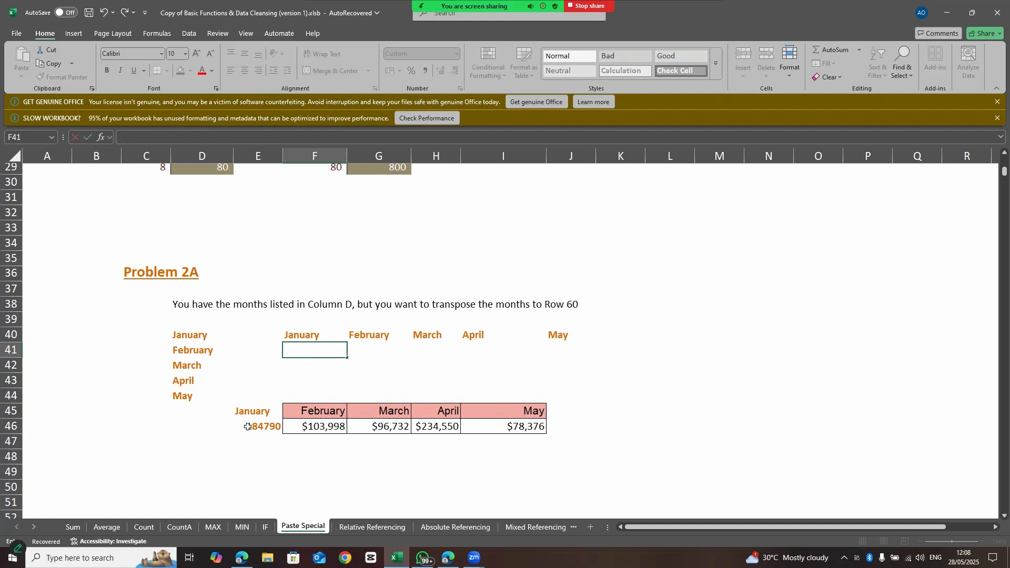
Step: Copy the January to May amounts in E46:I46 and paste them normally under the row 40 months, starting at F41
left_click_drag(261, 426, 539, 430)
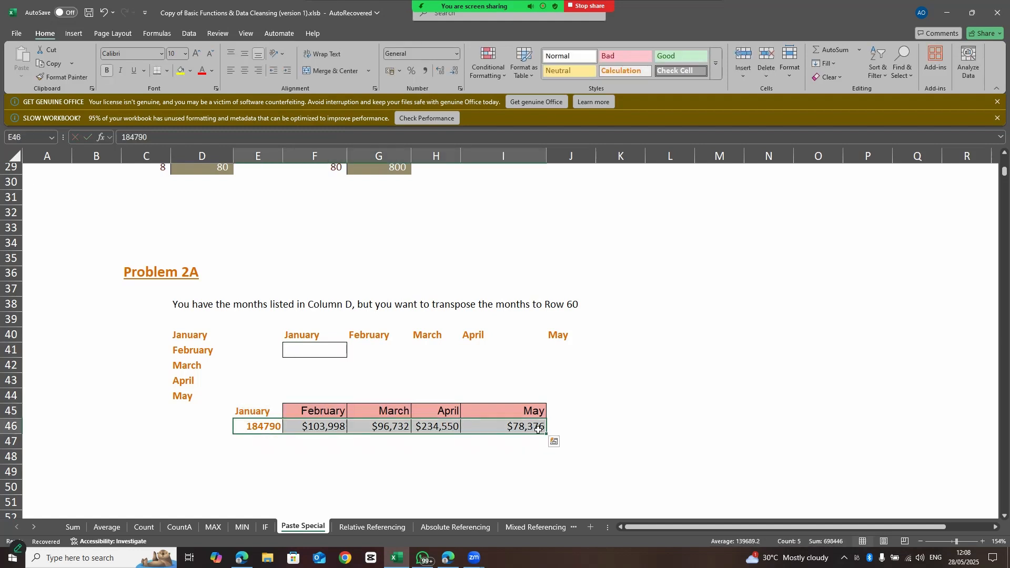
key("ctrl+q")
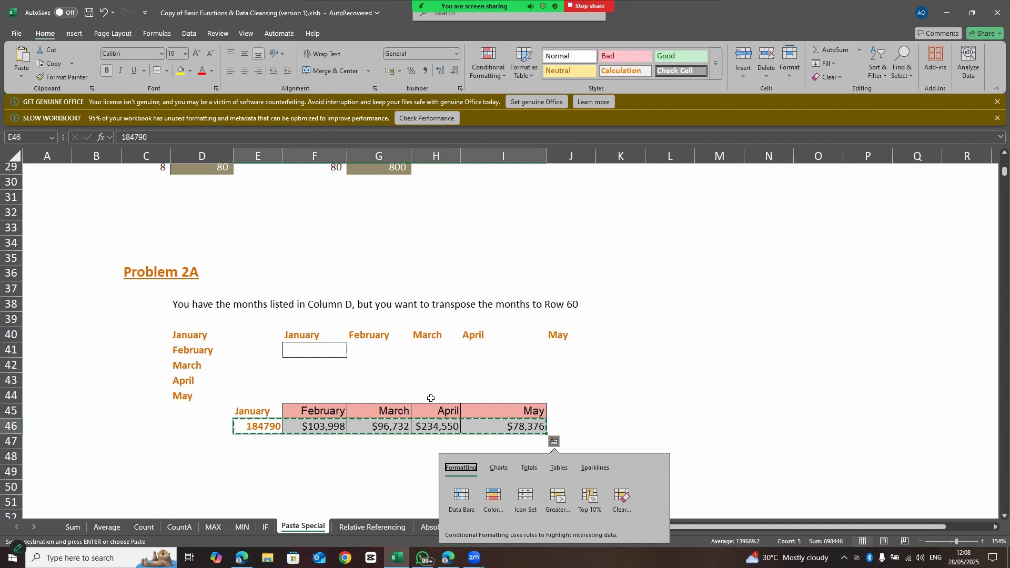
left_click(305, 358)
right_click(304, 357)
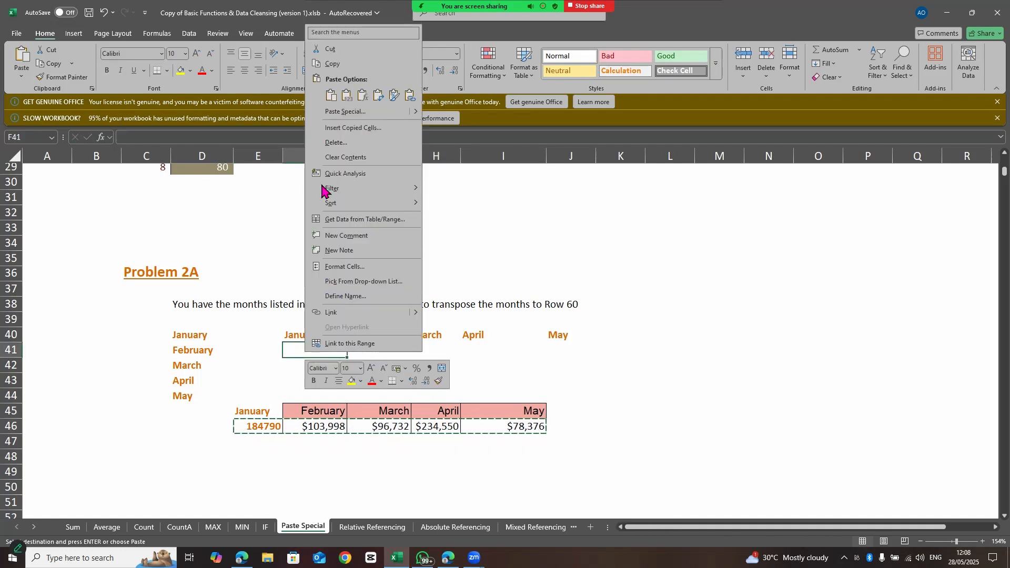
left_click(330, 95)
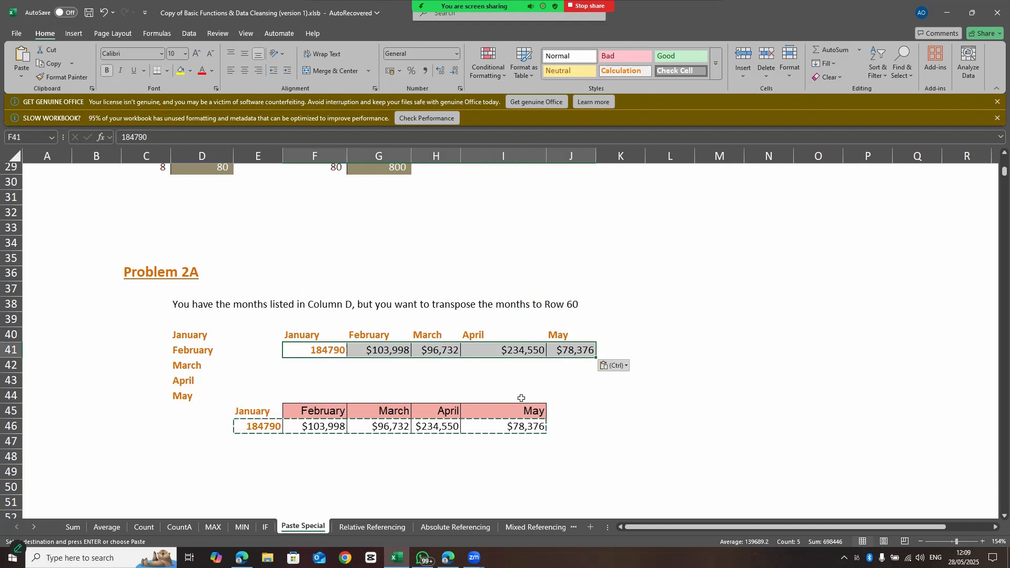
left_click(641, 337)
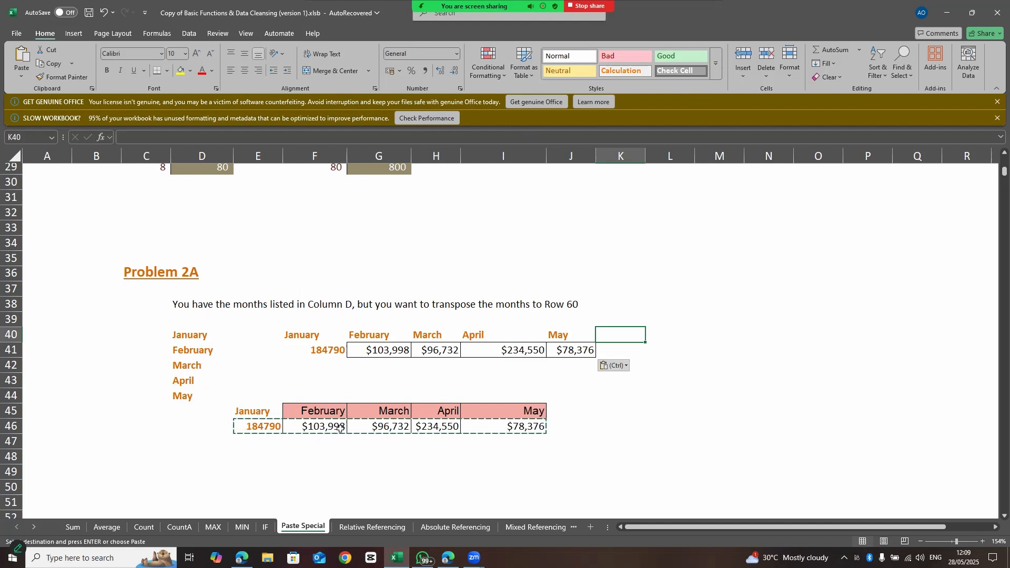
left_click(641, 369)
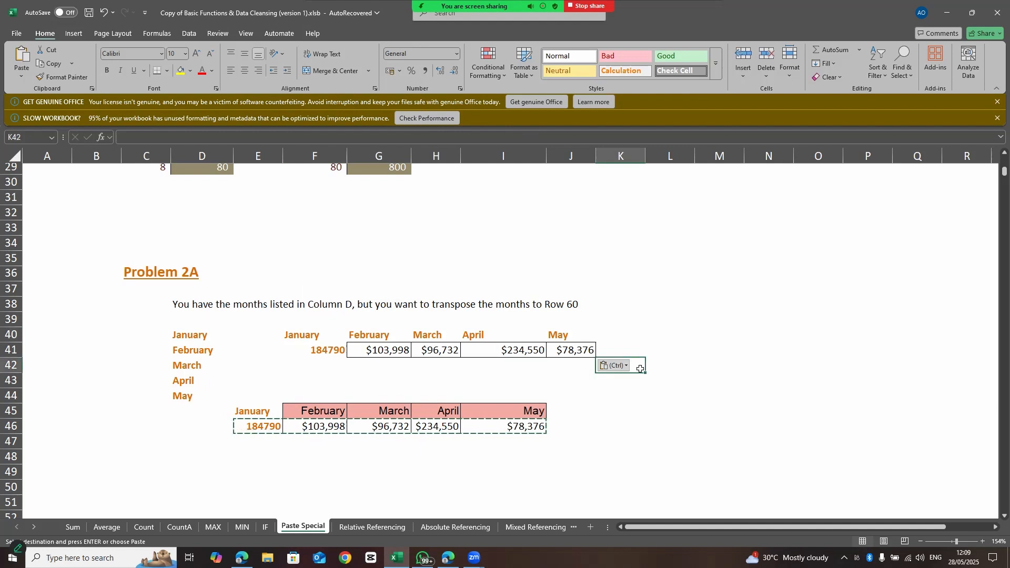
left_click(683, 365)
left_click(350, 460)
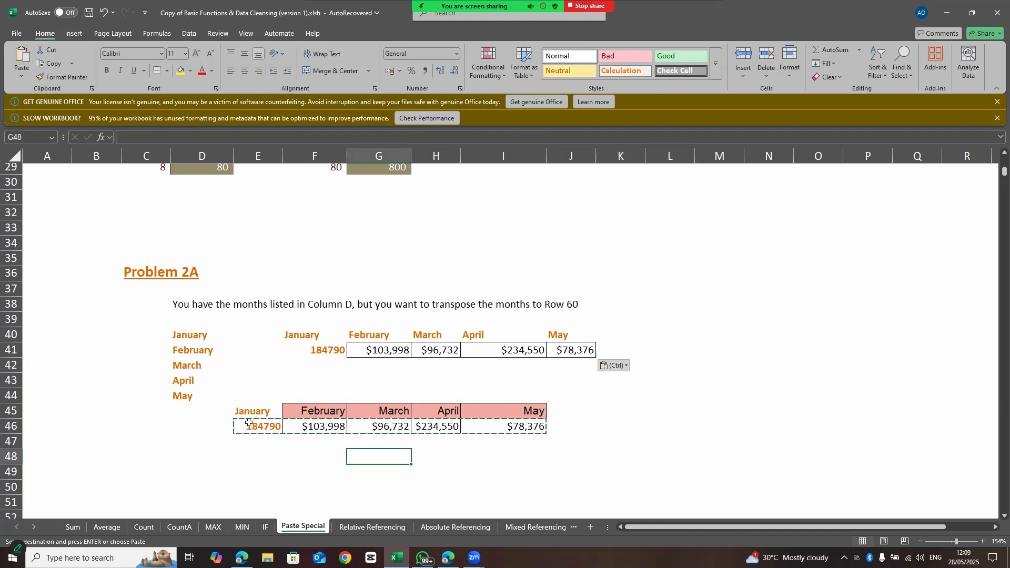
Step: Try to copy the amounts in E46:I46 and paste them transposed down column K from K43, and undo the paste
left_click_drag(248, 424, 492, 435)
key("ctrl+c")
key("ctrl+q")
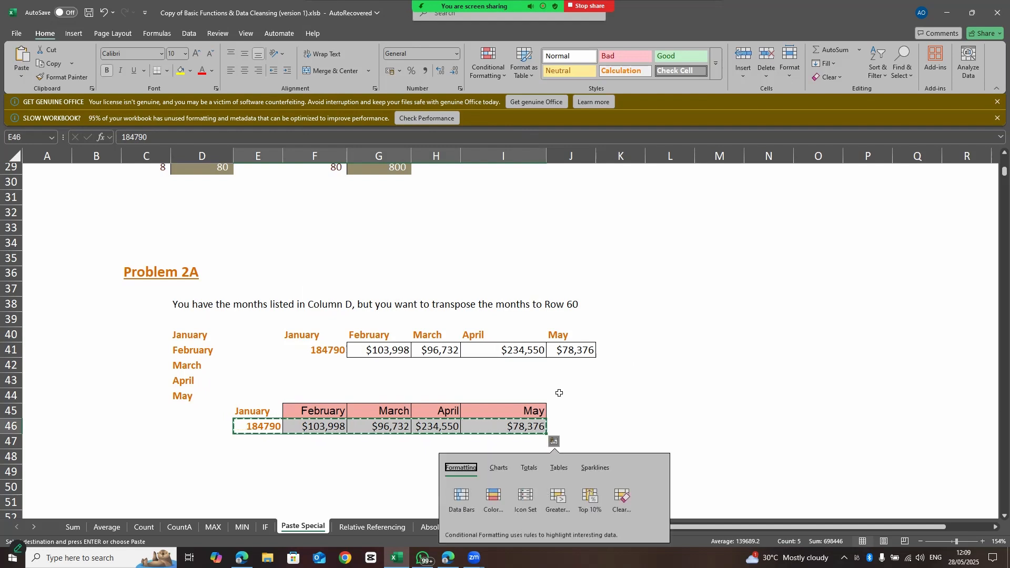
right_click(631, 382)
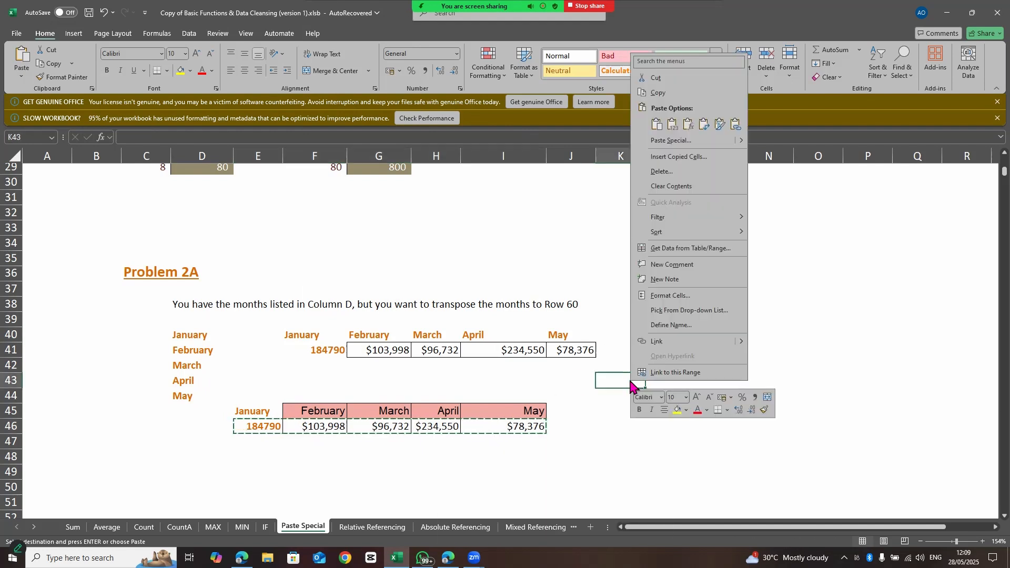
left_click(703, 124)
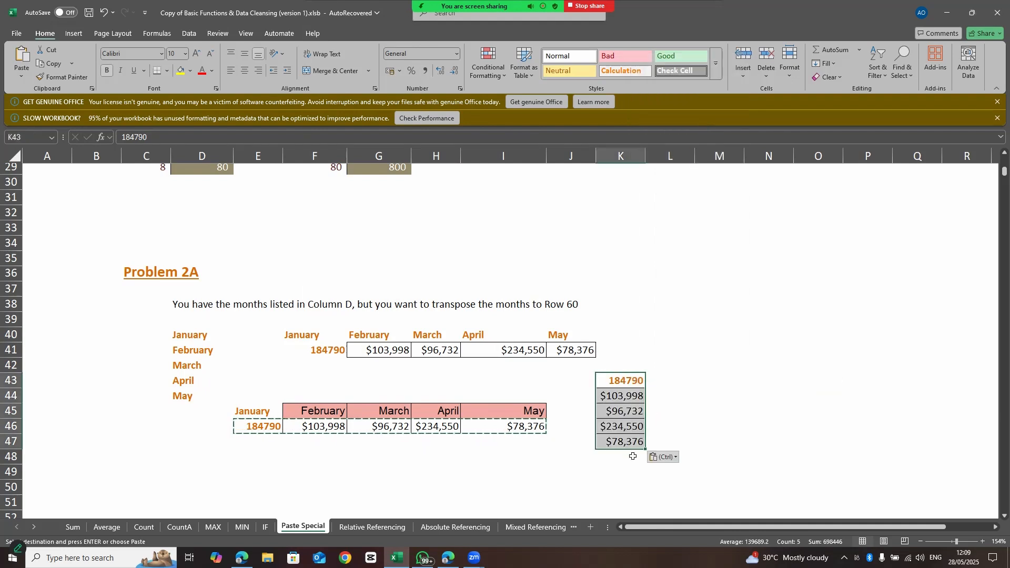
key("ctrl+z")
Step: Paste the amounts from E46:I46 transposed into column K, starting at K43
left_click_drag(258, 427, 513, 435)
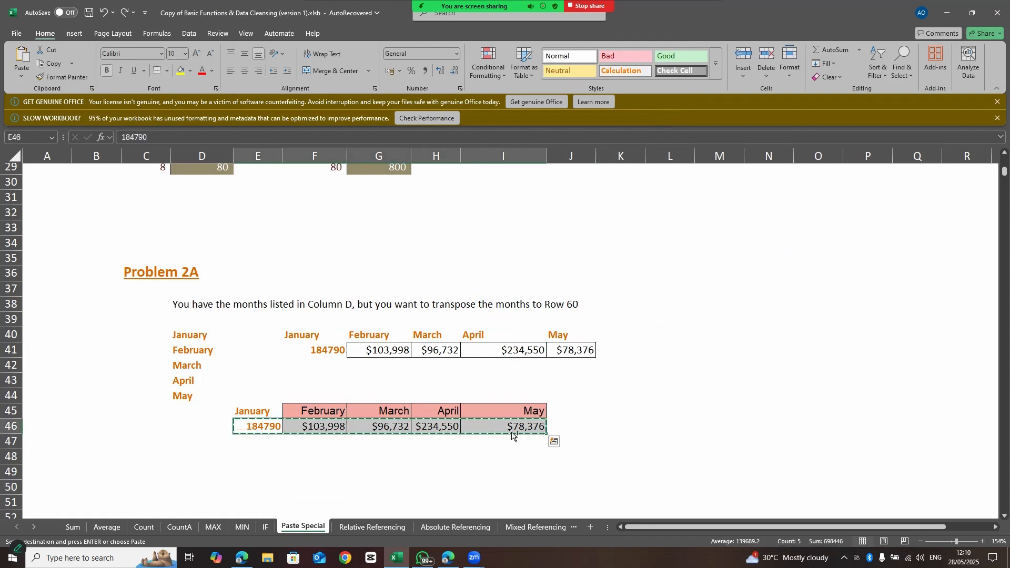
left_click(599, 385)
right_click(599, 385)
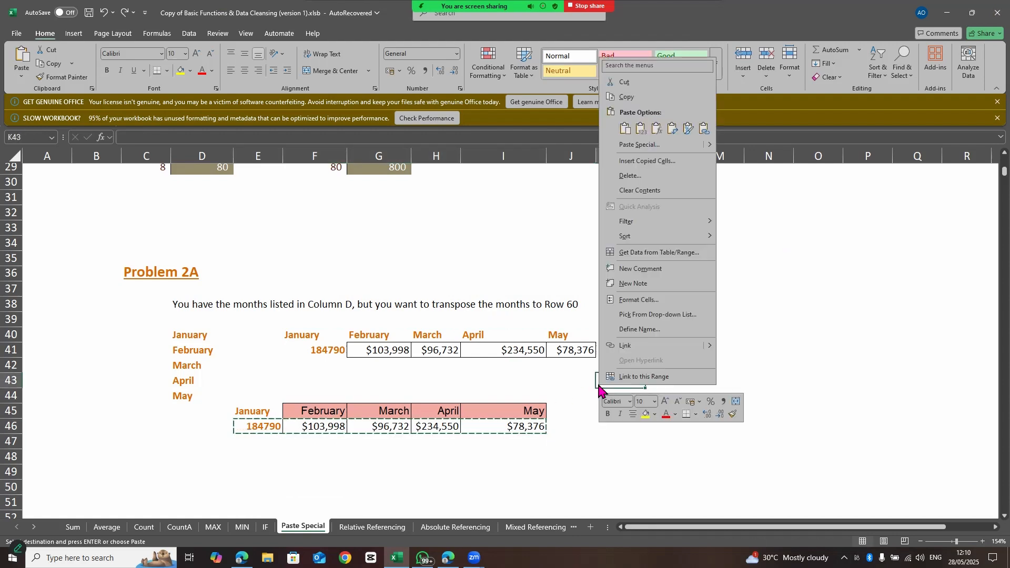
left_click(670, 132)
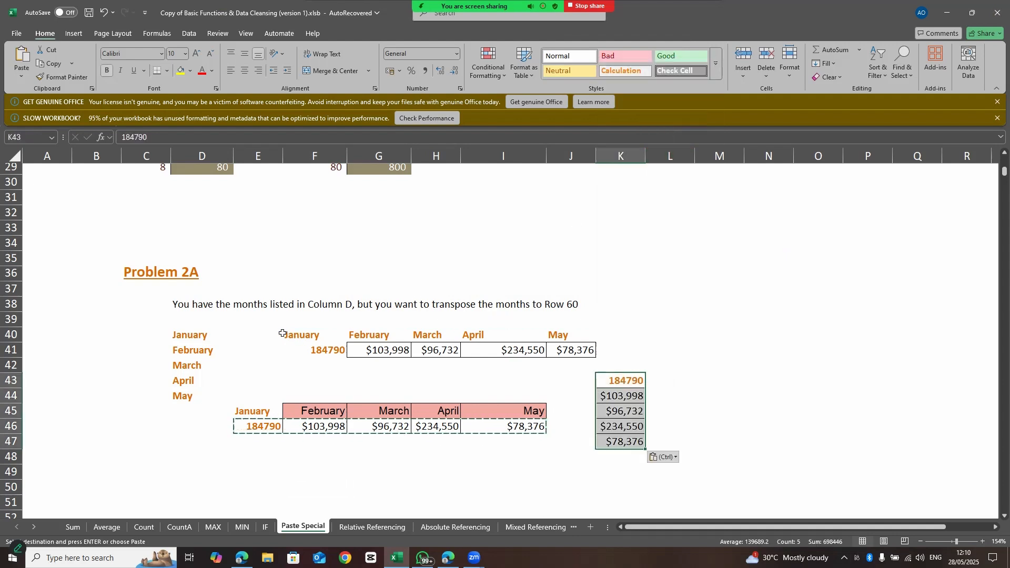
Step: Try to paste the row 40 months transposed down column J from J43, and undo the paste
left_click_drag(280, 335, 560, 336)
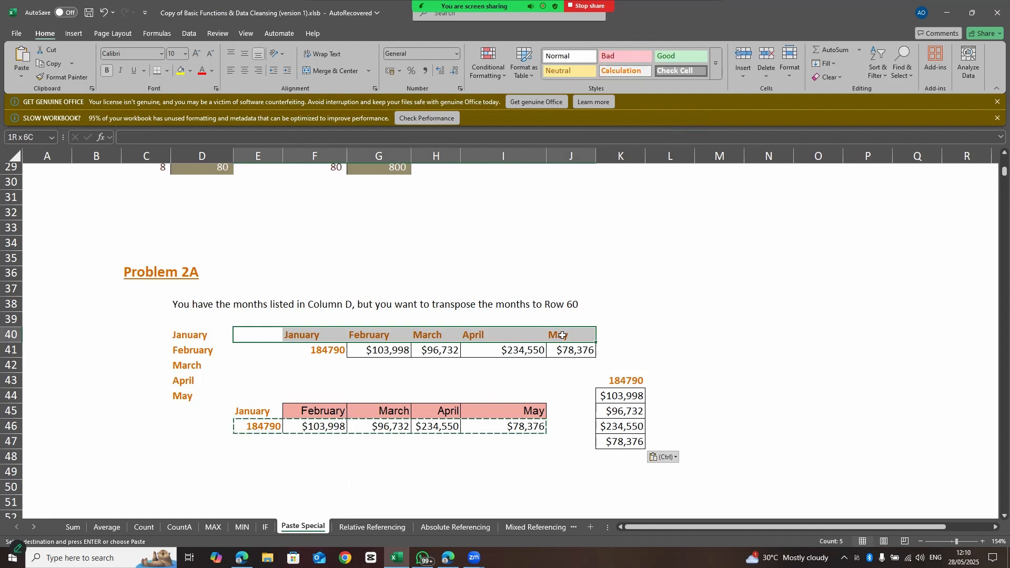
left_click(632, 286)
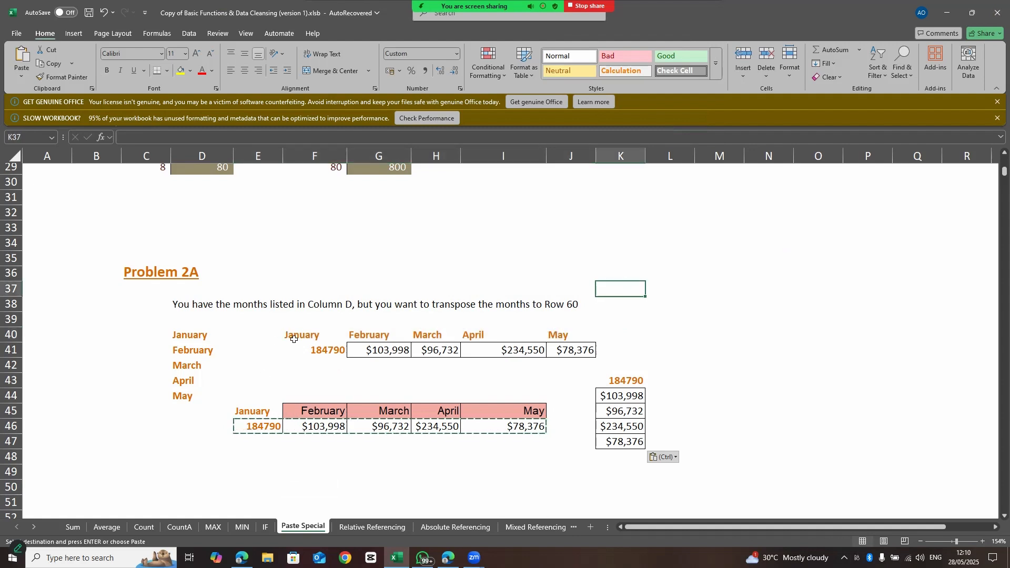
left_click_drag(293, 339, 562, 334)
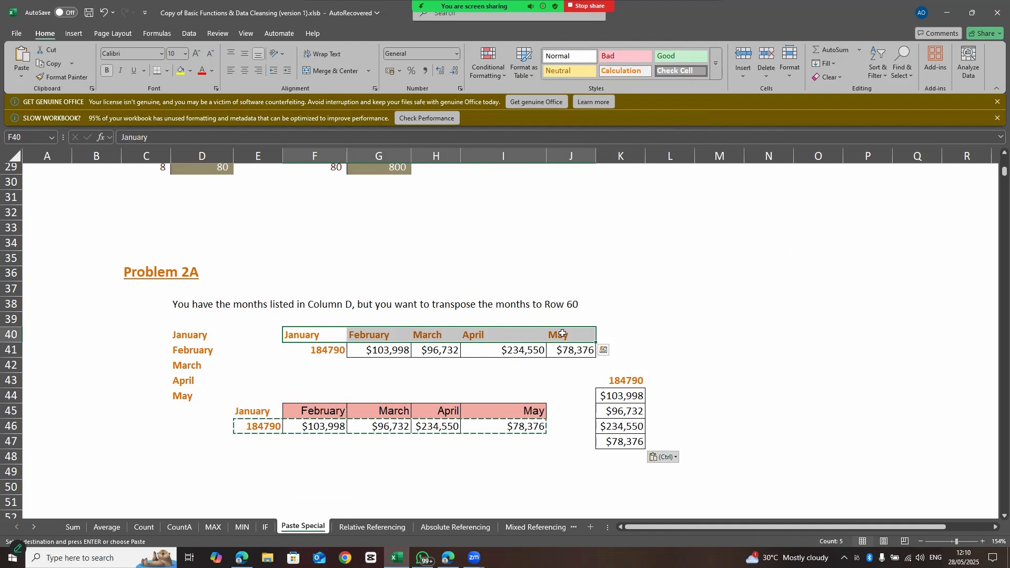
right_click(575, 378)
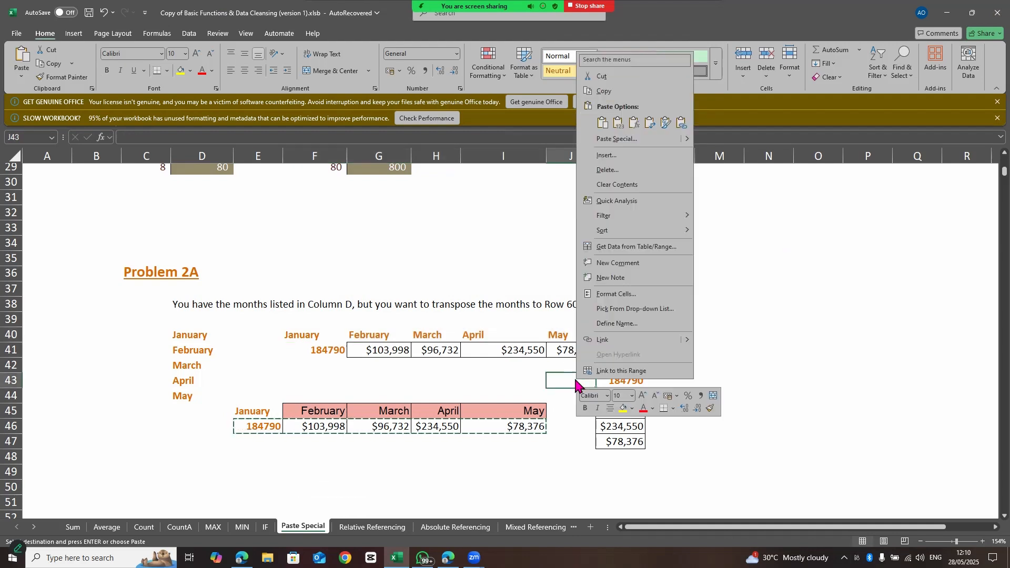
left_click(651, 124)
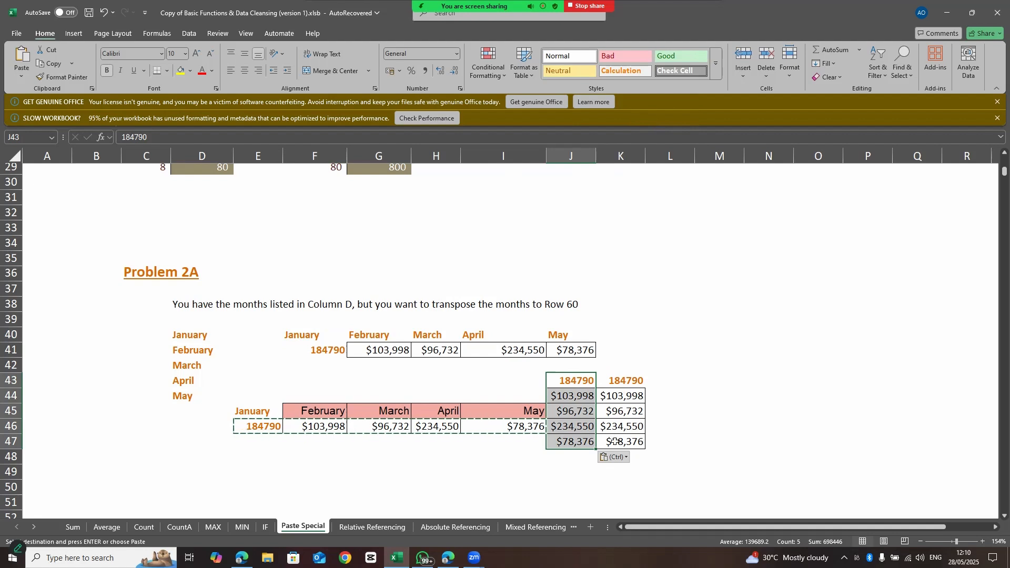
key("ctrl+z")
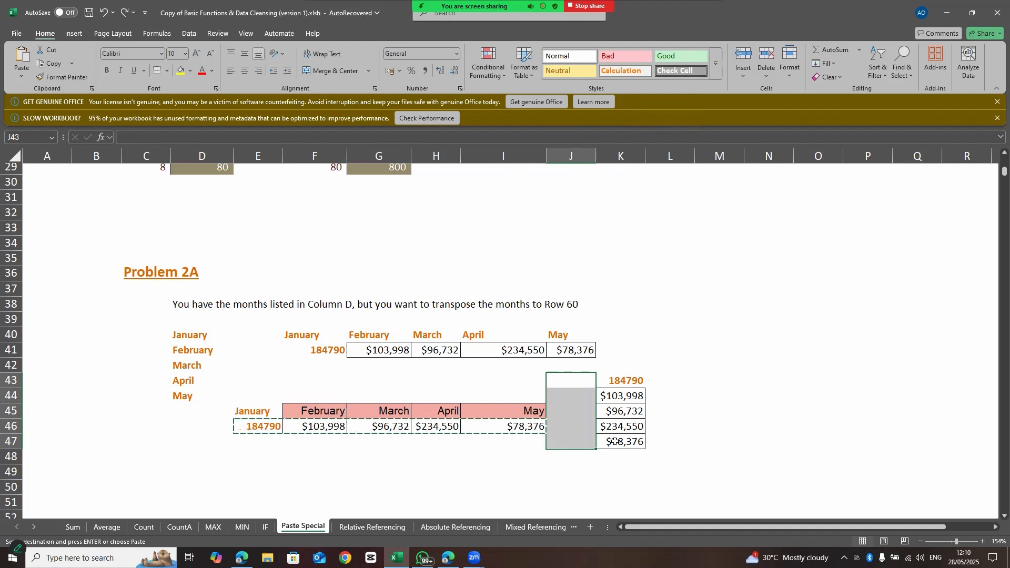
left_click(679, 408)
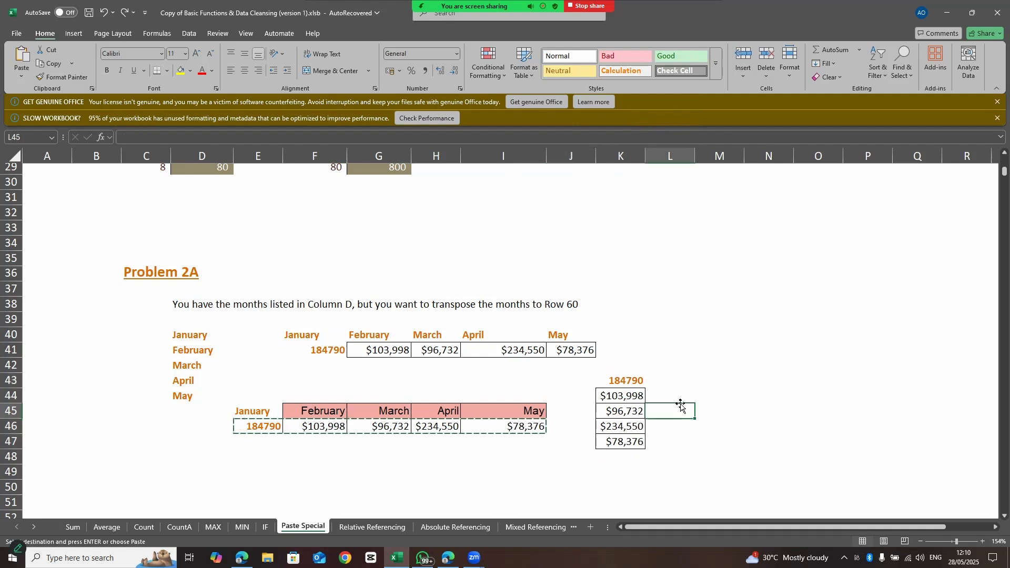
left_click(670, 380)
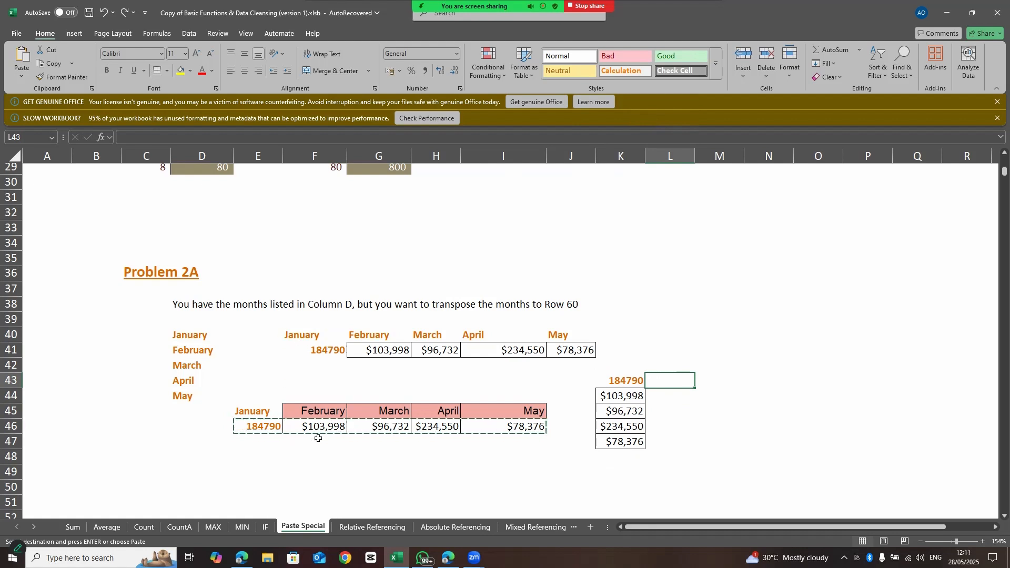
left_click(326, 453)
left_click(607, 408)
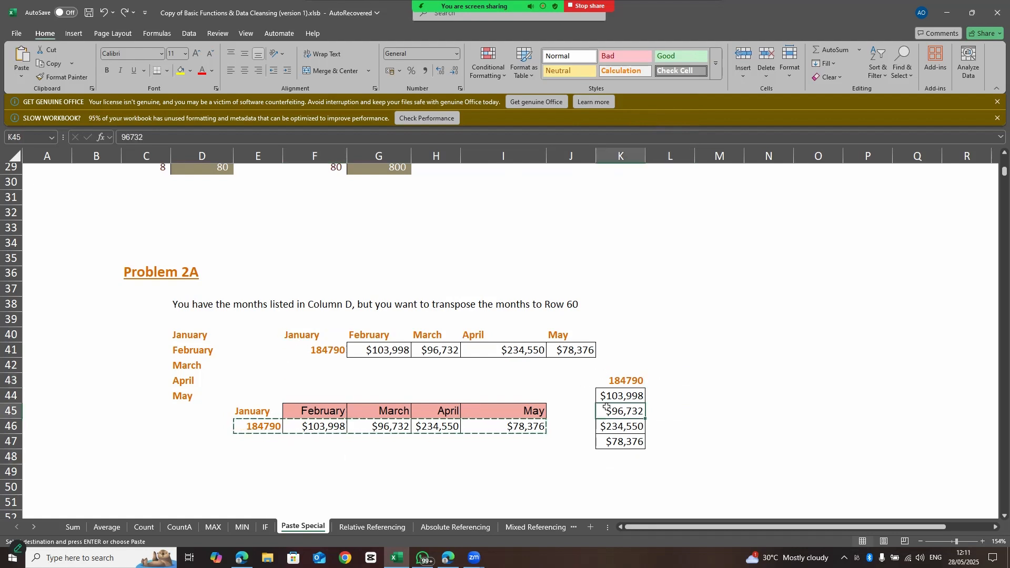
left_click(406, 435)
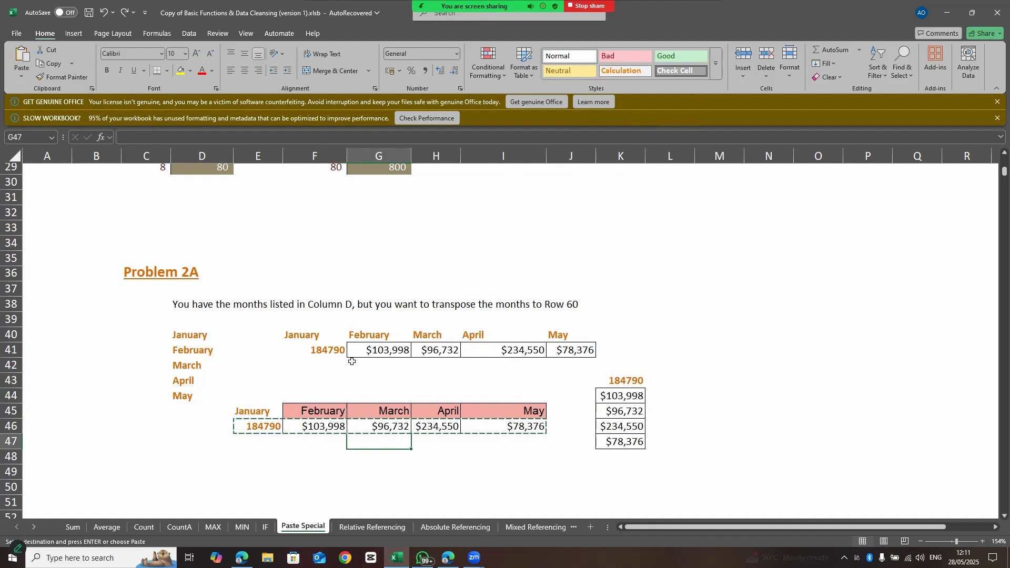
Step: Copy the months January to May in F40:J40 and paste them transposed beside the column K amounts, starting at L43
left_click(286, 334)
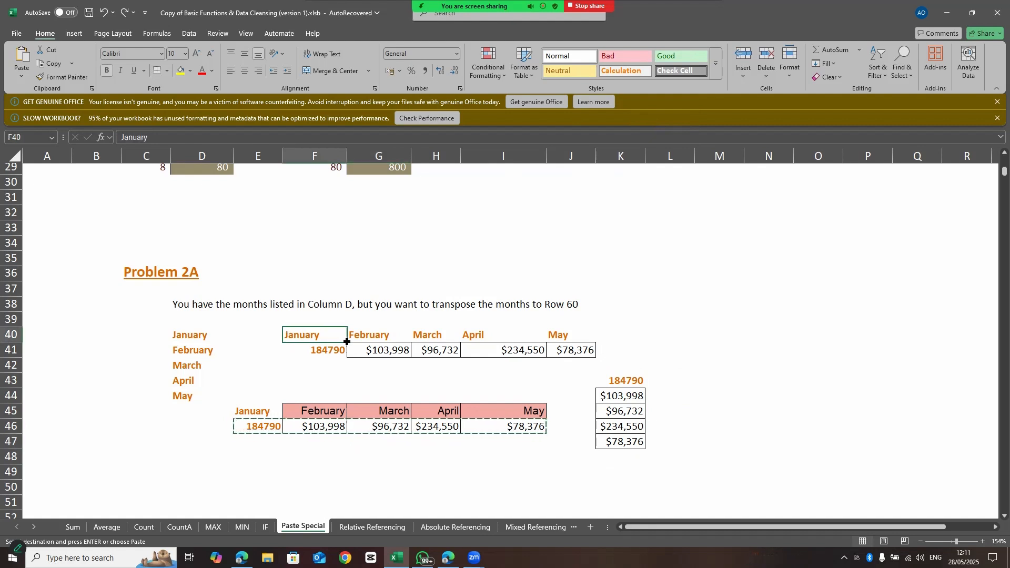
left_click_drag(347, 342, 587, 344)
key("ctrl+c")
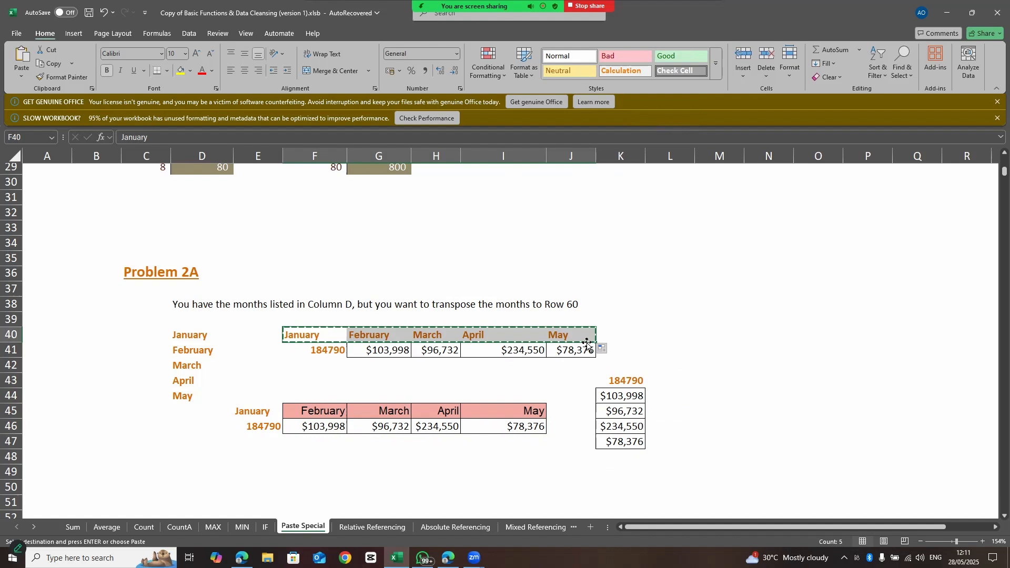
right_click(665, 382)
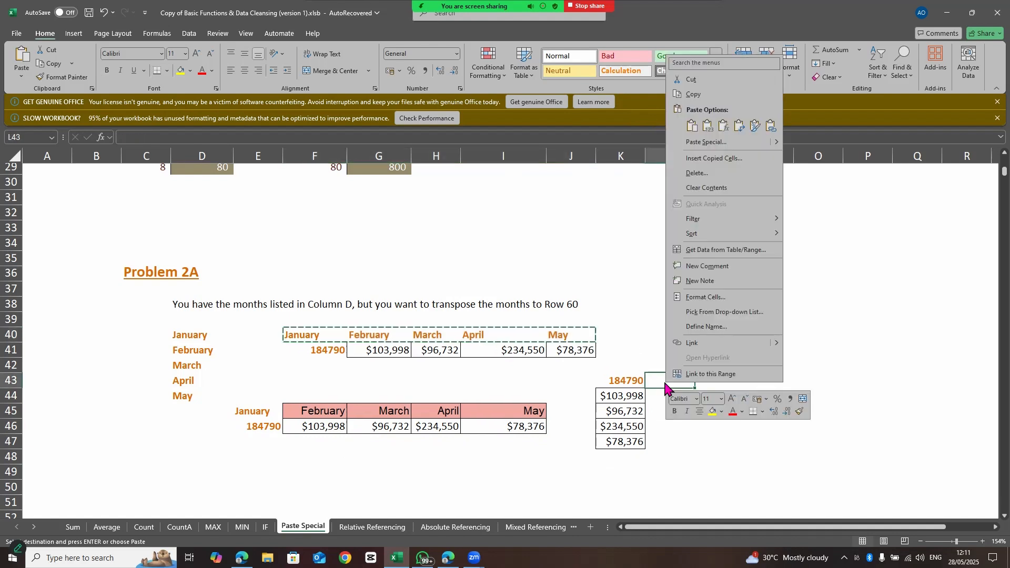
left_click(739, 126)
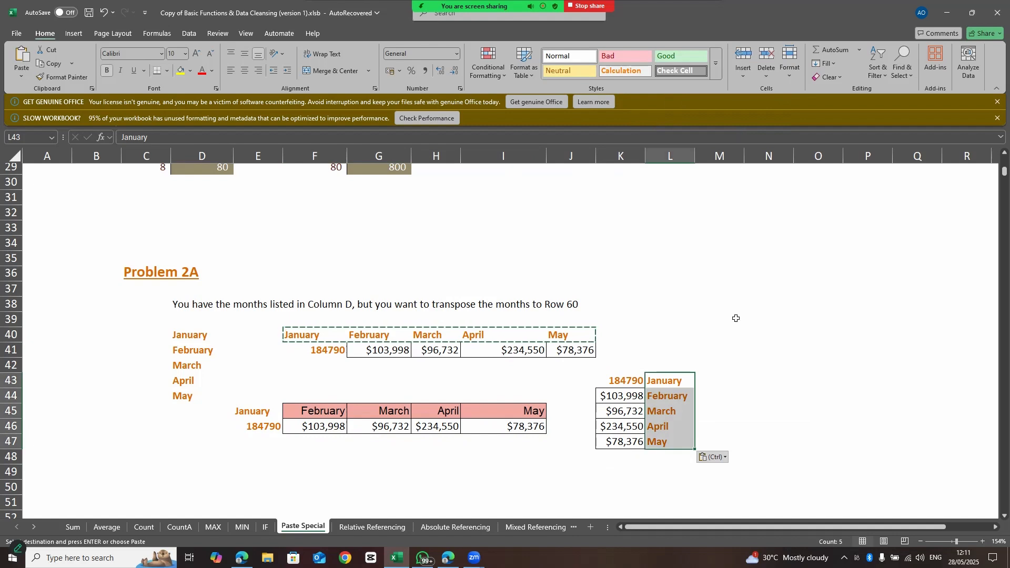
left_click(631, 468)
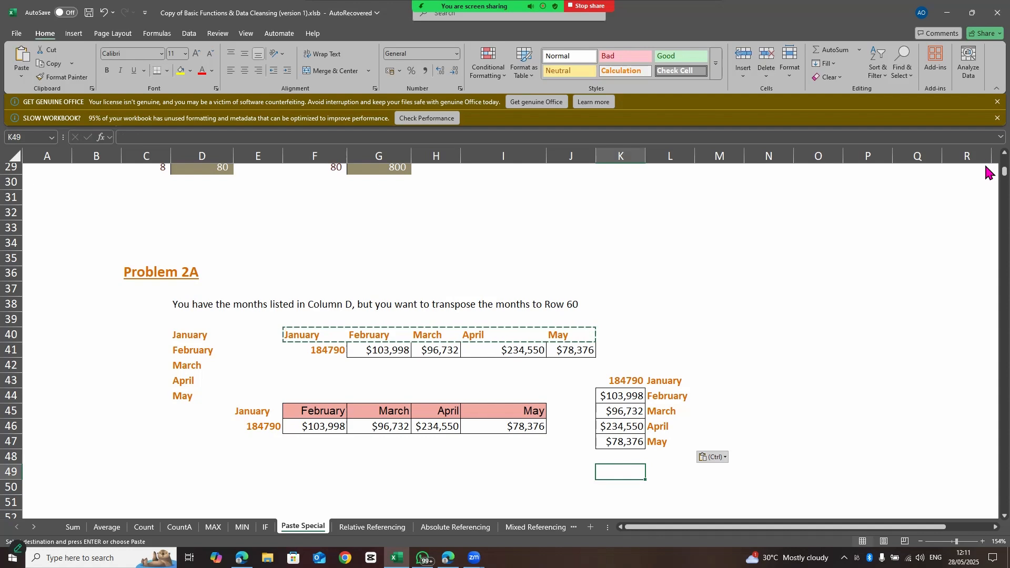
scroll(987, 173, "down", 3)
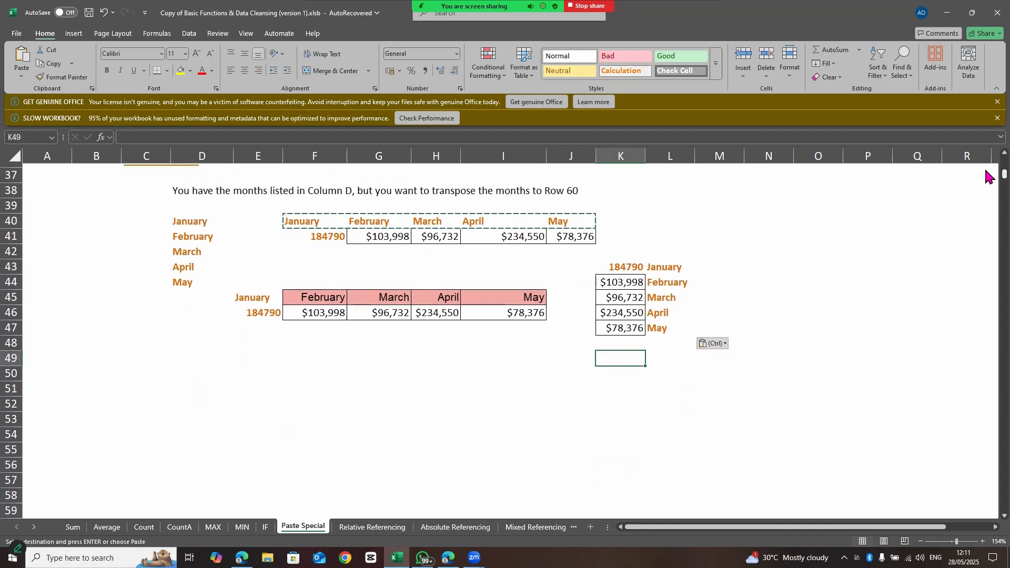
scroll(988, 174, "up", 12)
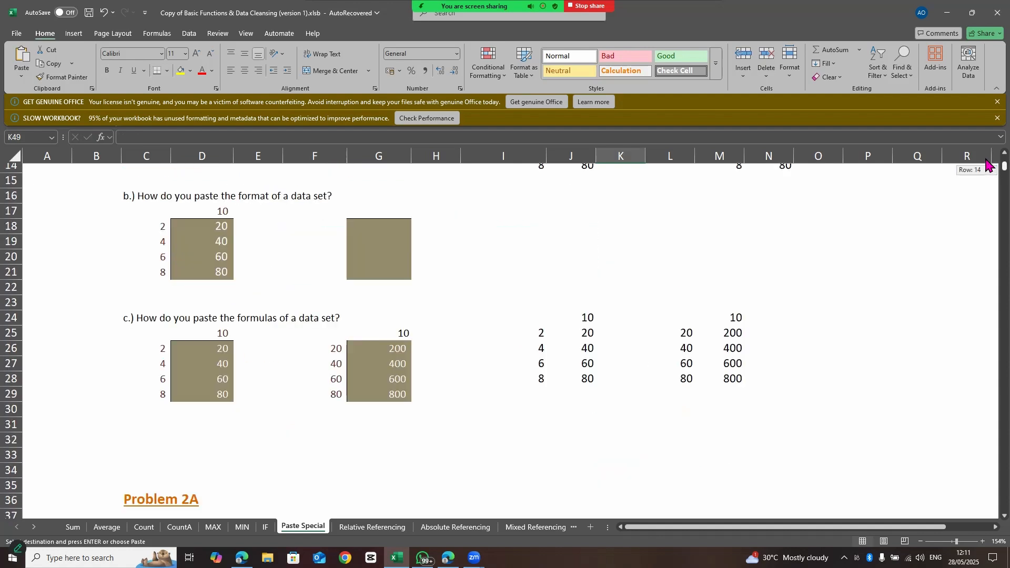
scroll(989, 174, "down", 15)
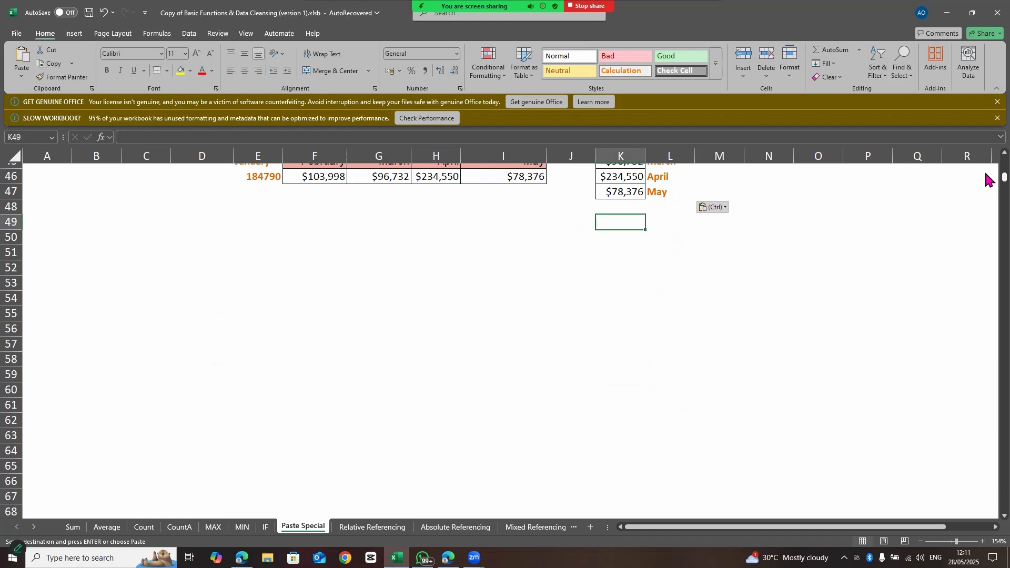
scroll(989, 179, "up", 5)
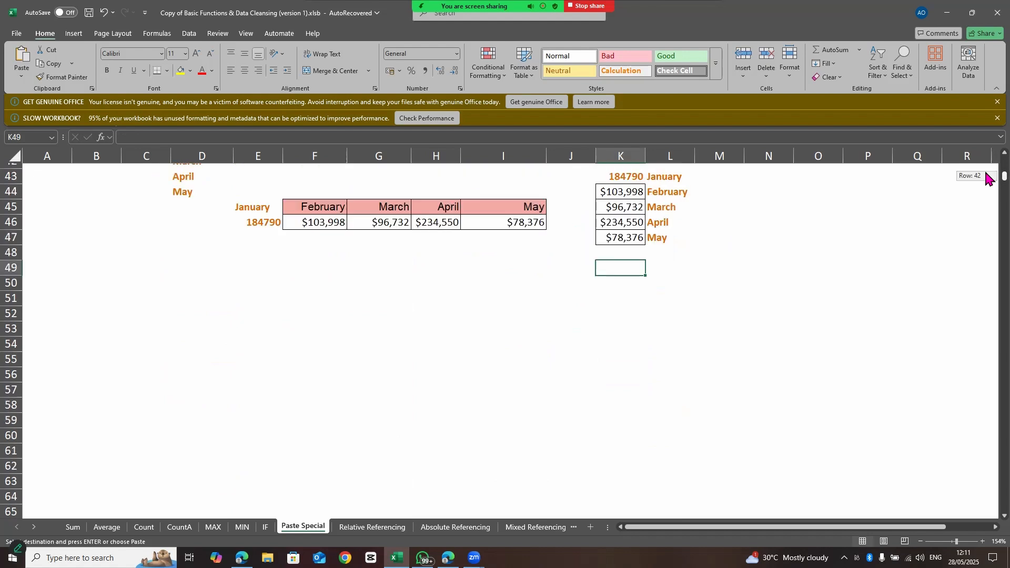